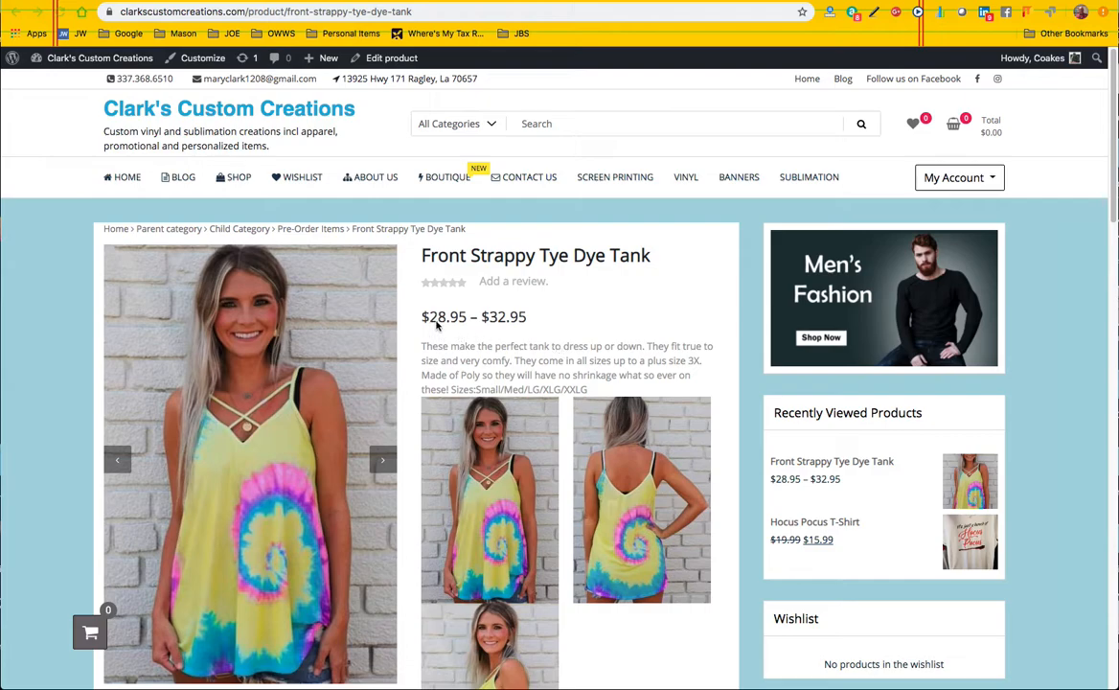
- Select the Large size on the Front Strappy Tye Dye Tank page and review its price and description
scroll(527, 324, "down", 1)
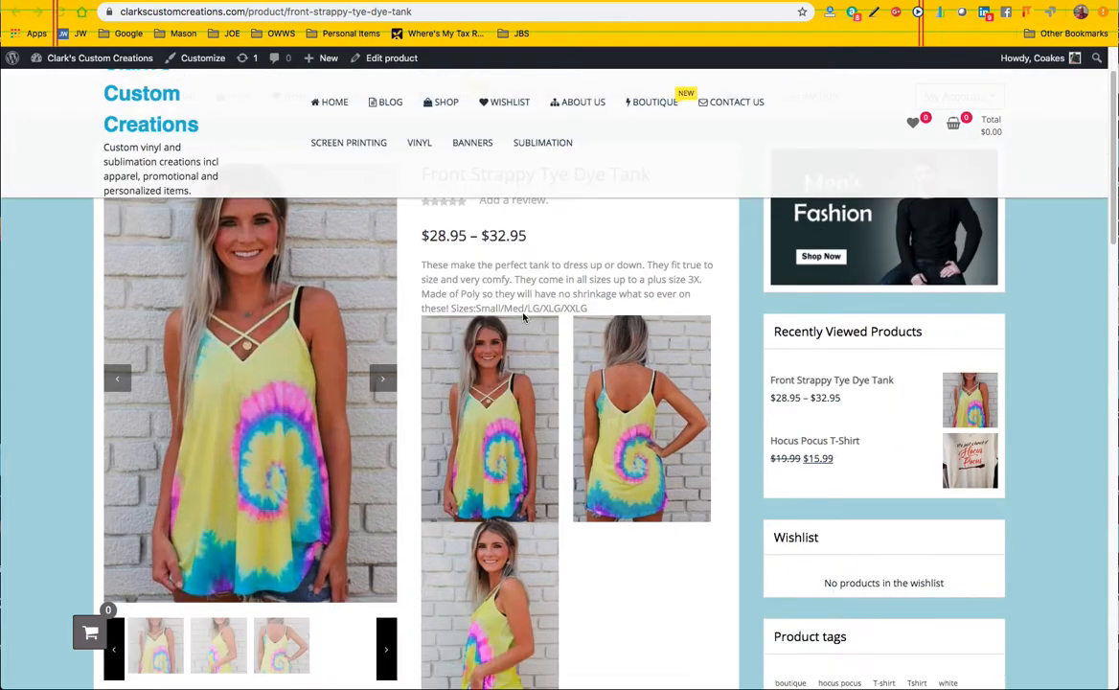
scroll(560, 585, "down", 2)
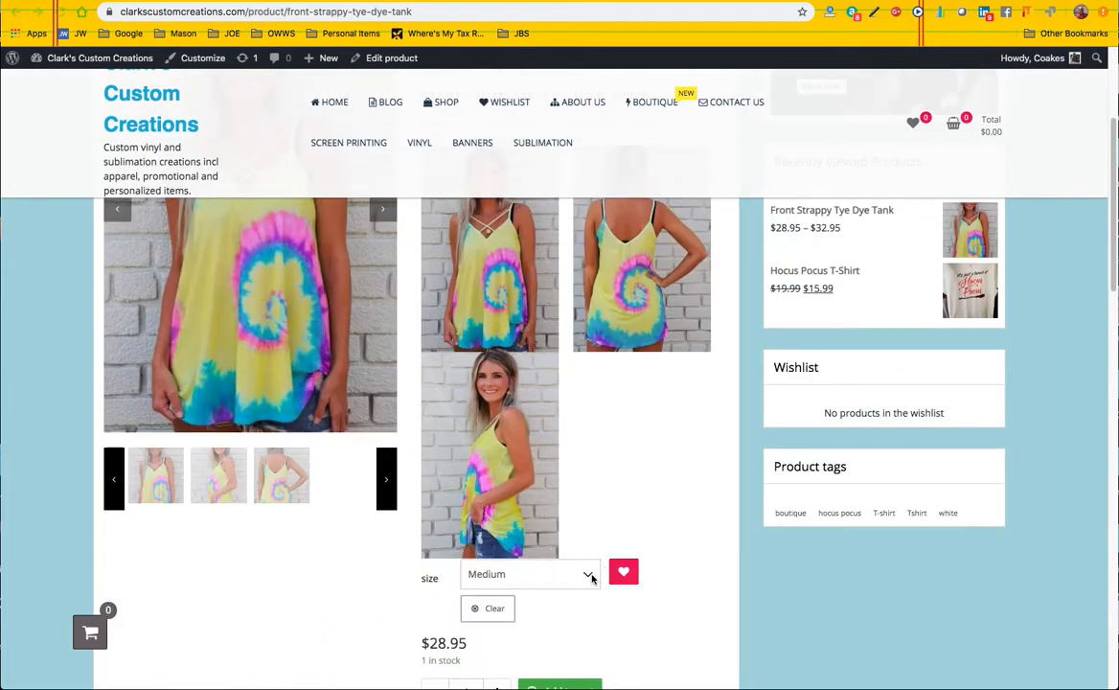
scroll(588, 576, "down", 1)
left_click(583, 492)
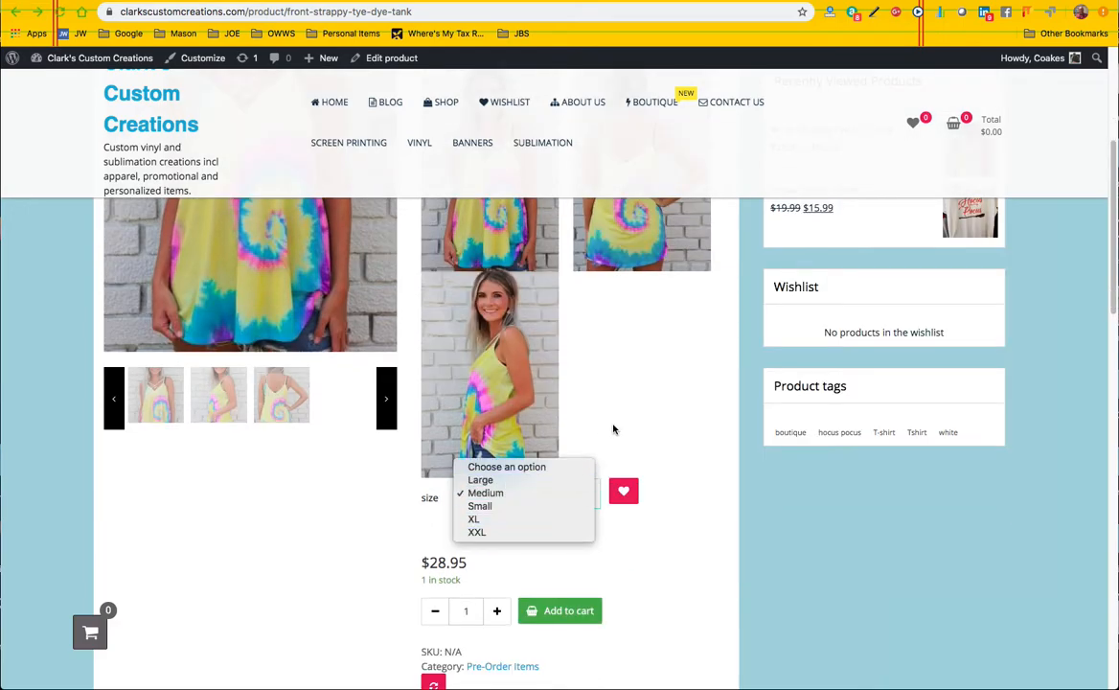
left_click(517, 480)
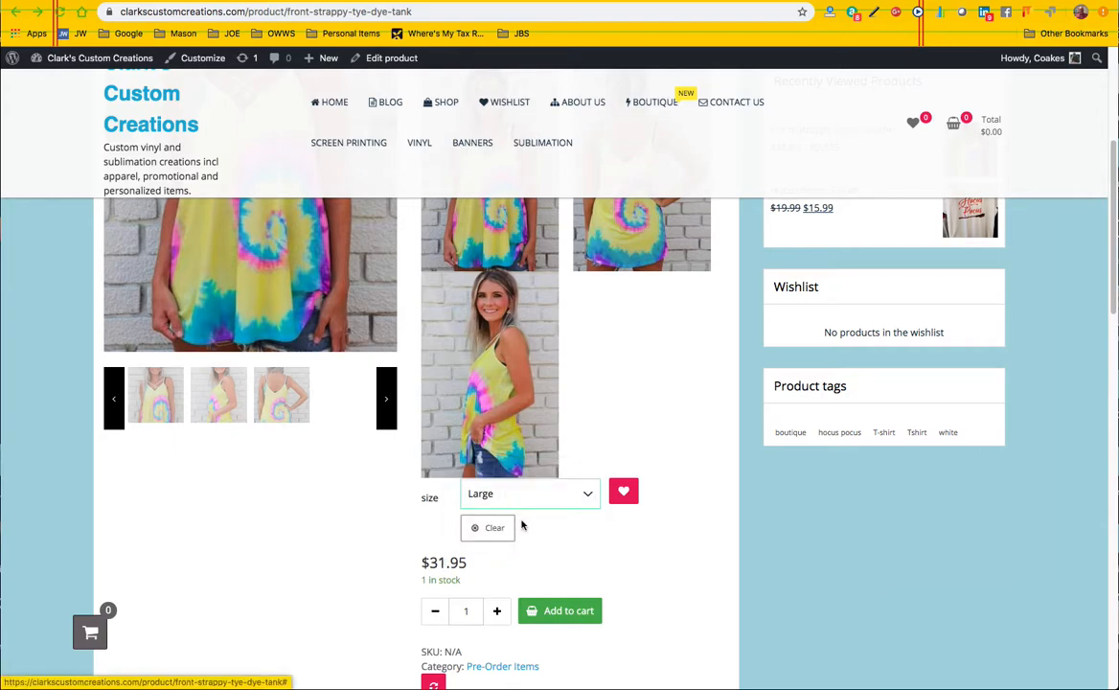
scroll(490, 384, "up", 1)
scroll(490, 384, "up", 3)
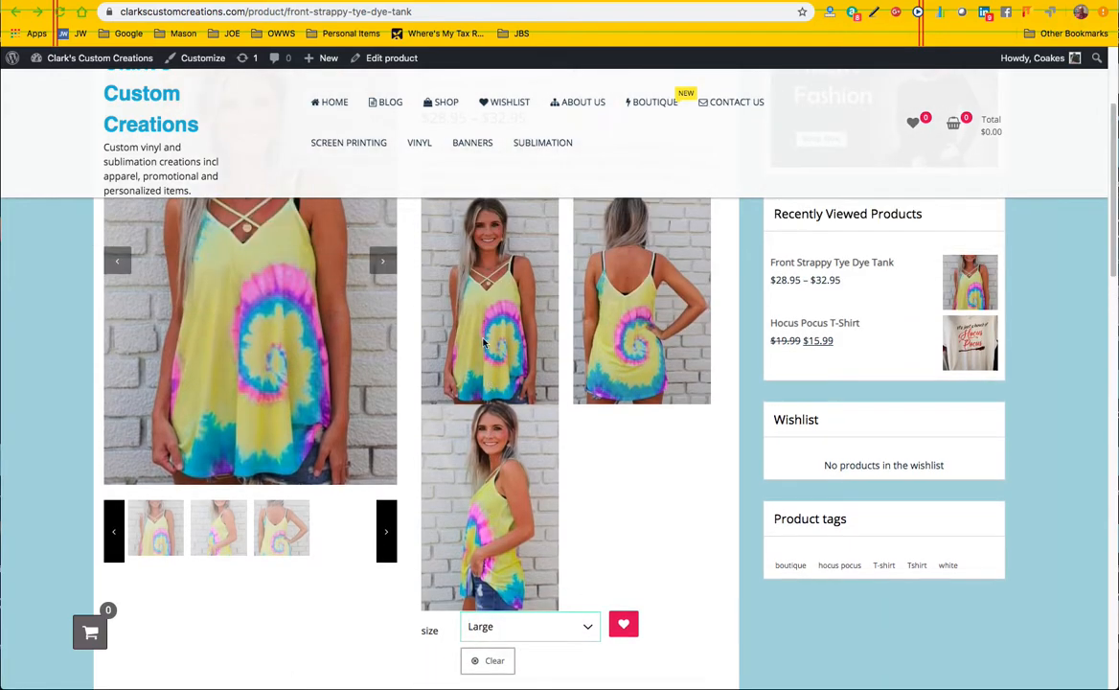
scroll(482, 348, "up", 1)
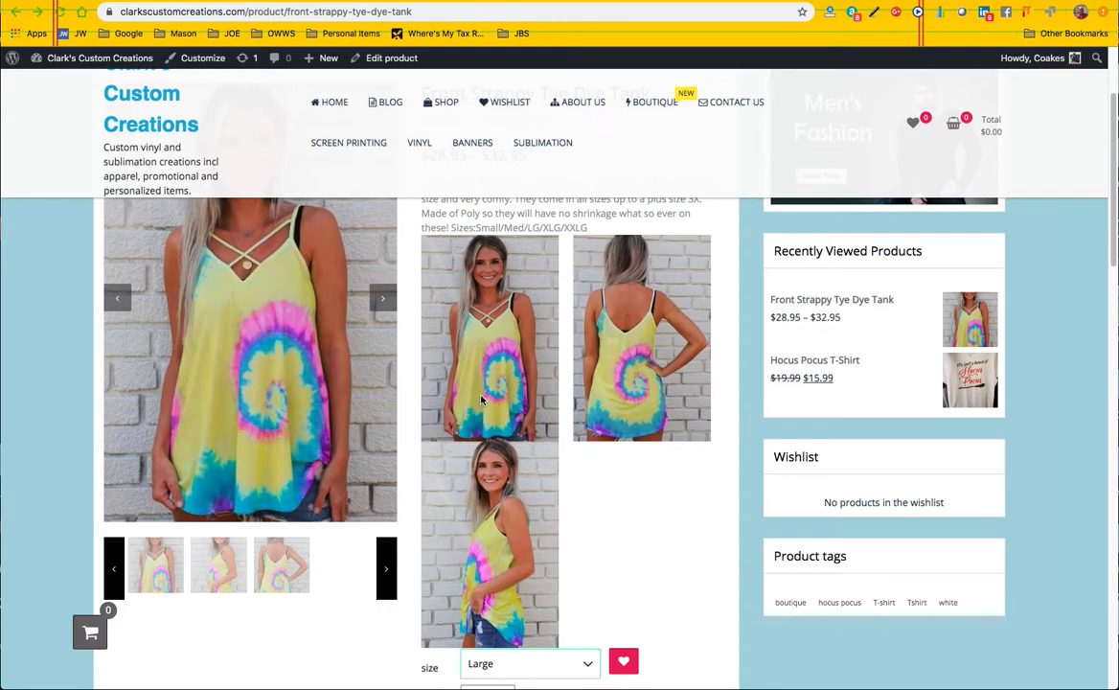
scroll(484, 400, "up", 4)
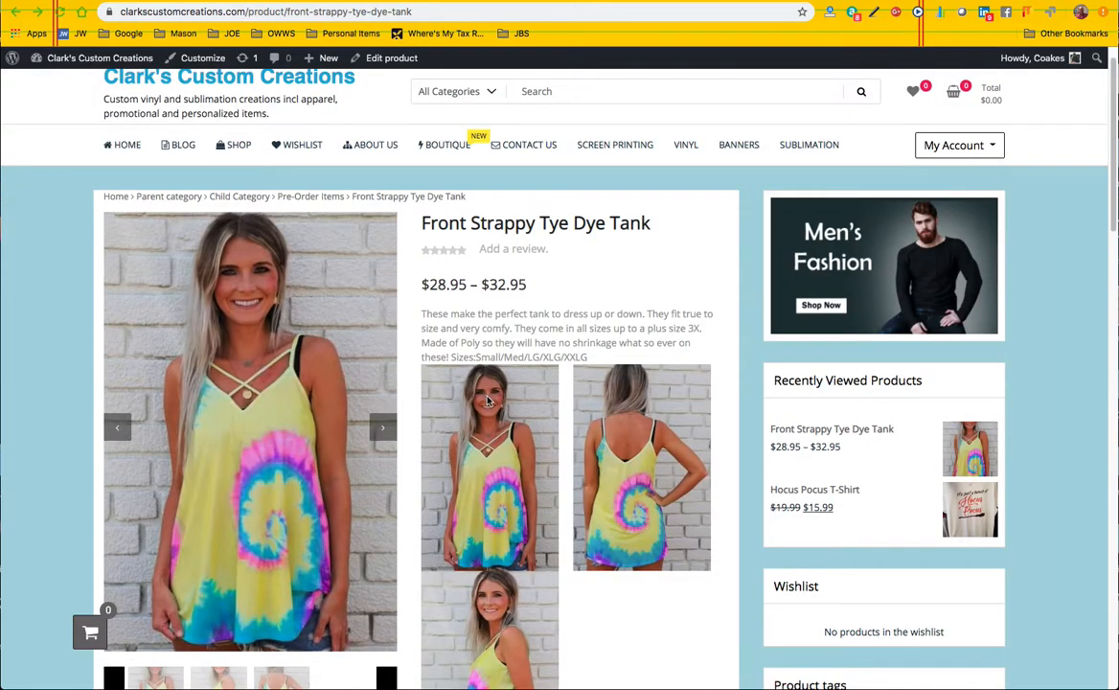
- Open the Front Strappy Tye Dye Tank for editing and display its product data attributes
left_click(383, 59)
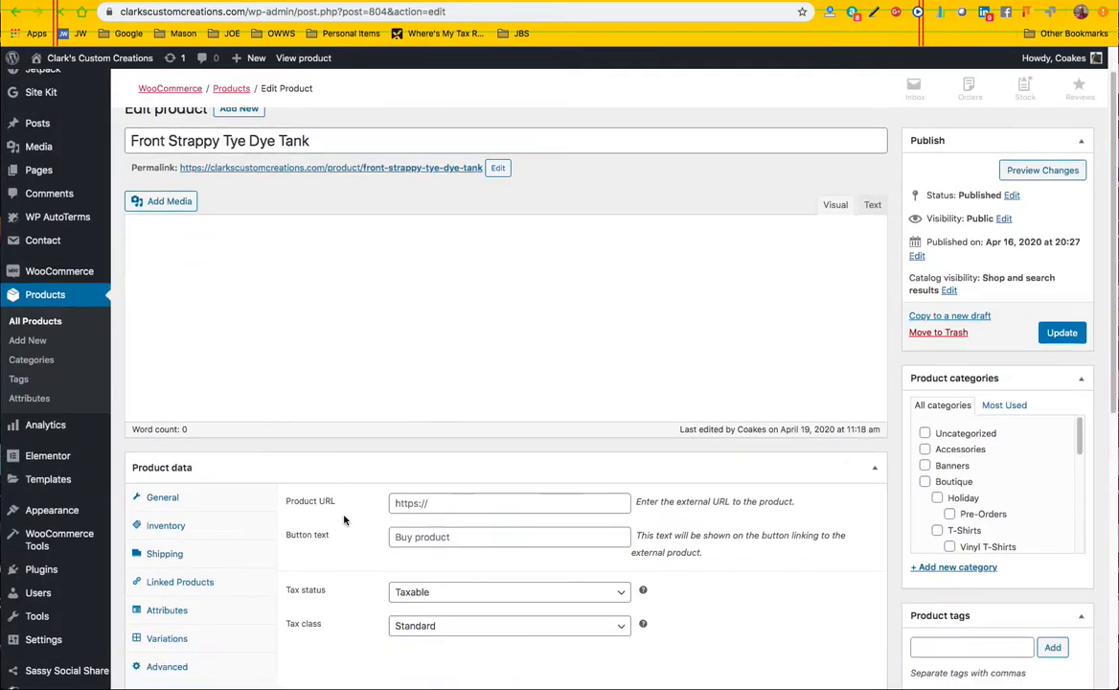
scroll(338, 516, "down", 5)
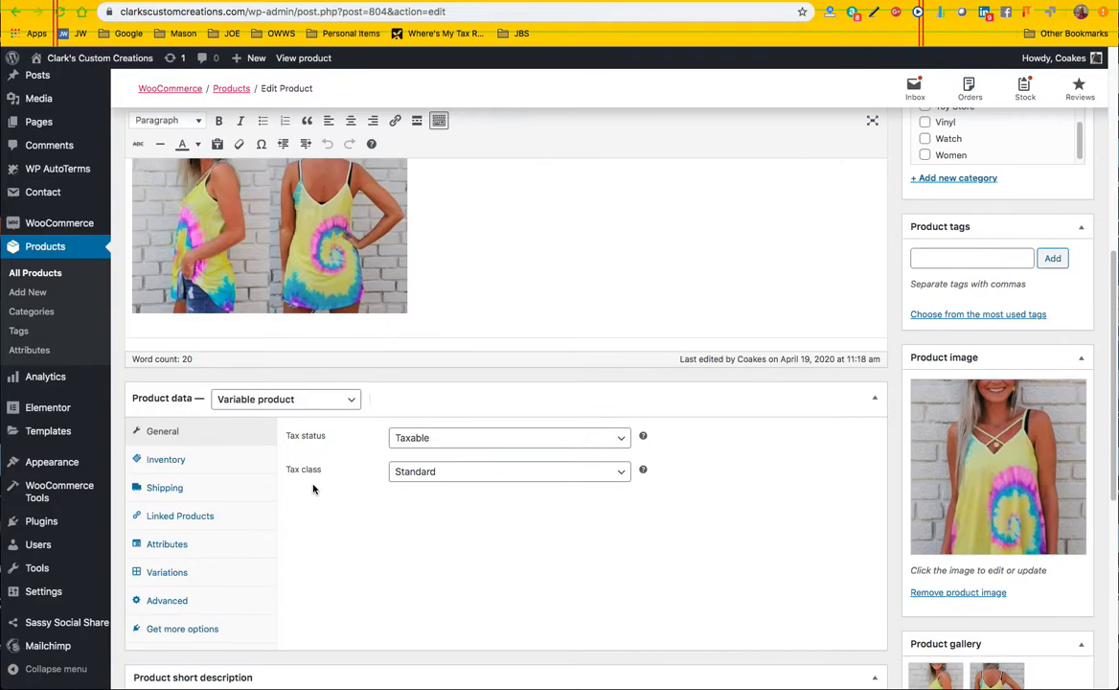
scroll(272, 432, "down", 1)
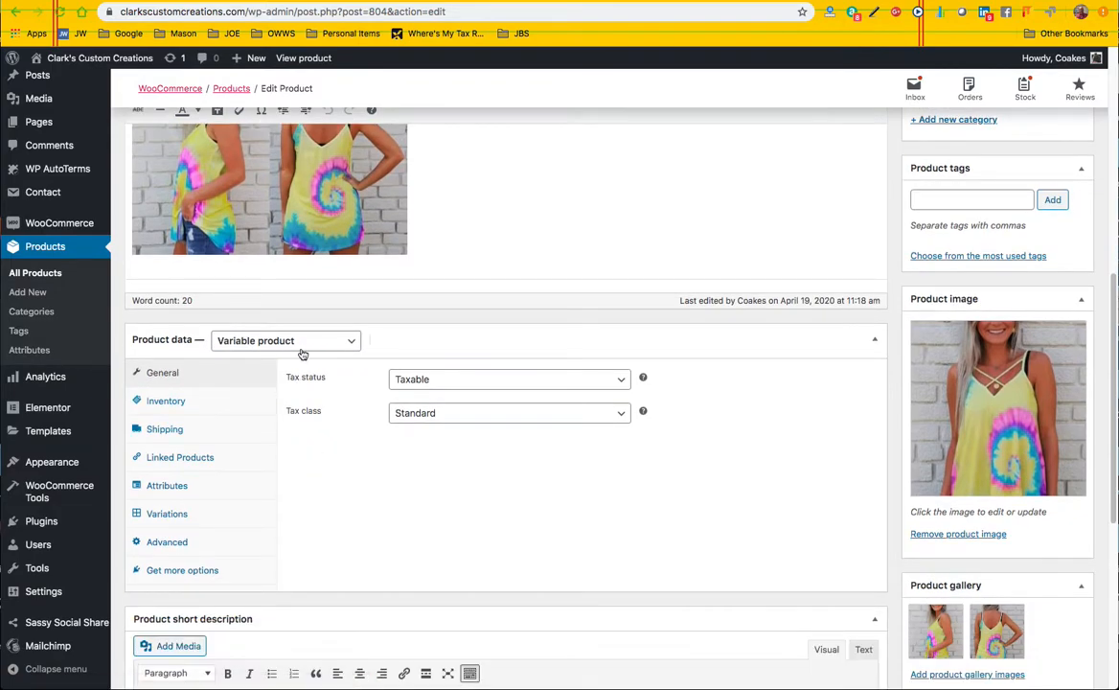
left_click(160, 486)
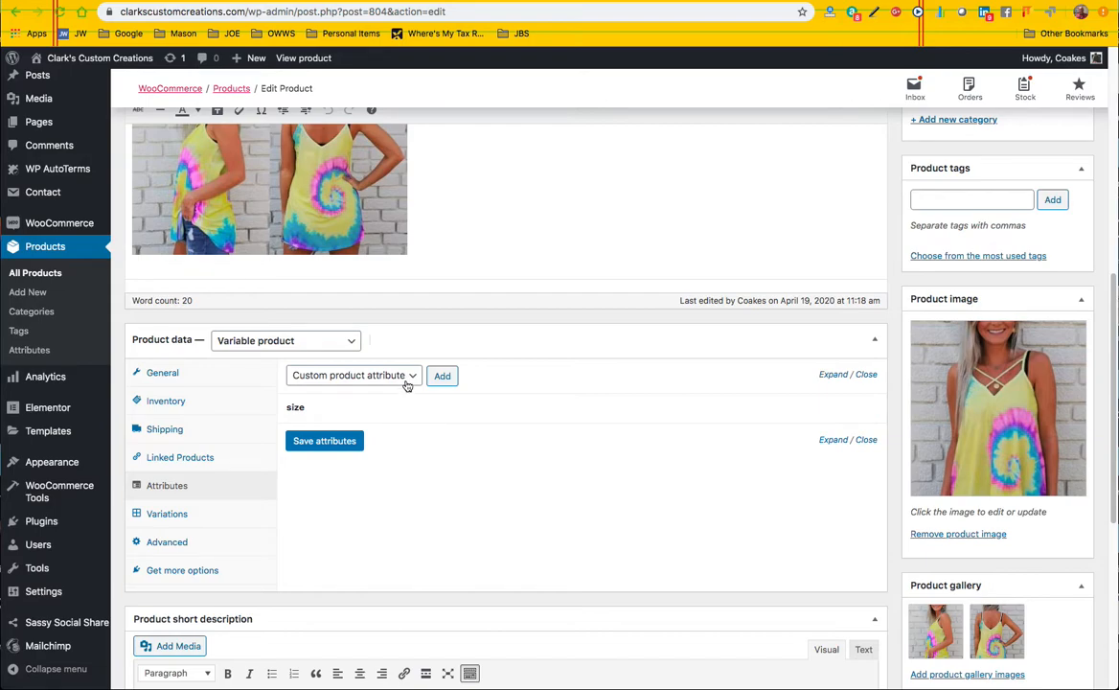
- Add a blank custom product attribute and the existing color attribute to the tank
left_click(442, 376)
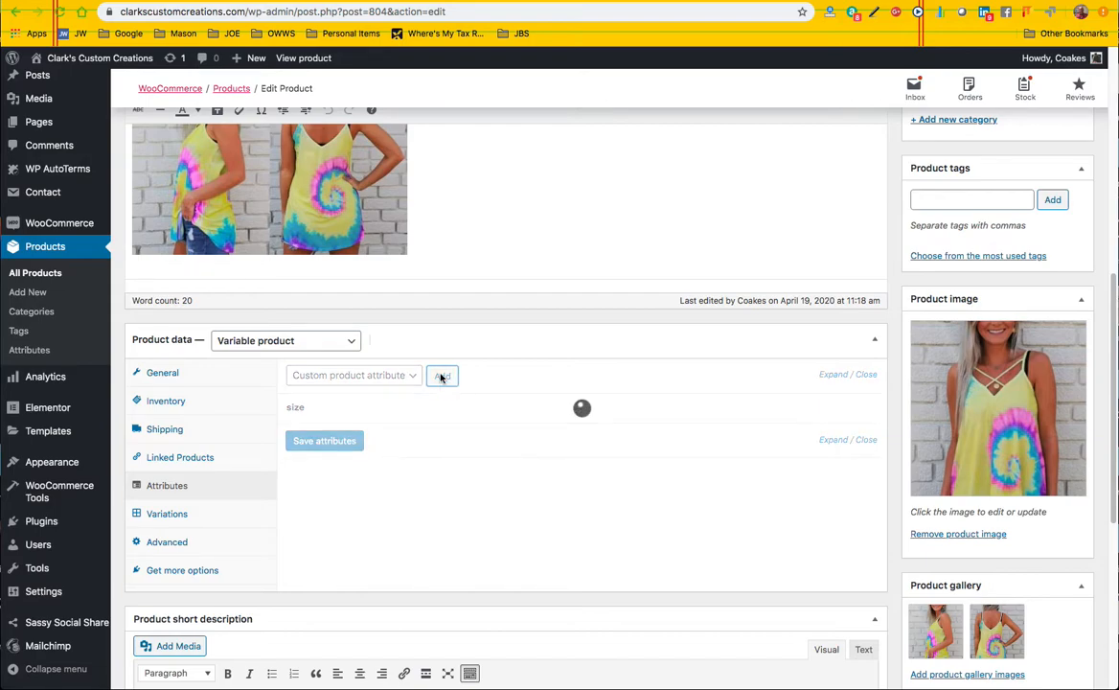
scroll(437, 397, "down", 1)
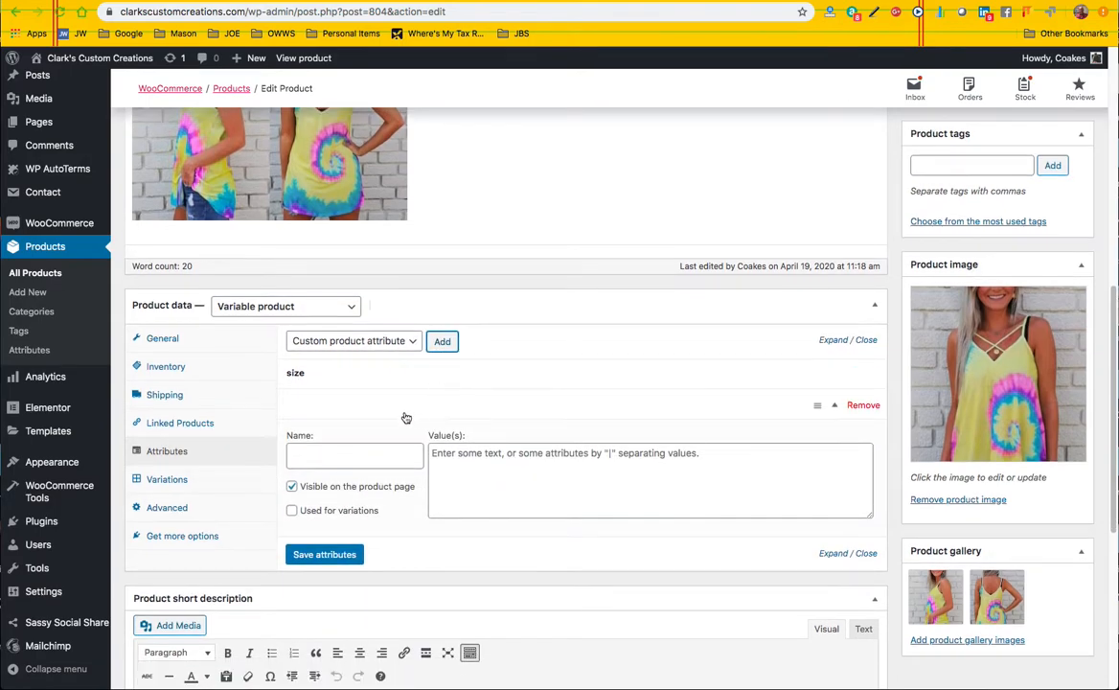
left_click(404, 341)
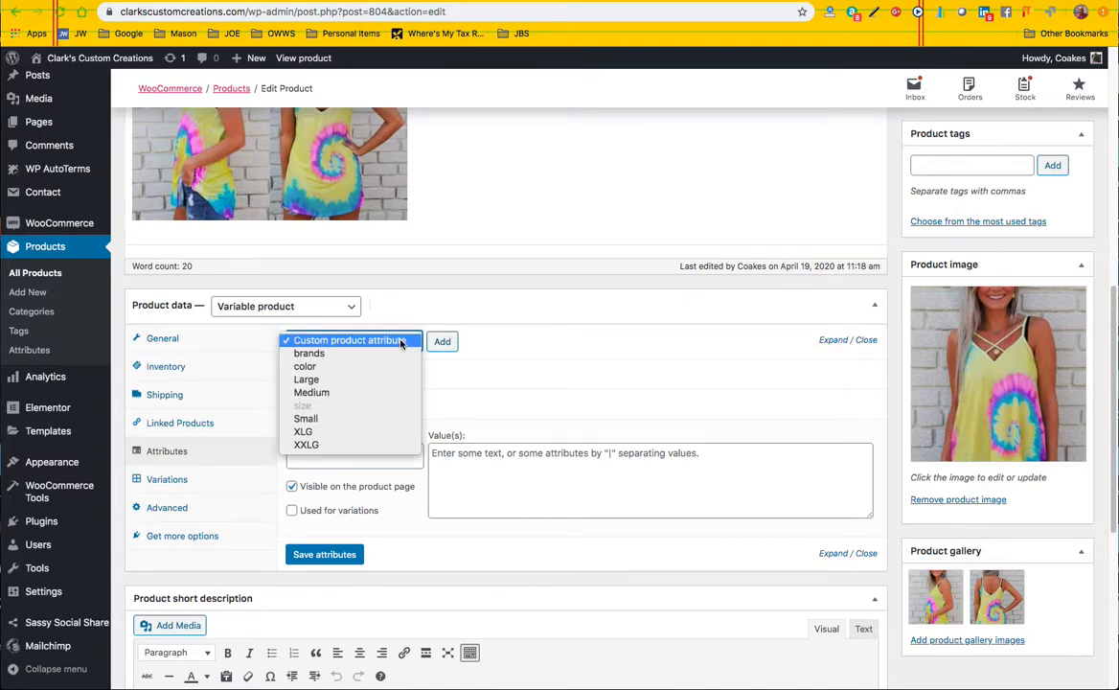
left_click(374, 366)
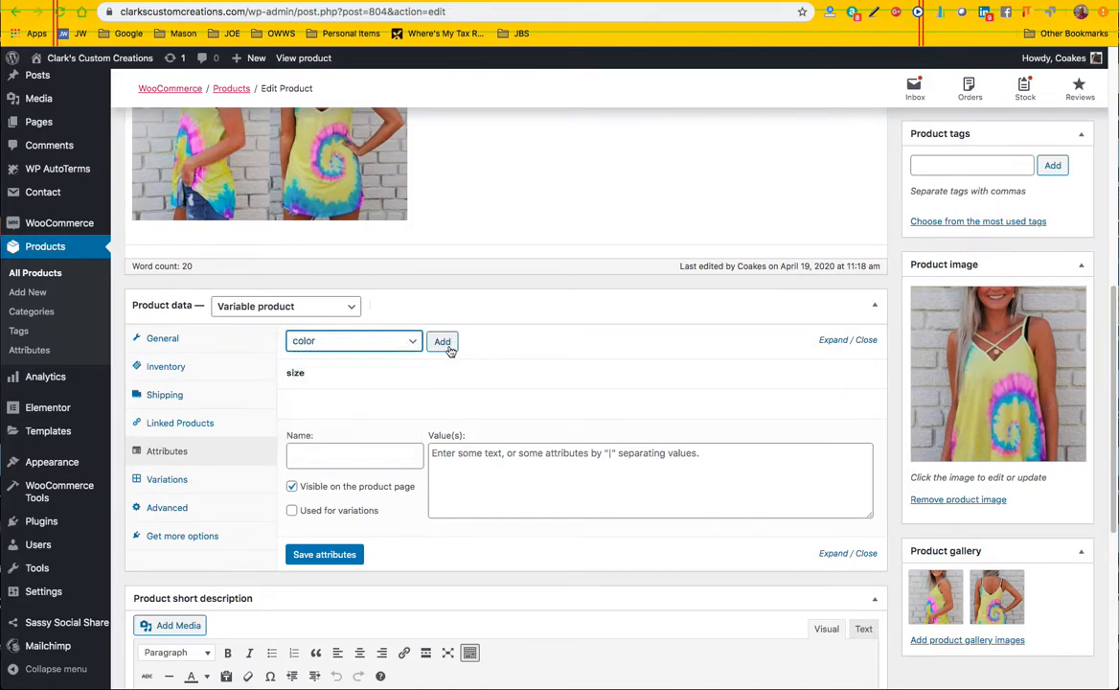
left_click(443, 343)
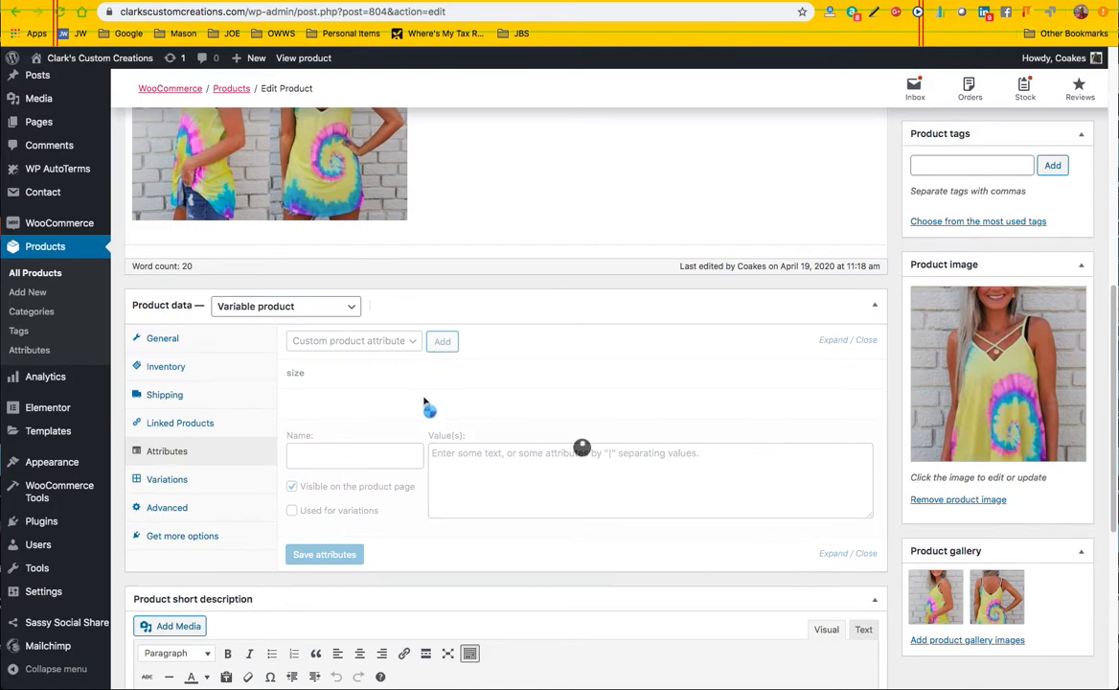
scroll(424, 405, "down", 1)
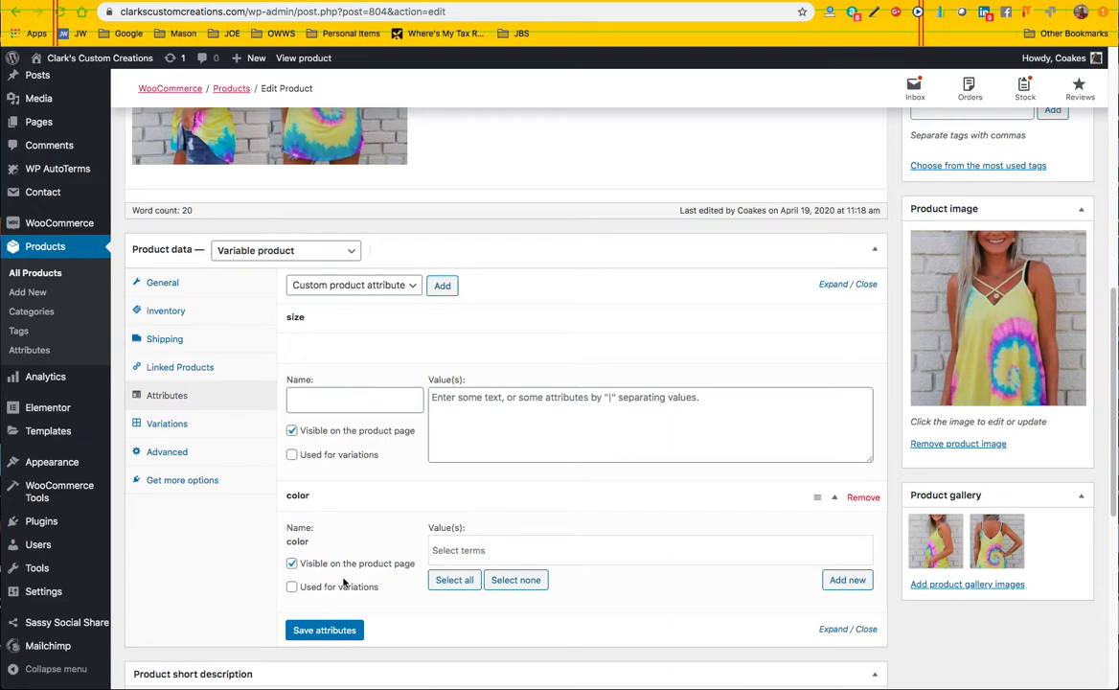
- Collapse the attribute entries and remove the blank custom attribute between size and color
left_click(865, 628)
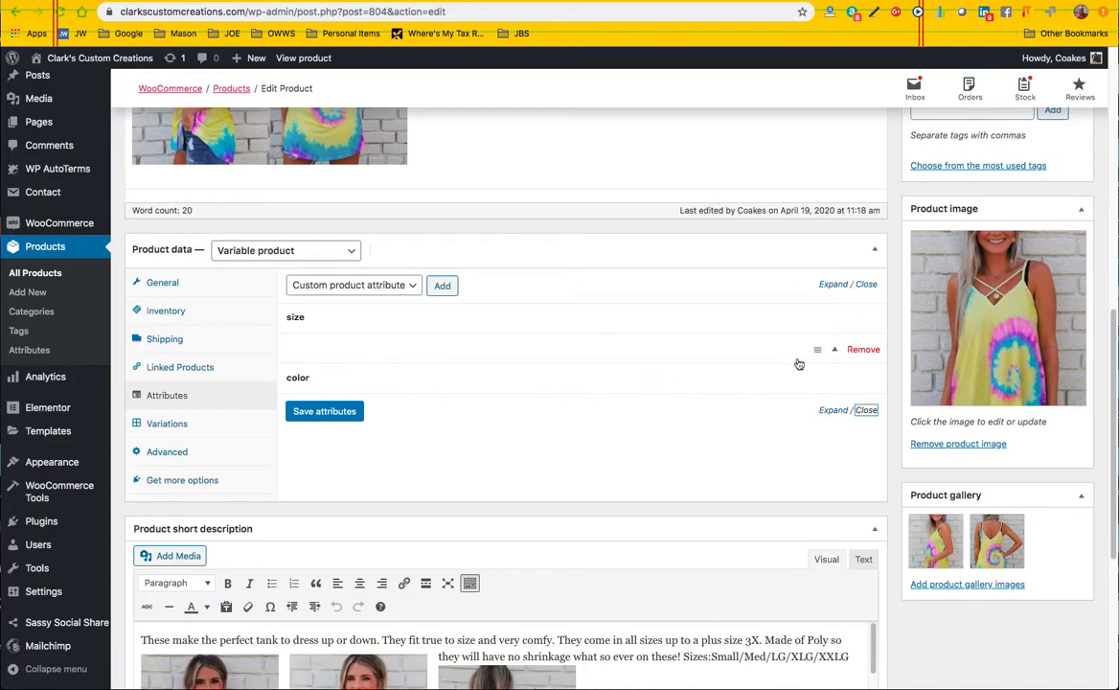
left_click(864, 349)
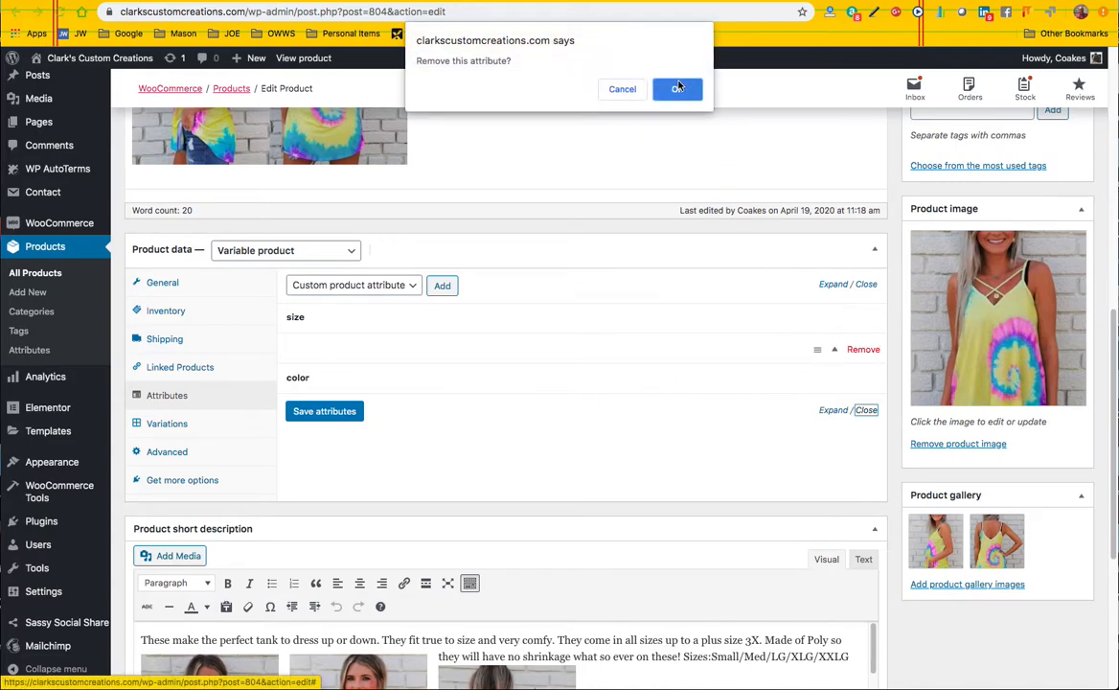
left_click(677, 88)
- Assign all available terms to the color attribute, then remove Blue, Gray and Green, keeping Red and Yellow
left_click(380, 351)
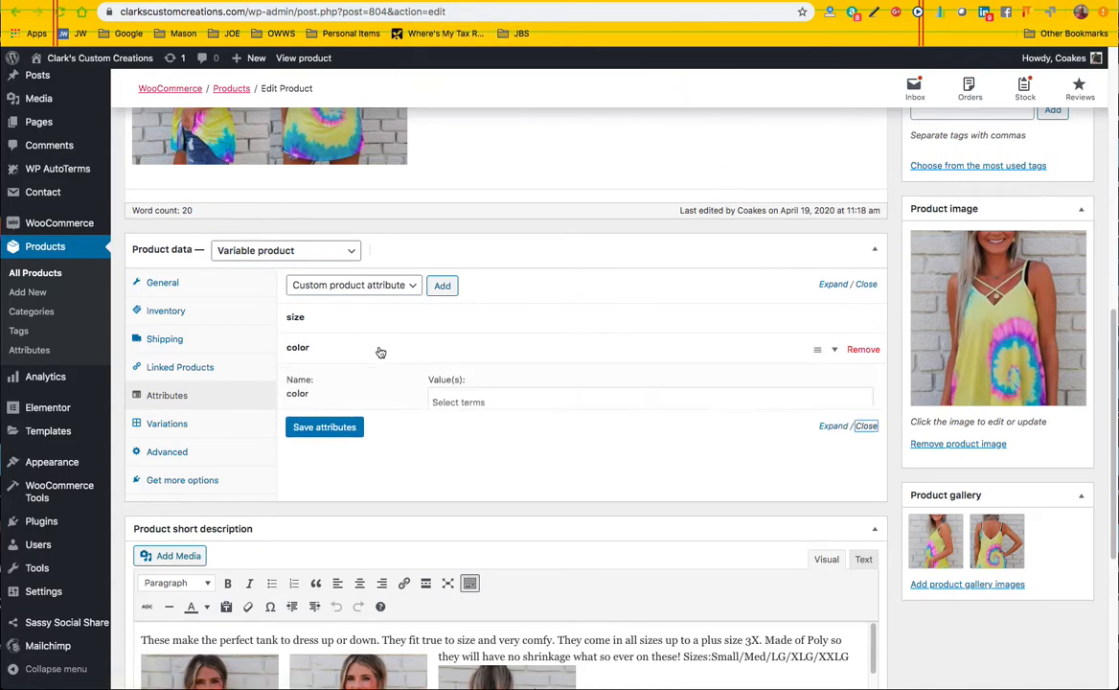
left_click(464, 402)
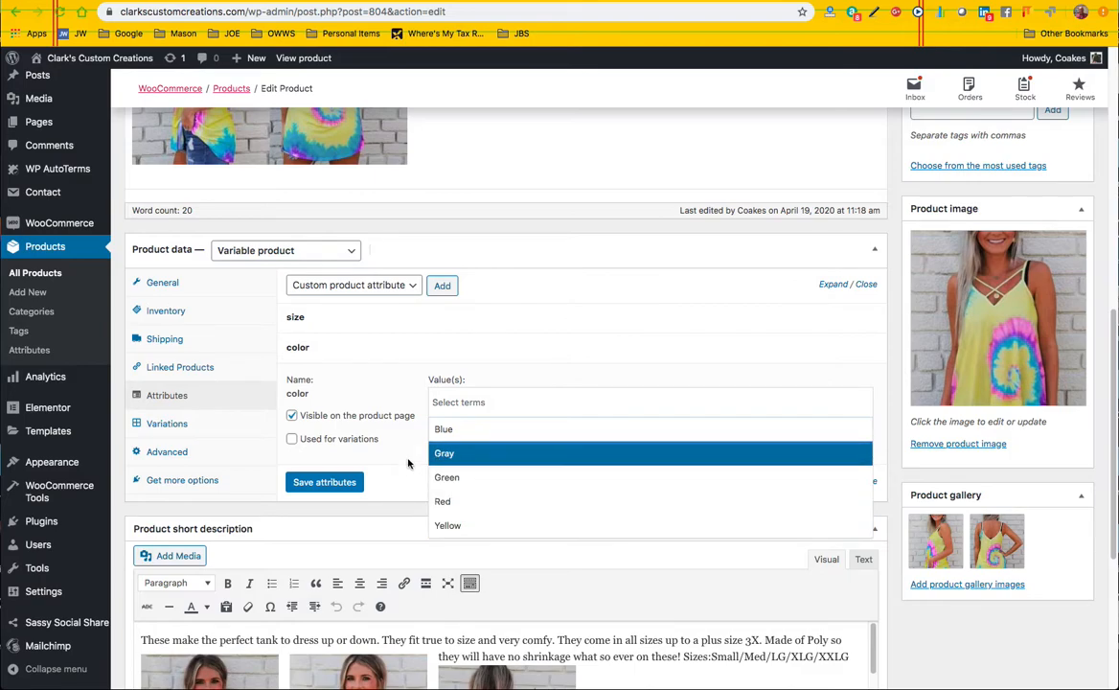
left_click(454, 432)
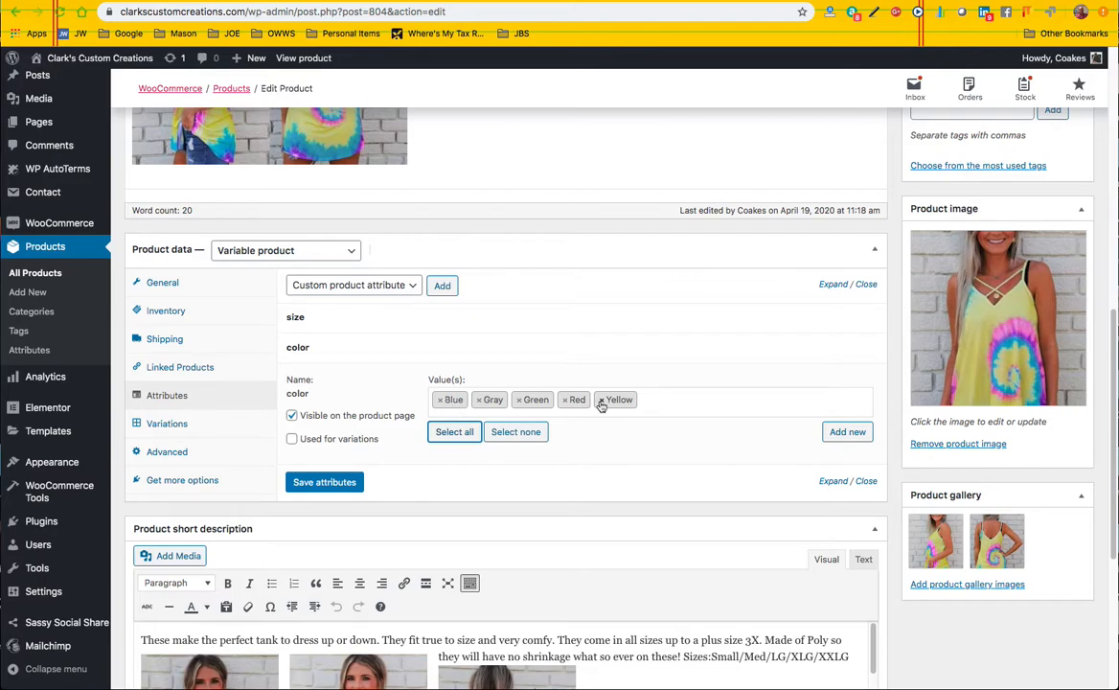
left_click(441, 400)
left_click(440, 401)
left_click(441, 400)
left_click(409, 407)
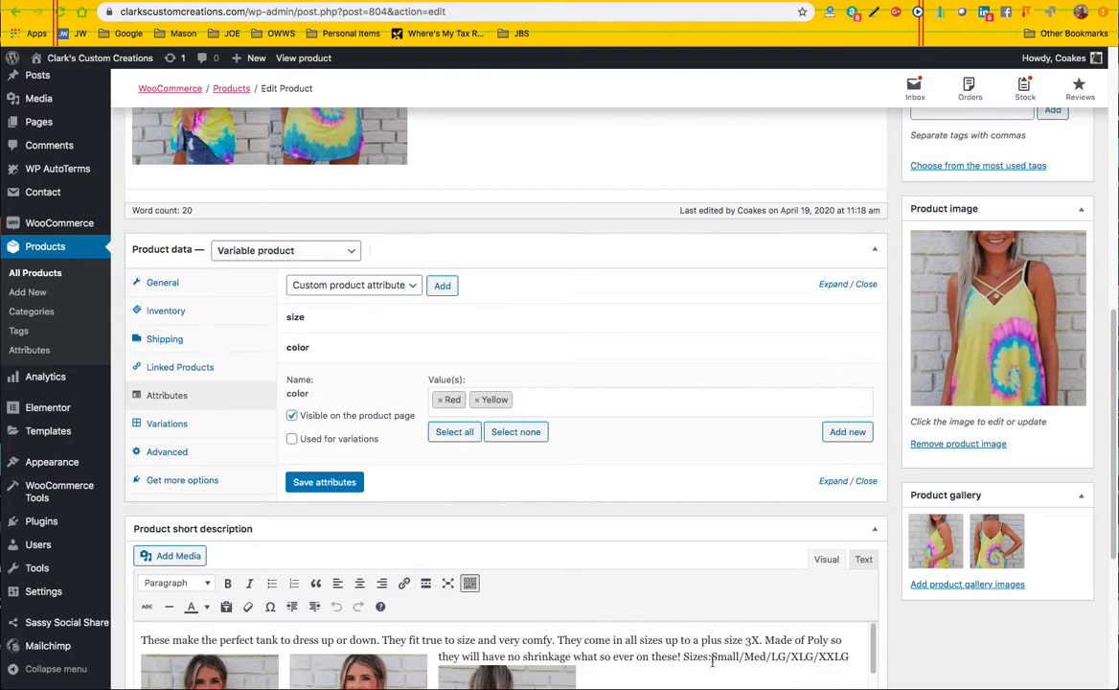
- Make the color attribute usable for variations and save the attributes
left_click(292, 439)
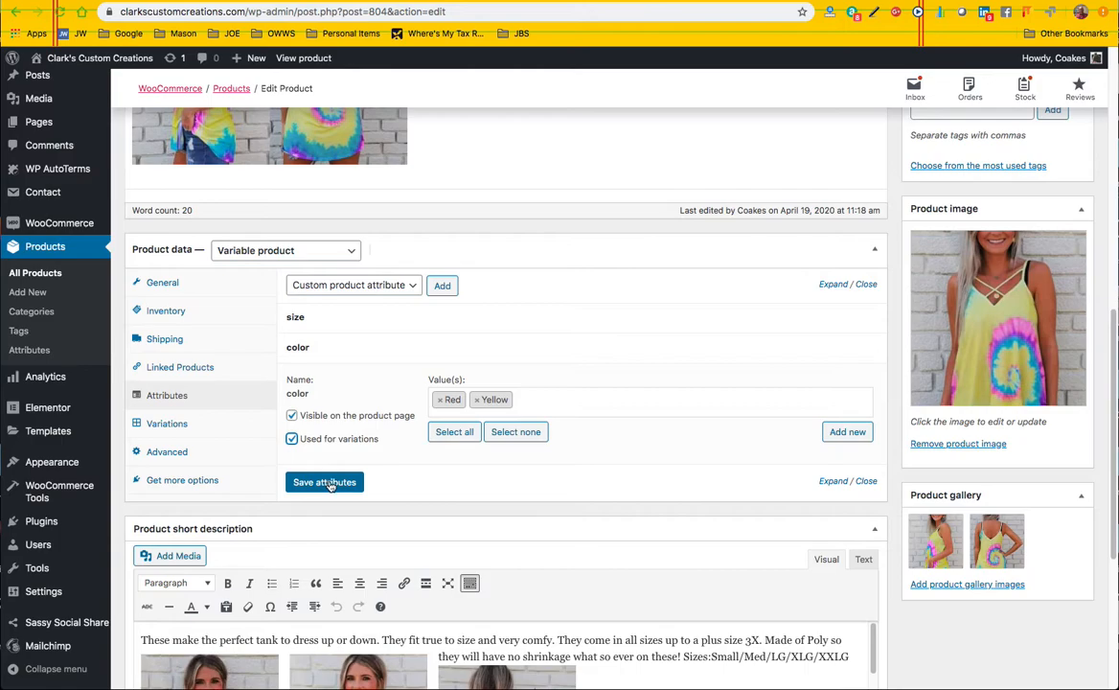
left_click(326, 483)
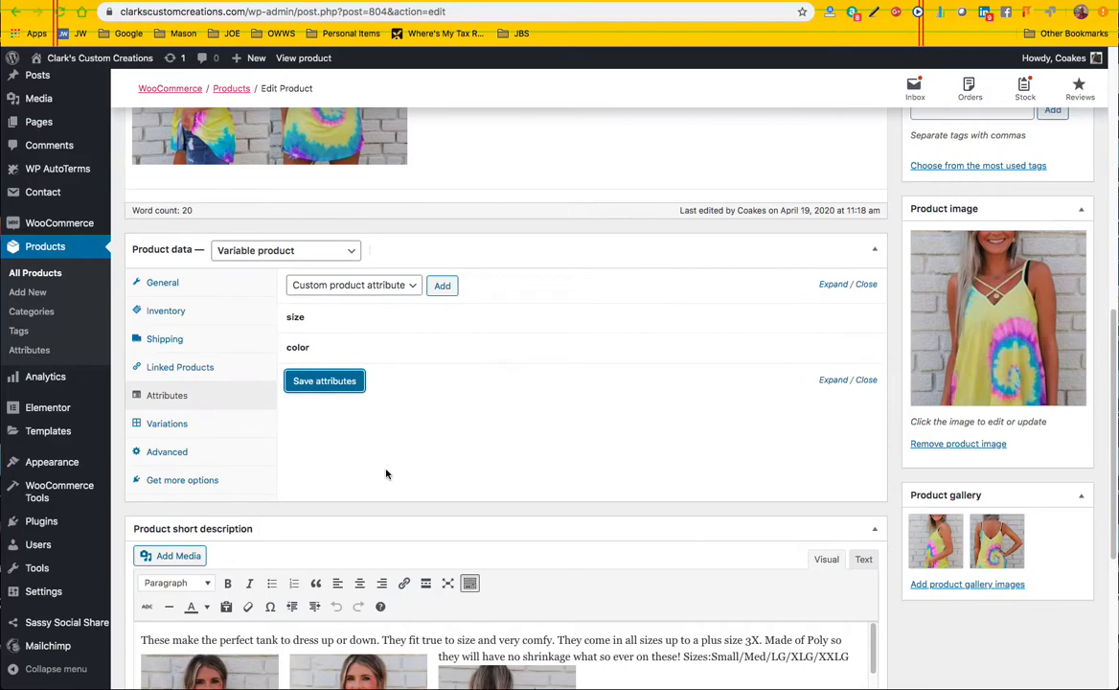
- Check the color choices of the Medium and Large variations and set the Small variation's color to Yellow
left_click(172, 425)
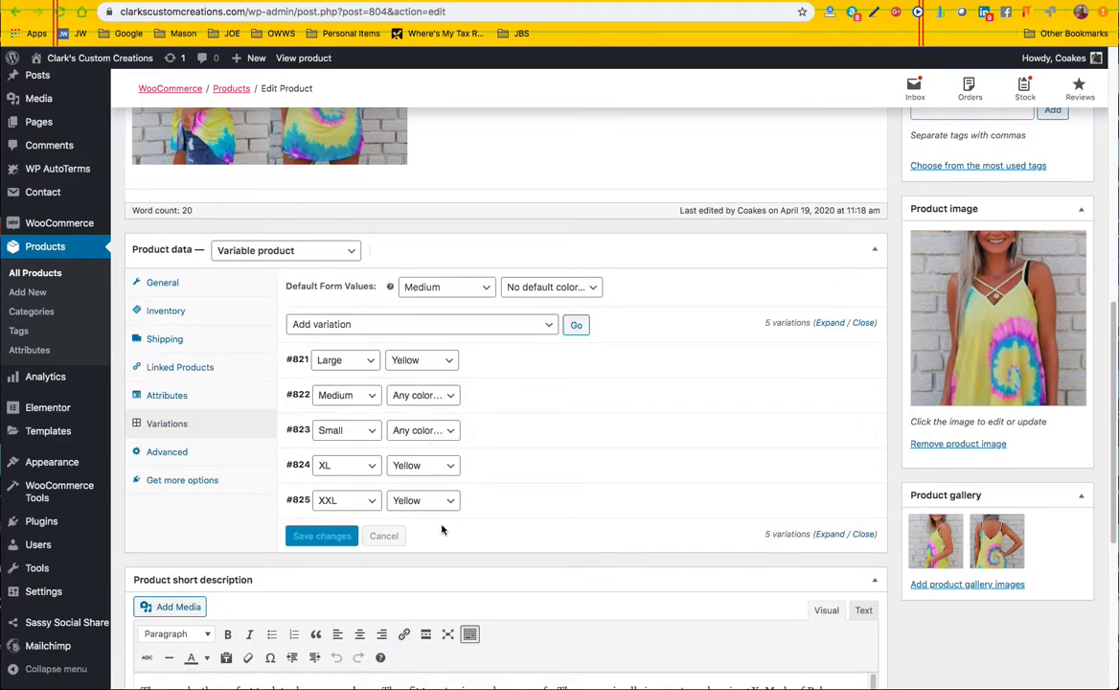
left_click(448, 398)
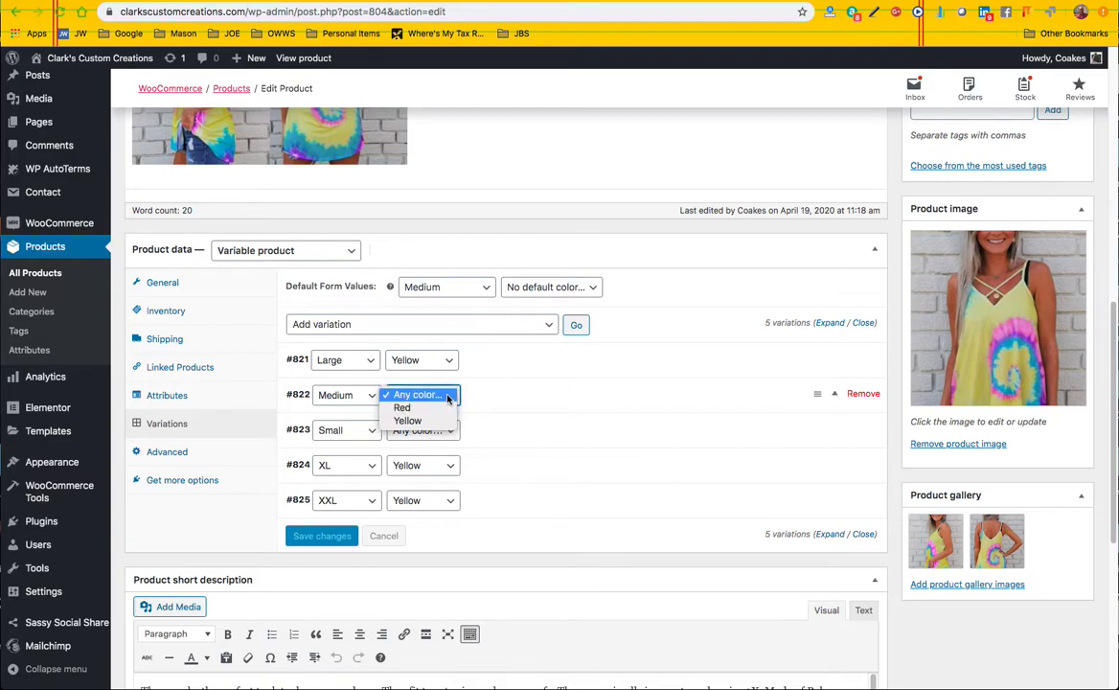
left_click(447, 395)
left_click(444, 362)
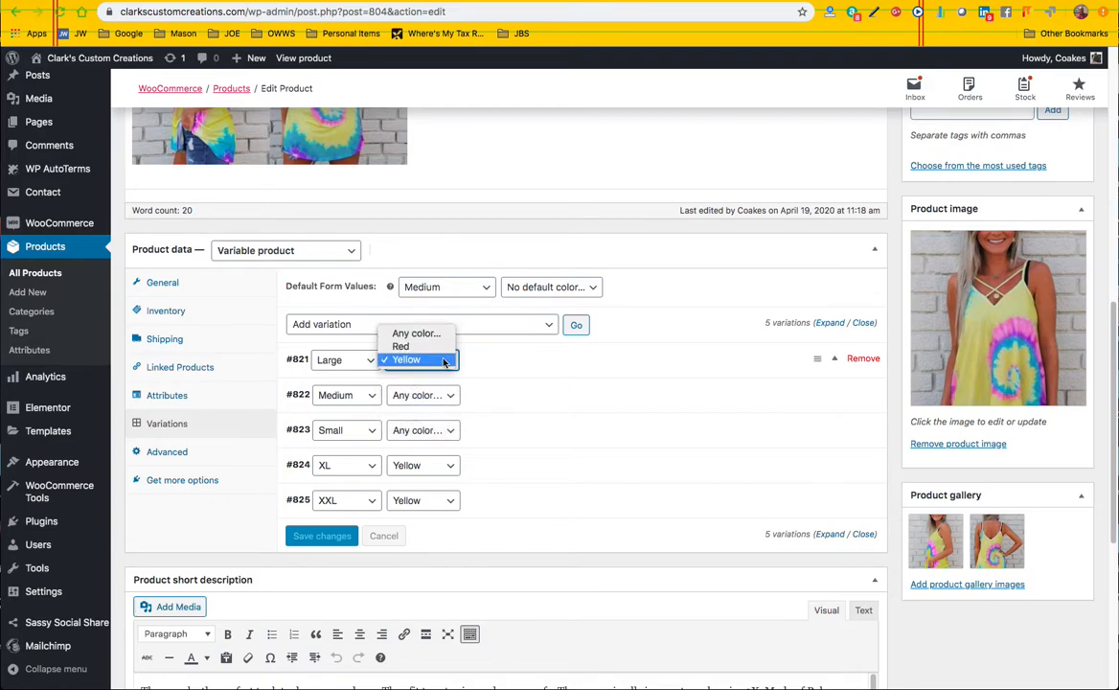
left_click(444, 361)
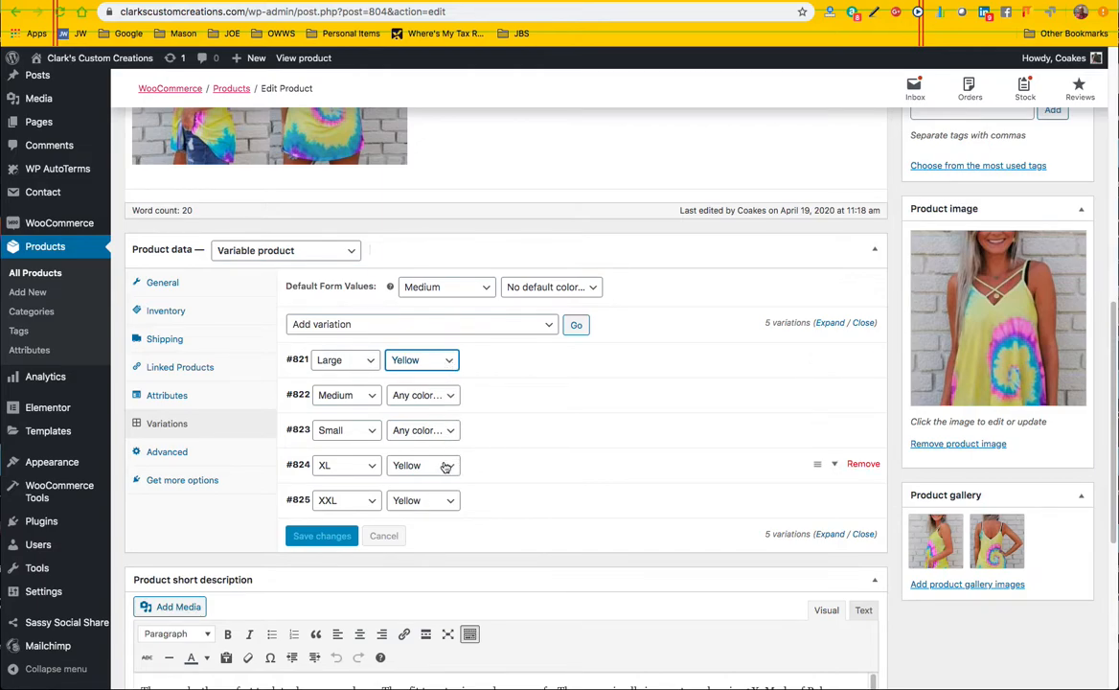
left_click(445, 431)
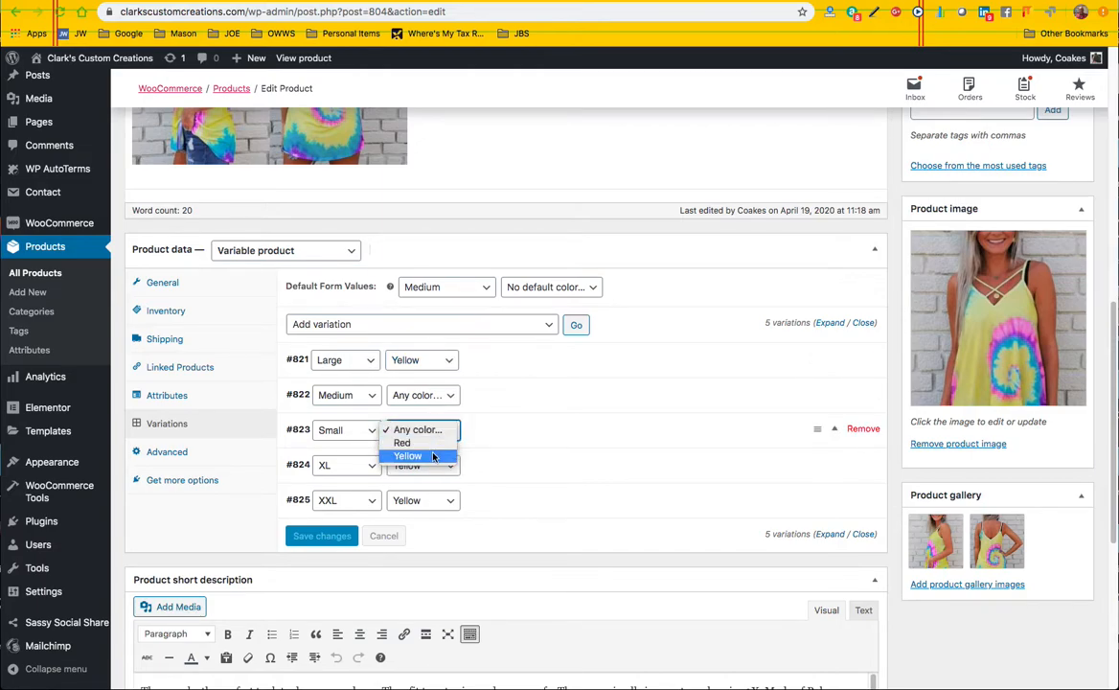
left_click(443, 456)
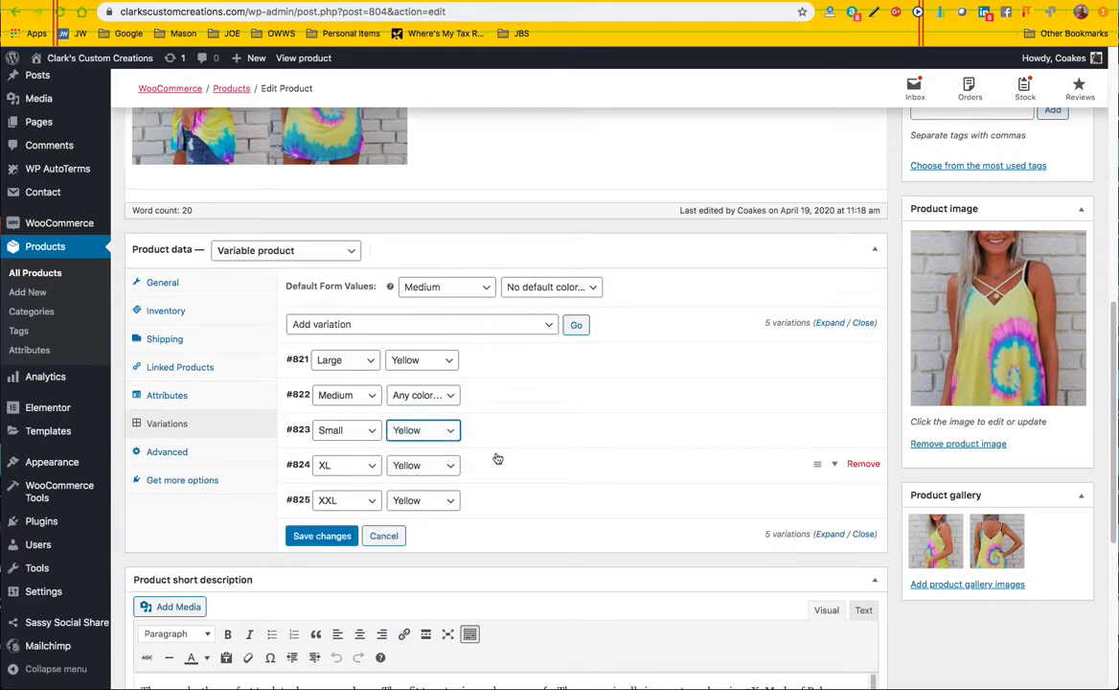
- Keep the Medium variation on Any color, view its details, and save the variation changes
left_click(447, 396)
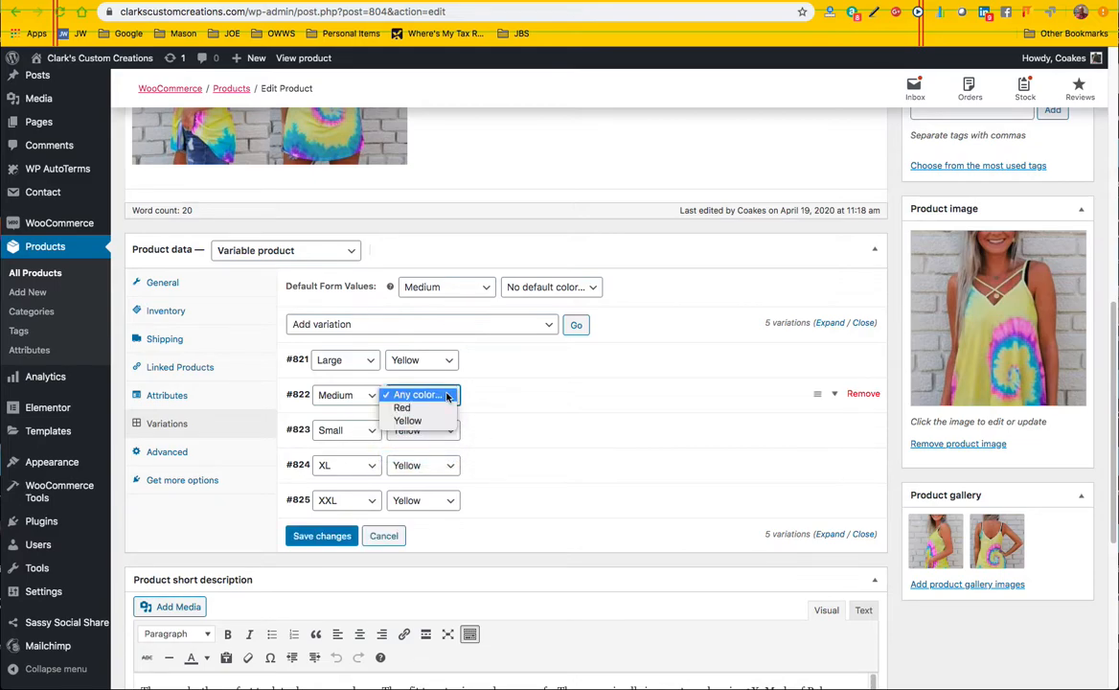
left_click(447, 395)
left_click(525, 401)
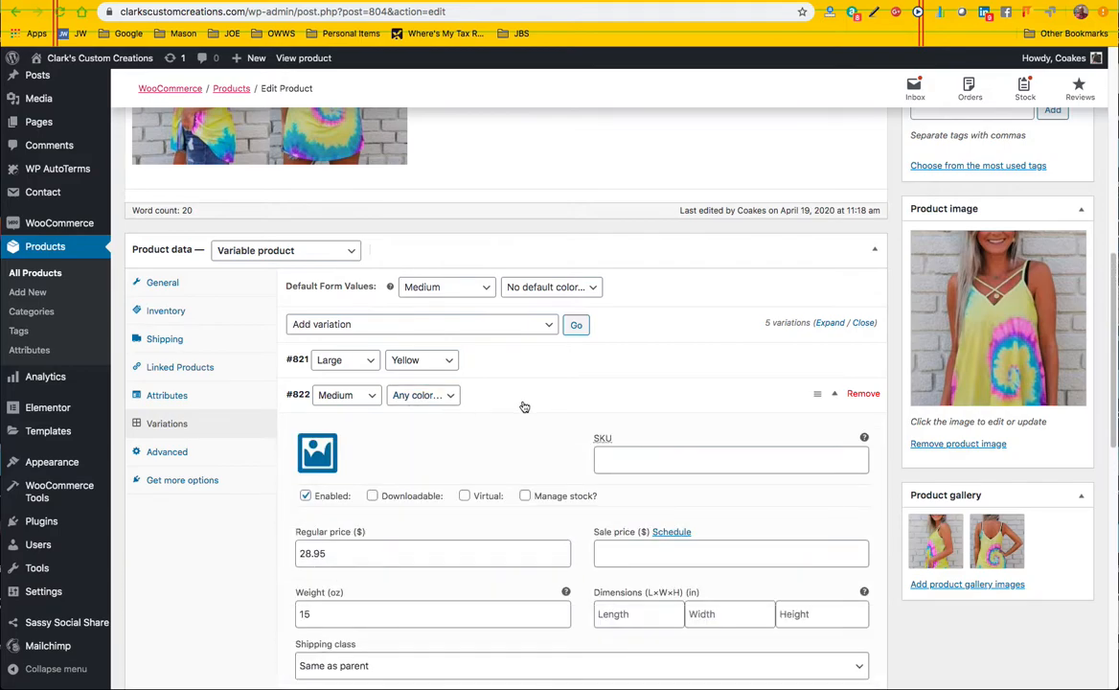
left_click(529, 394)
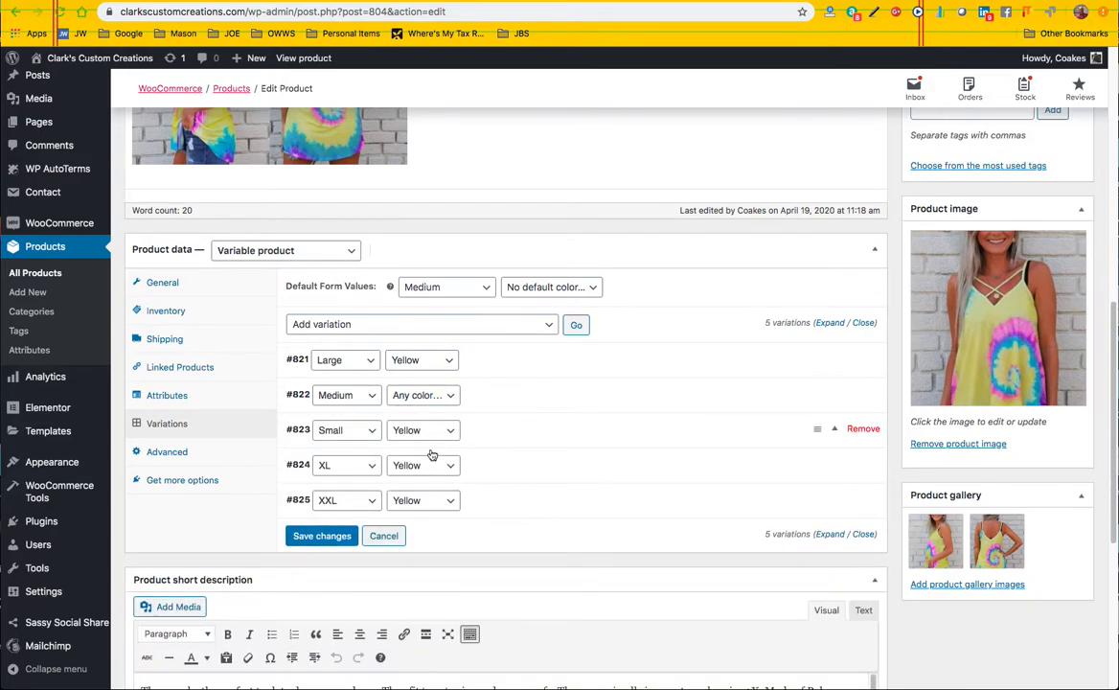
left_click(322, 536)
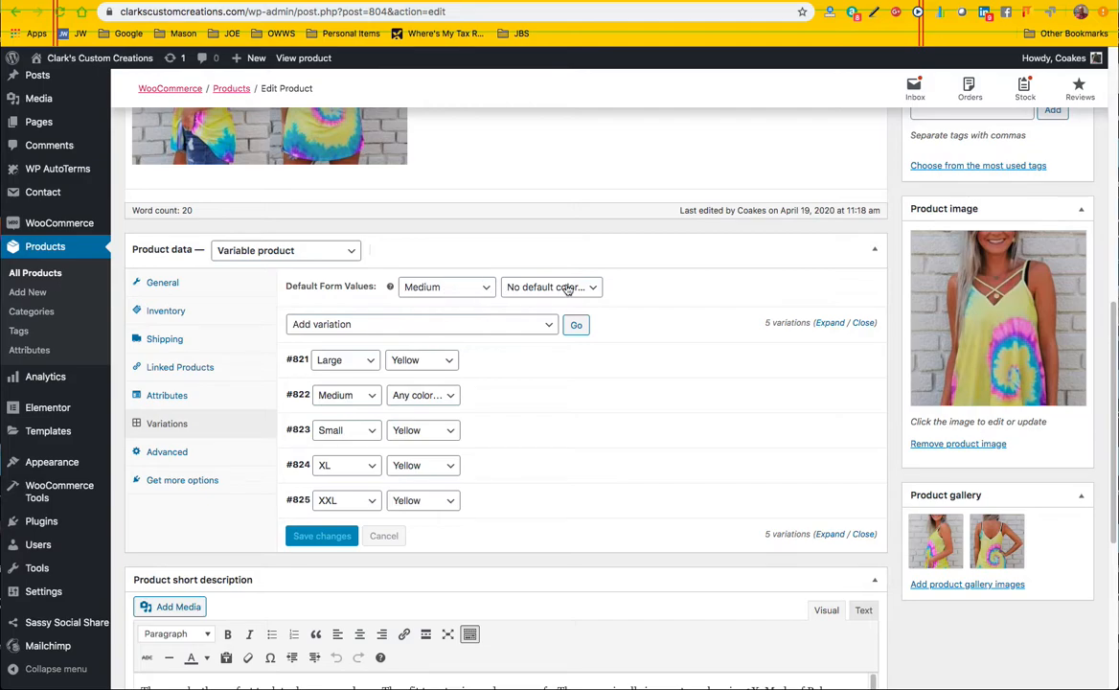
- Check the default color choices of the variations, keep No default color, and update the product
scroll(900, 249, "up", 1)
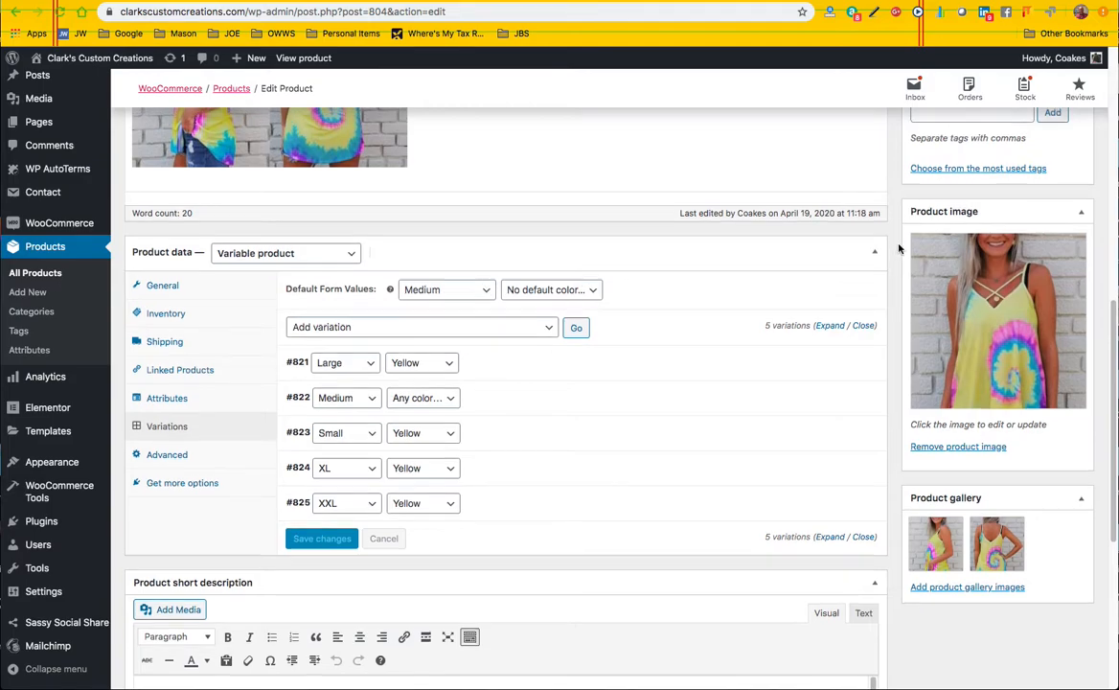
scroll(902, 247, "up", 10)
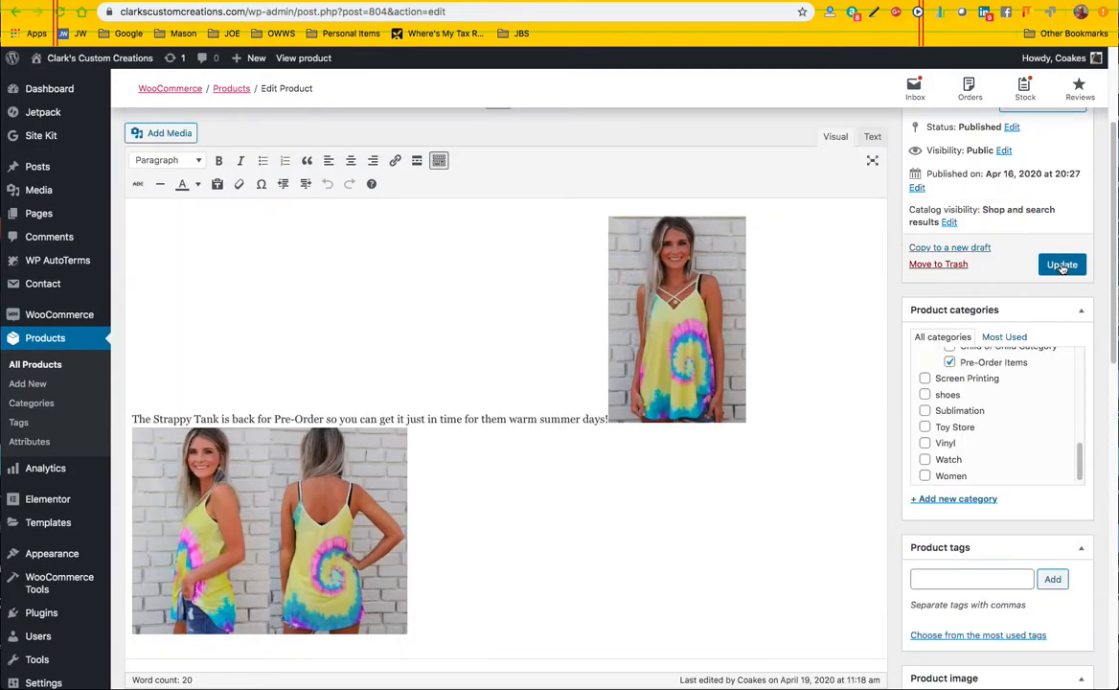
scroll(641, 479, "down", 5)
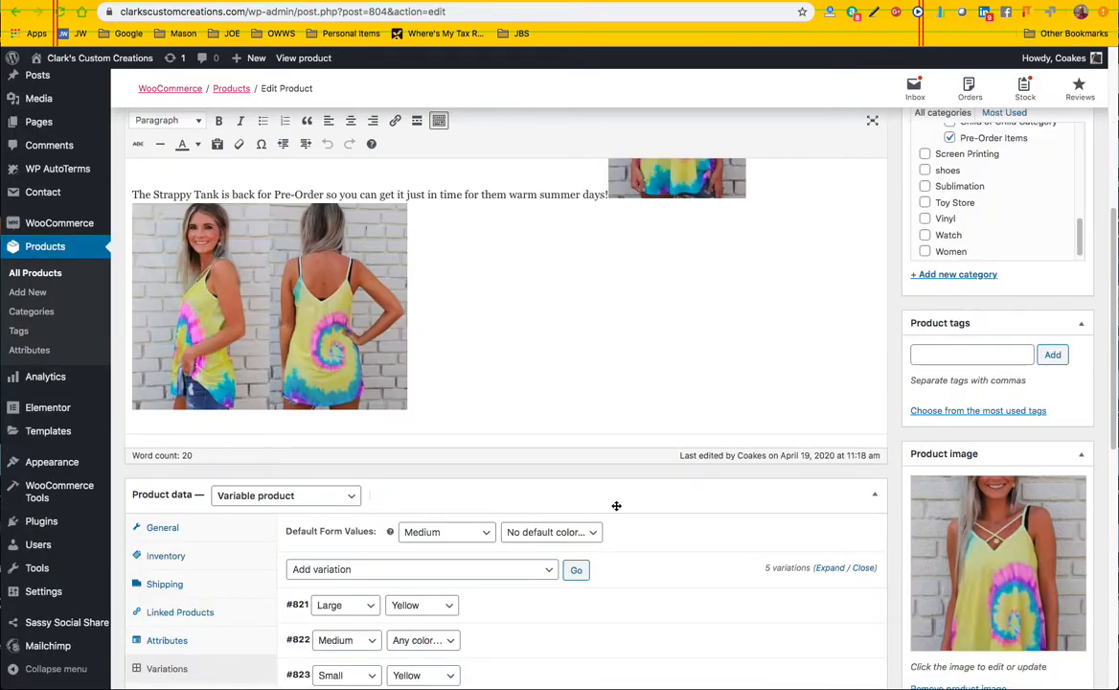
left_click(557, 533)
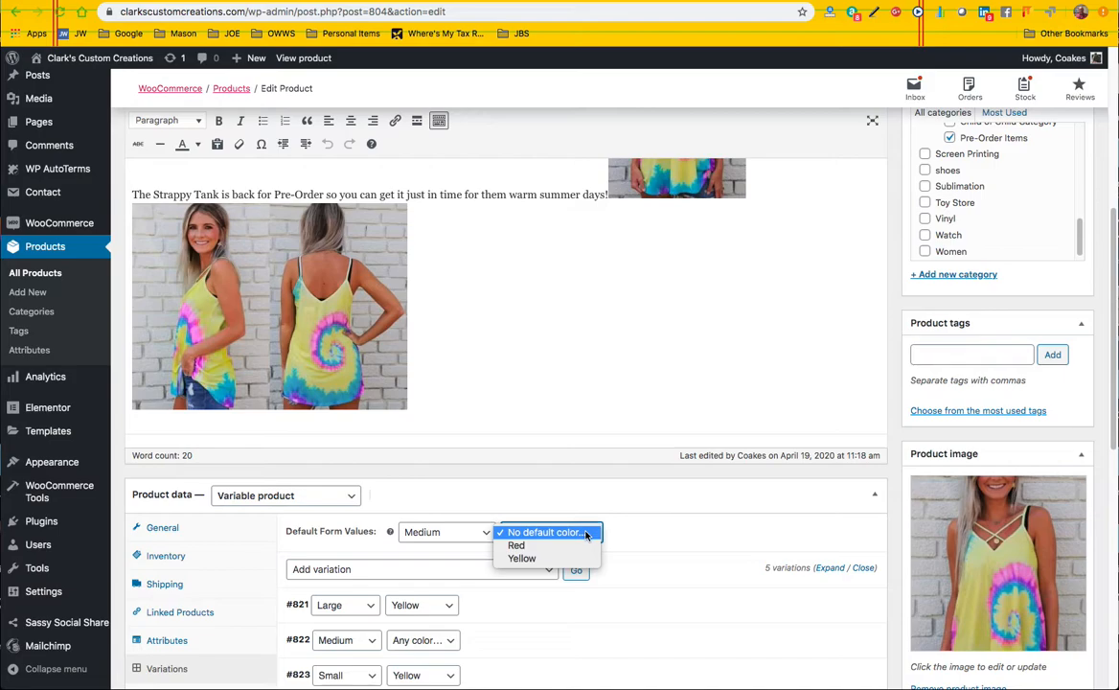
left_click(587, 533)
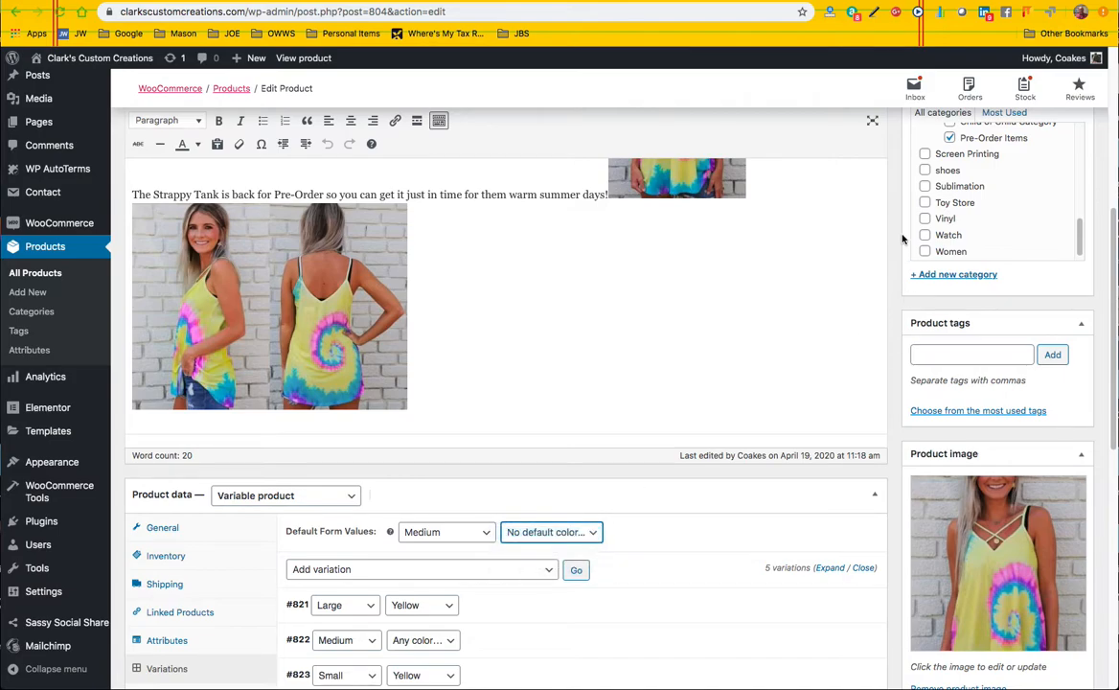
scroll(823, 283, "up", 2)
left_click(1063, 154)
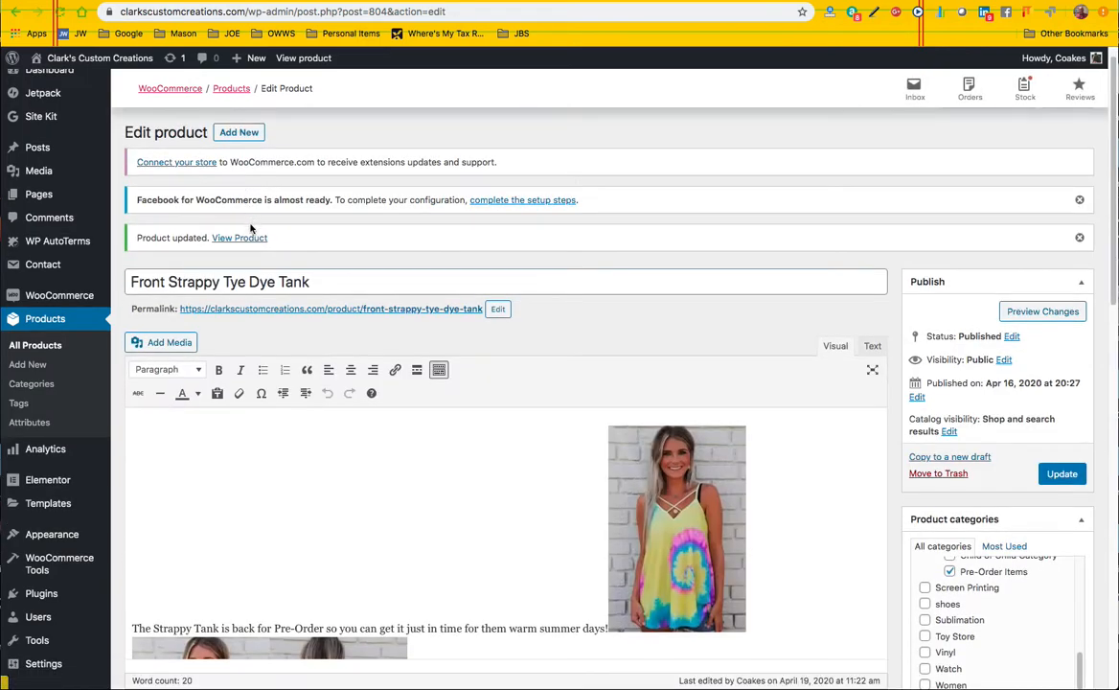
- View the product's store page and choose the color Red for the Medium size
left_click(240, 238)
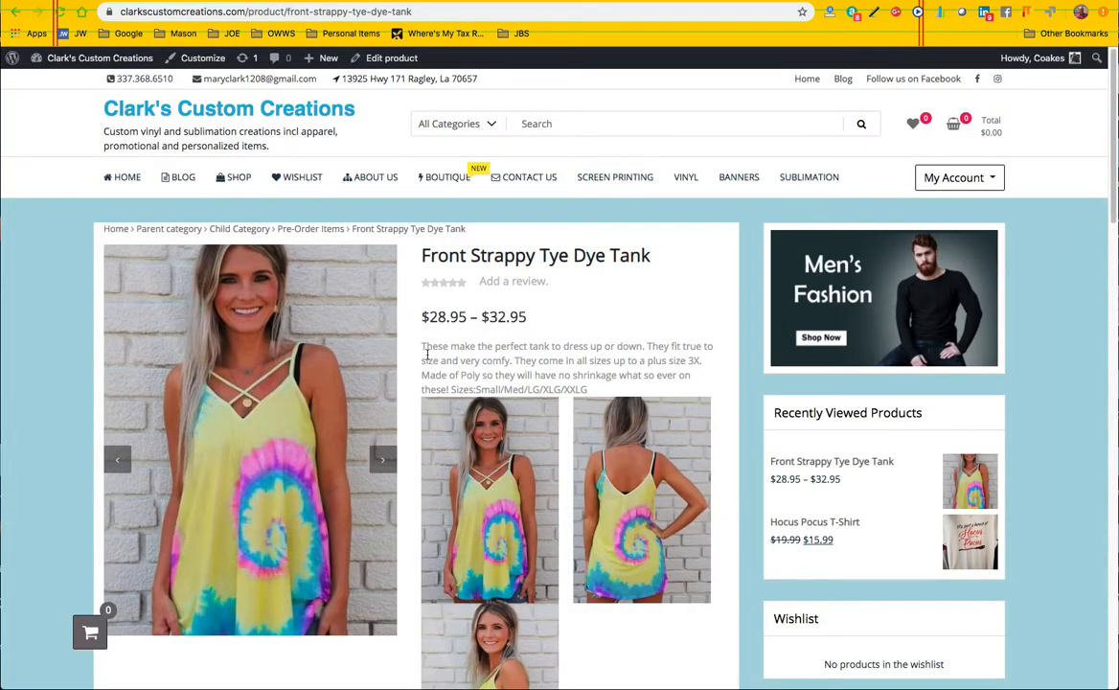
scroll(429, 359, "down", 5)
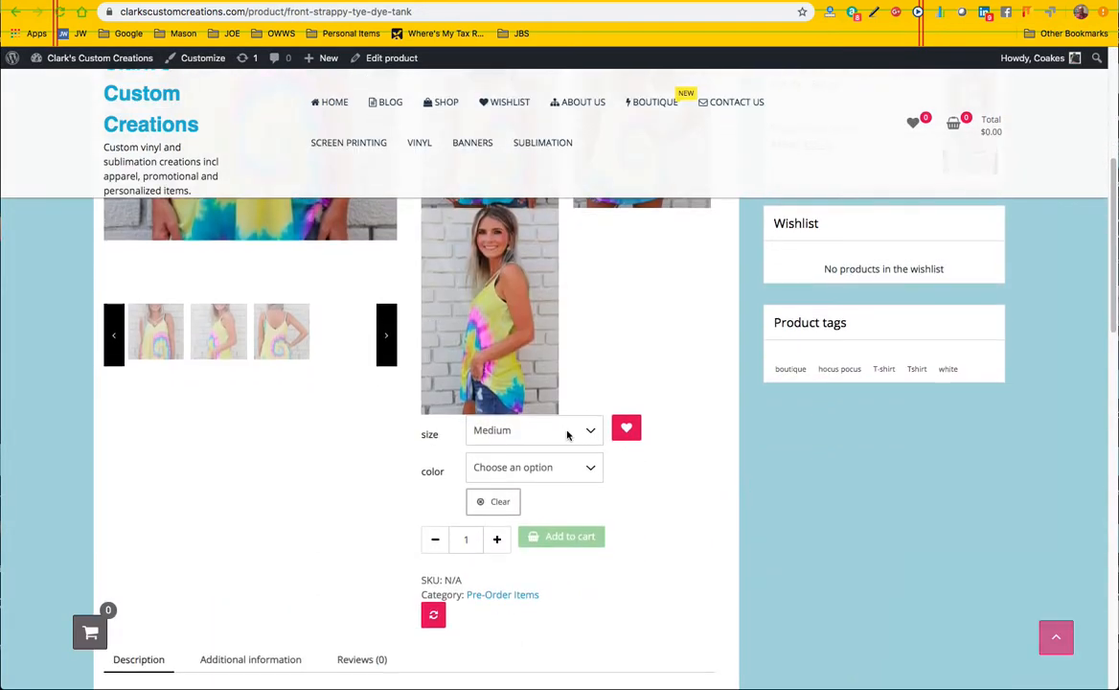
scroll(573, 417, "down", 1)
left_click(579, 454)
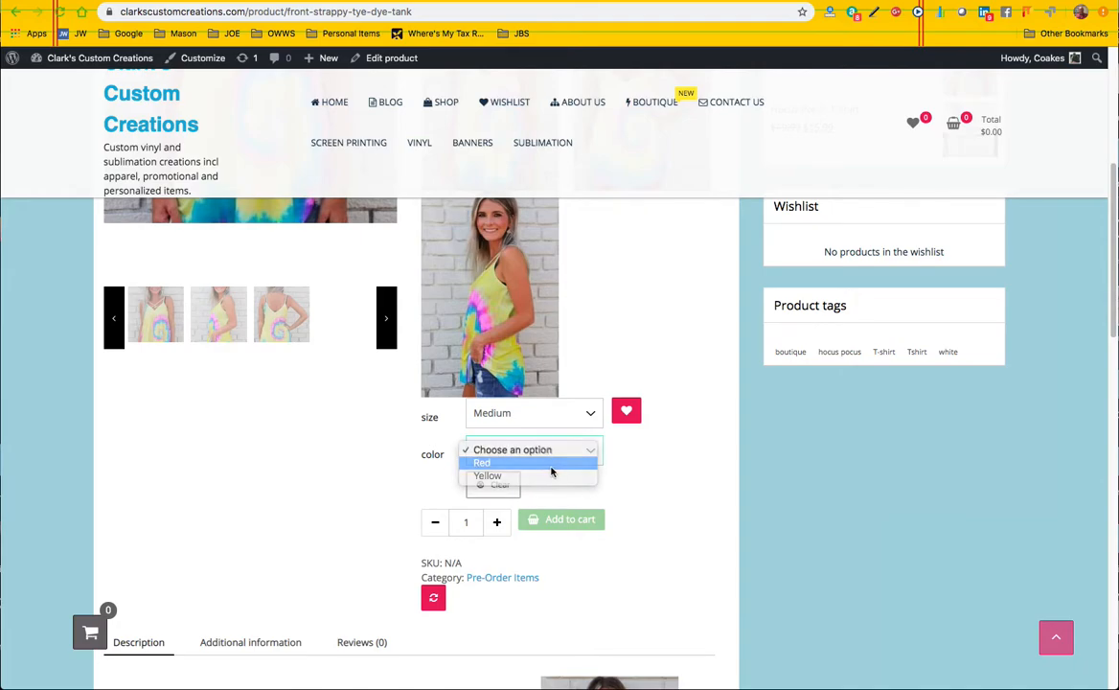
left_click(550, 467)
scroll(500, 412, "up", 3)
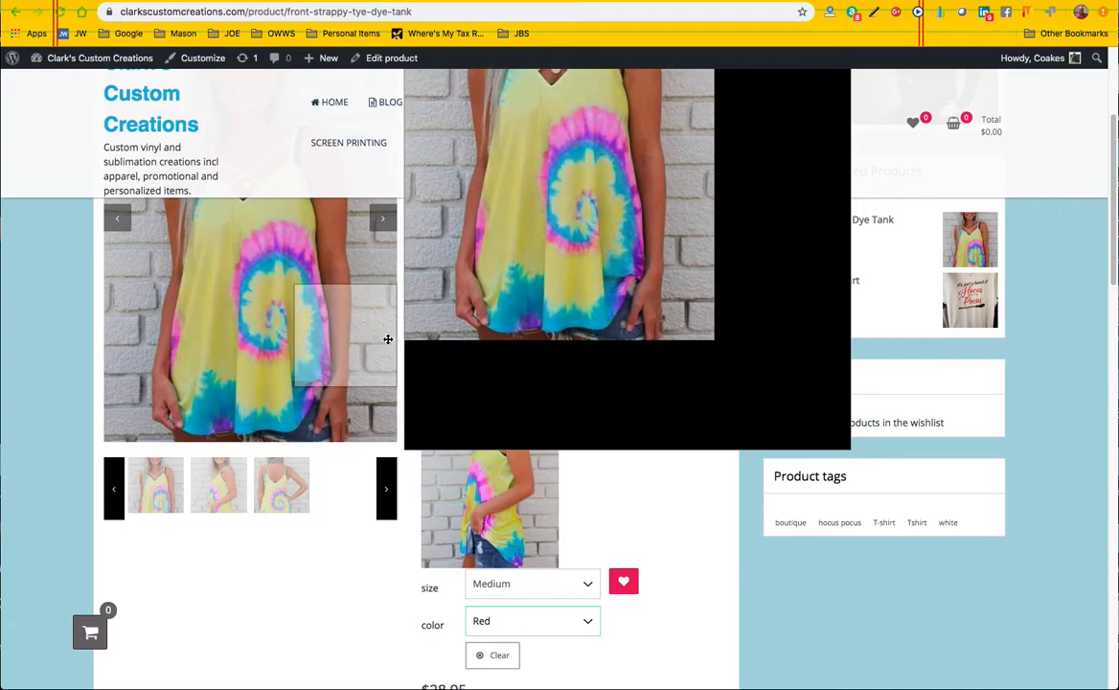
scroll(427, 440, "down", 2)
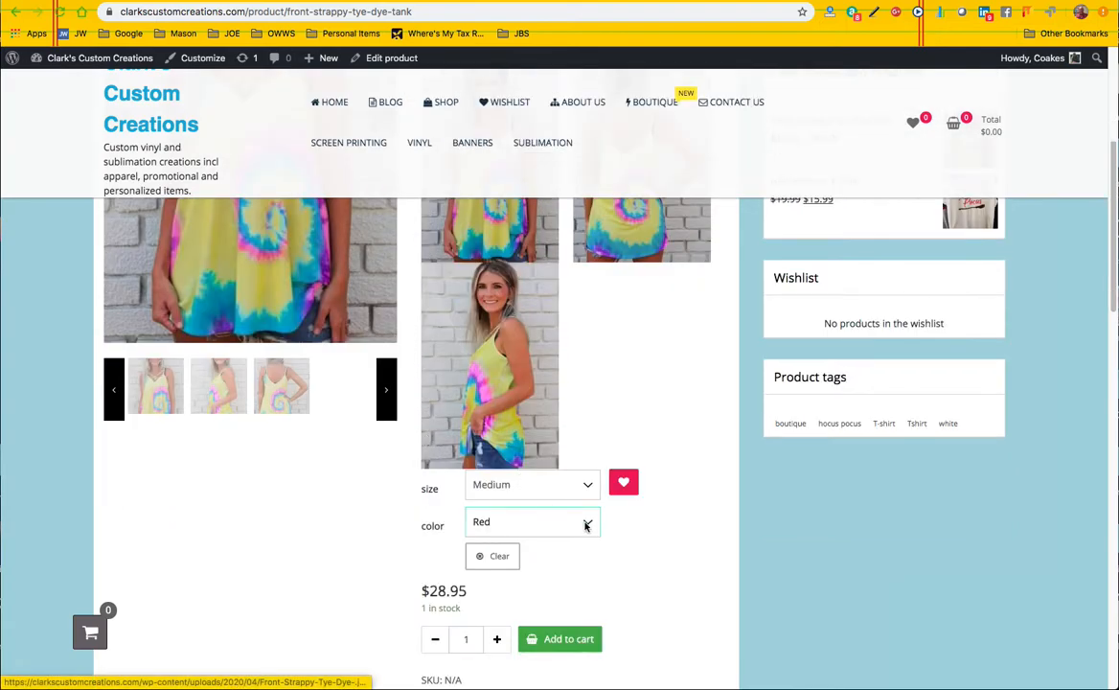
- Examine the size options offered with Red chosen, clearing the size, reselecting Medium, and clearing it again
scroll(586, 526, "down", 1)
left_click(580, 452)
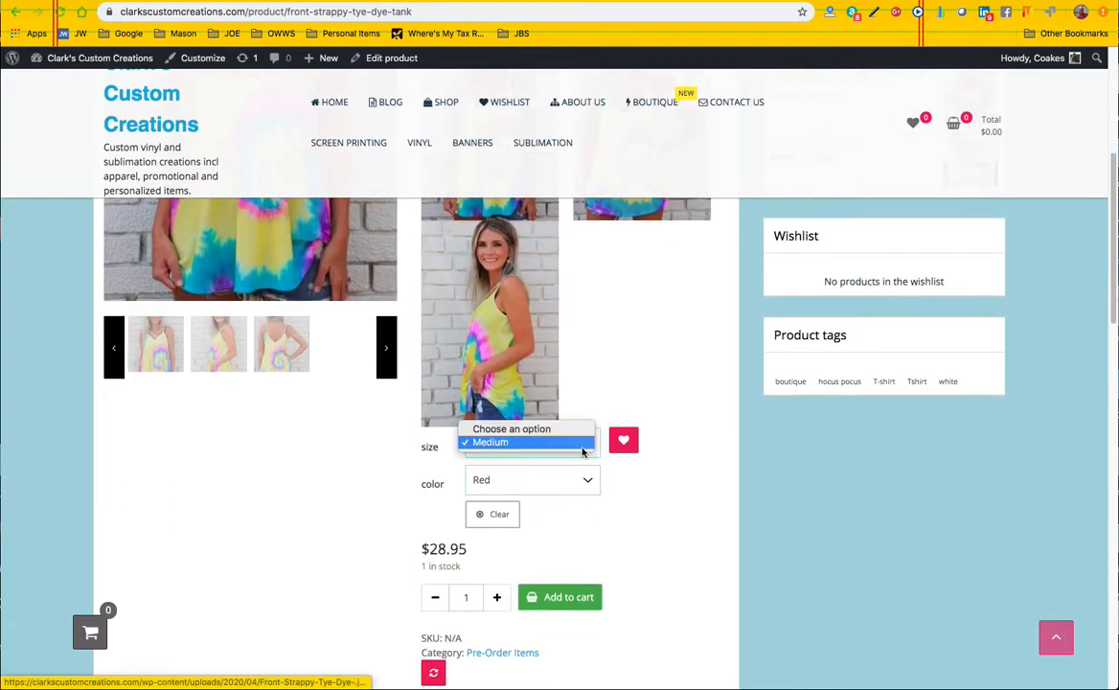
left_click(581, 429)
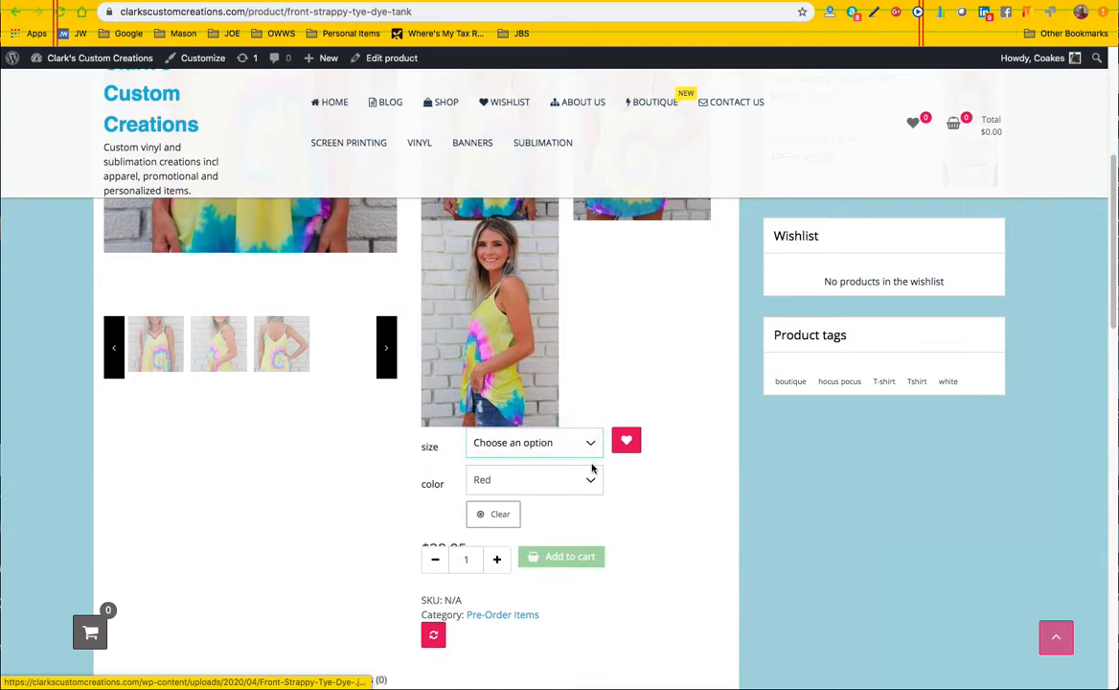
left_click(590, 442)
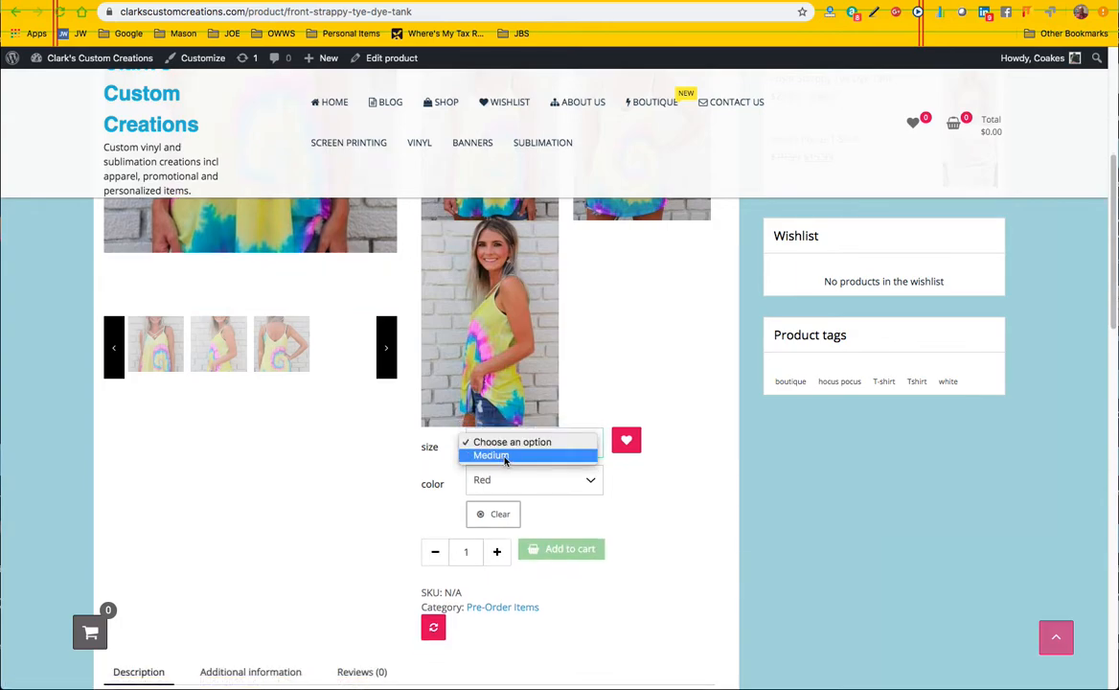
left_click(504, 456)
left_click(575, 445)
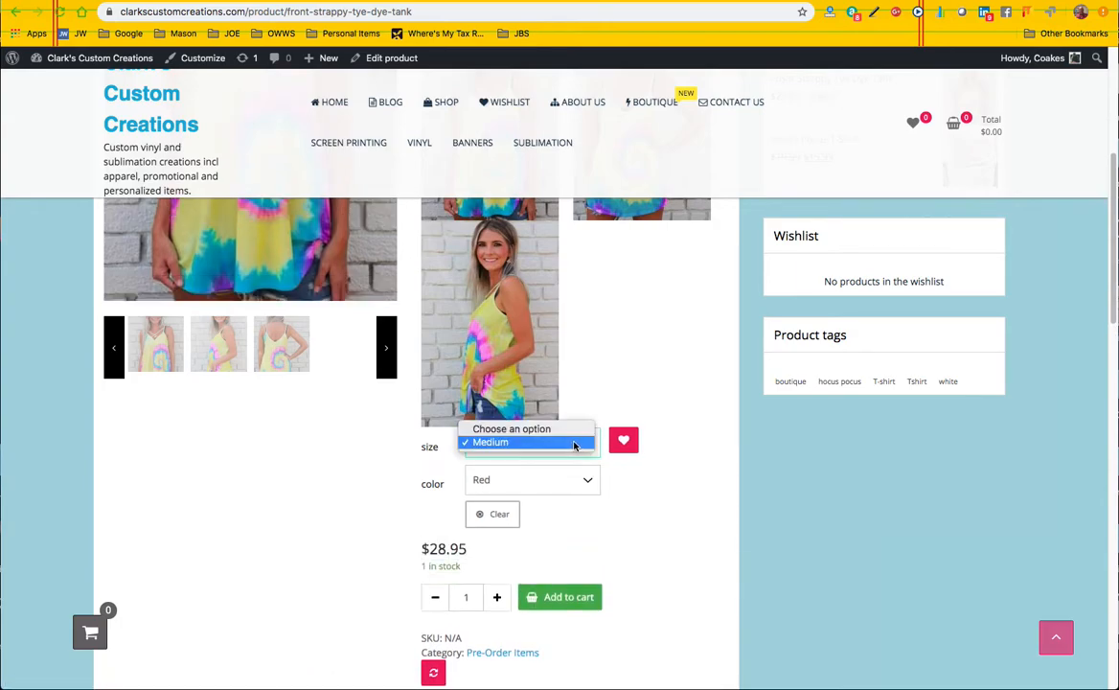
left_click(553, 429)
scroll(589, 459, "down", 1)
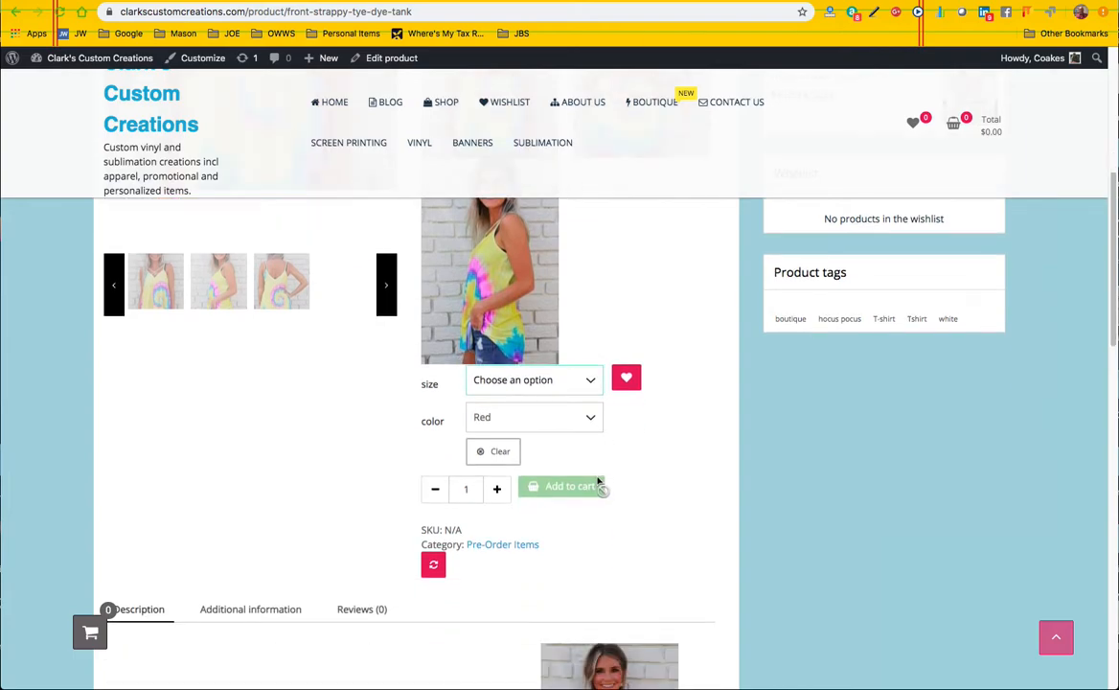
scroll(596, 477, "up", 5)
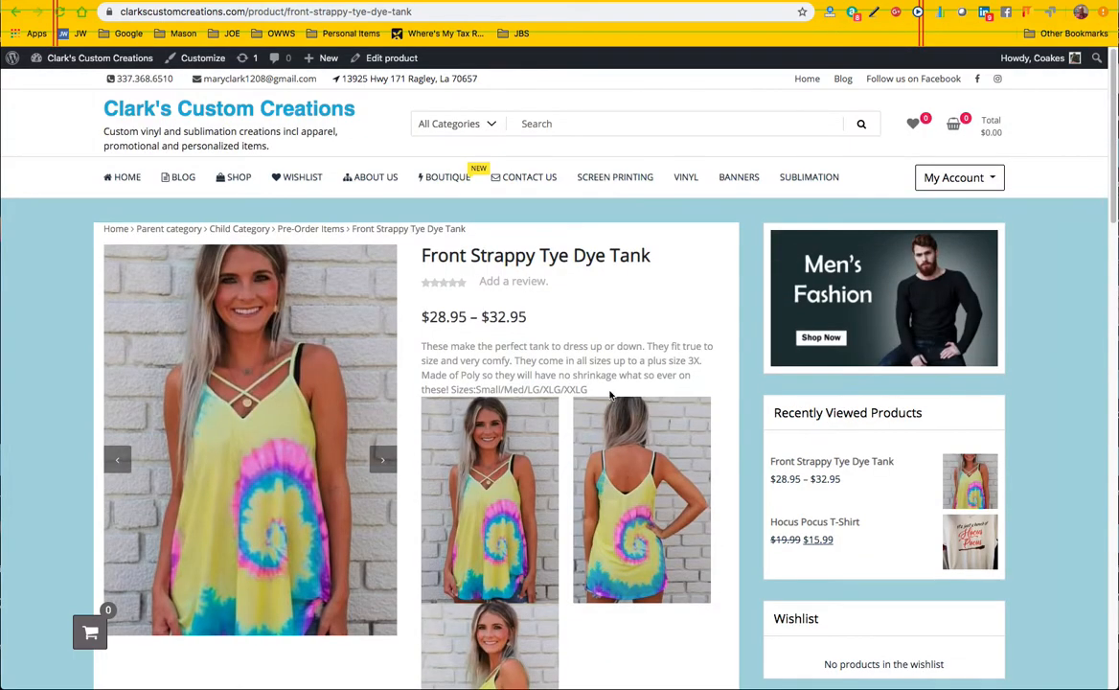
- Return to editing the Front Strappy Tye Dye Tank and open its variations
left_click(383, 58)
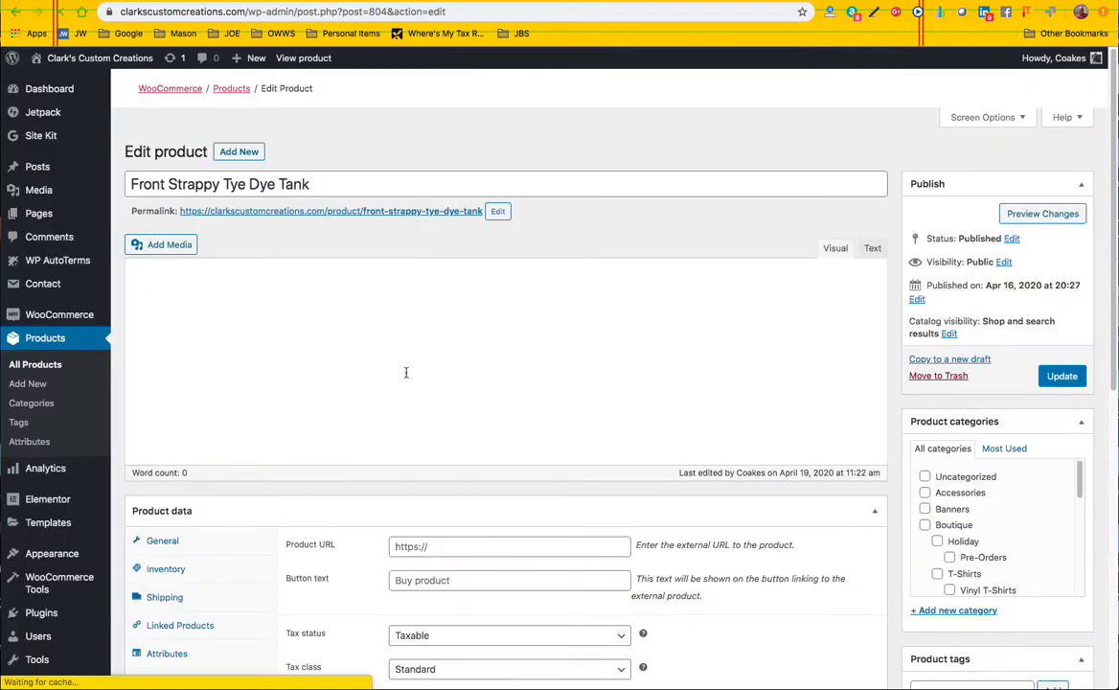
scroll(348, 537, "down", 1)
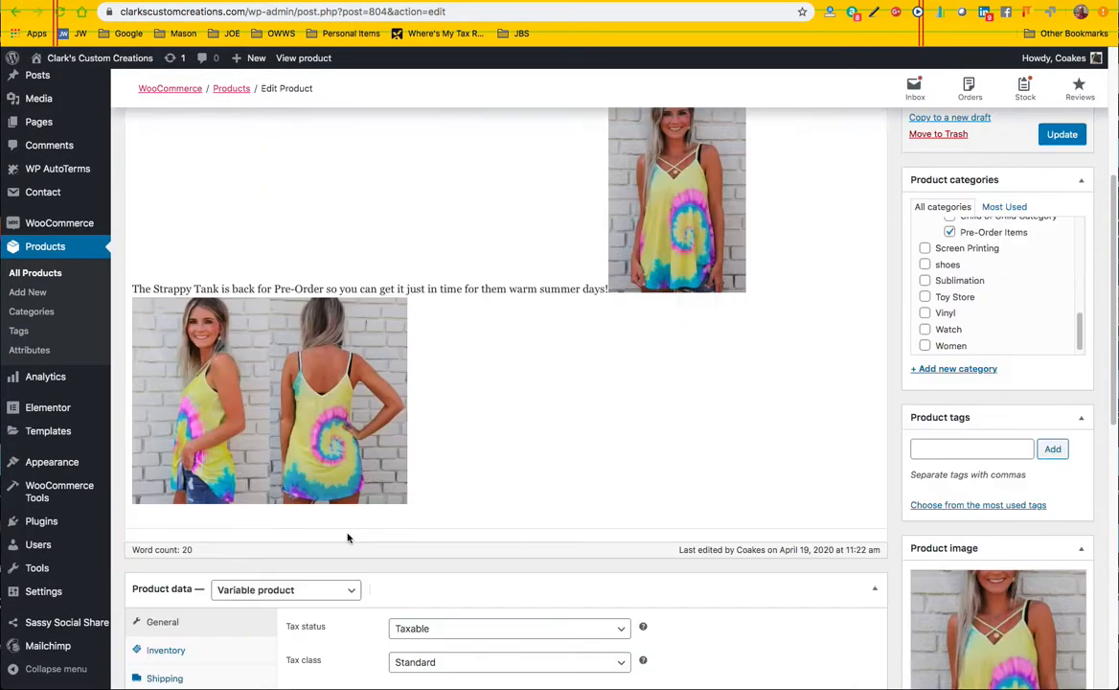
scroll(347, 537, "down", 2)
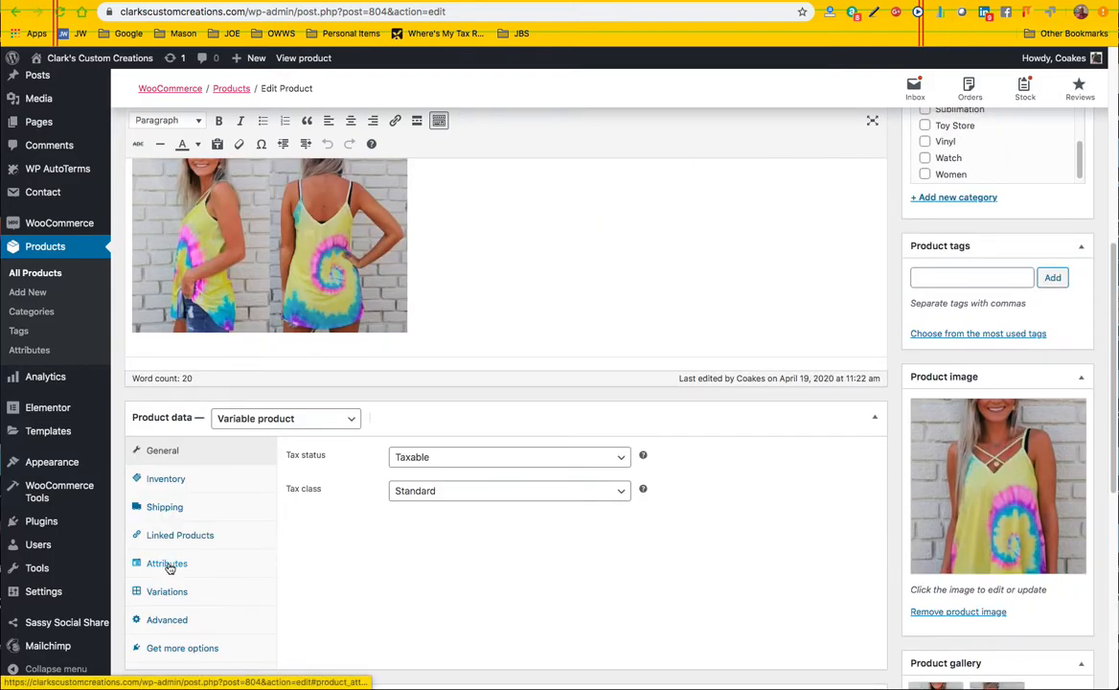
left_click(158, 591)
scroll(359, 546, "down", 1)
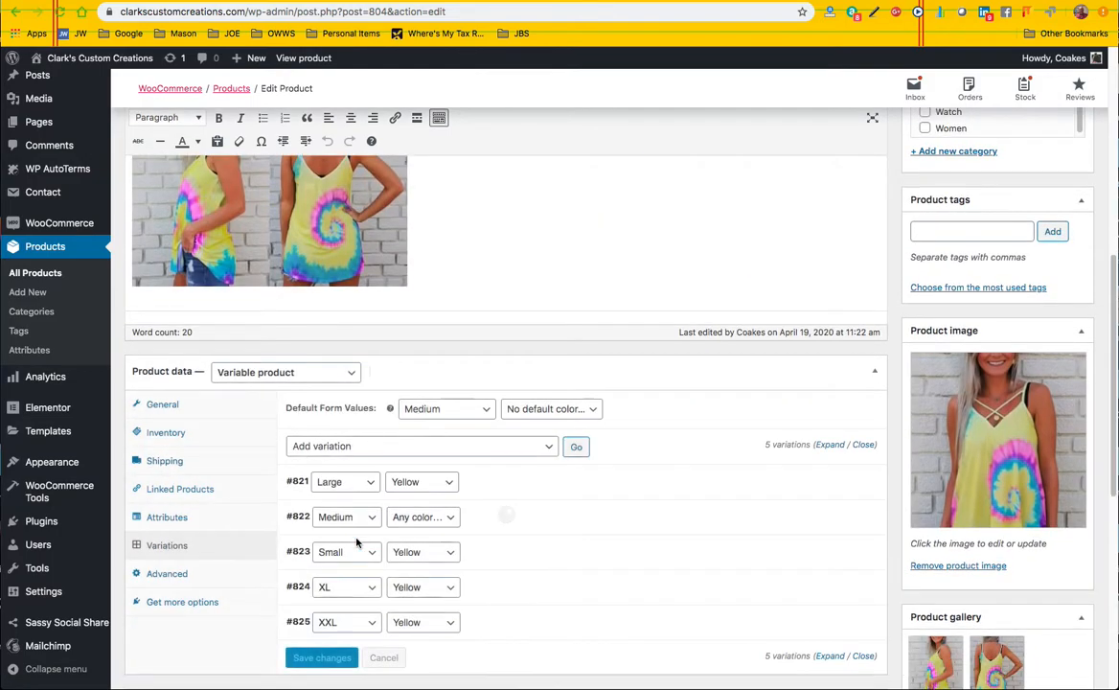
scroll(356, 543, "down", 1)
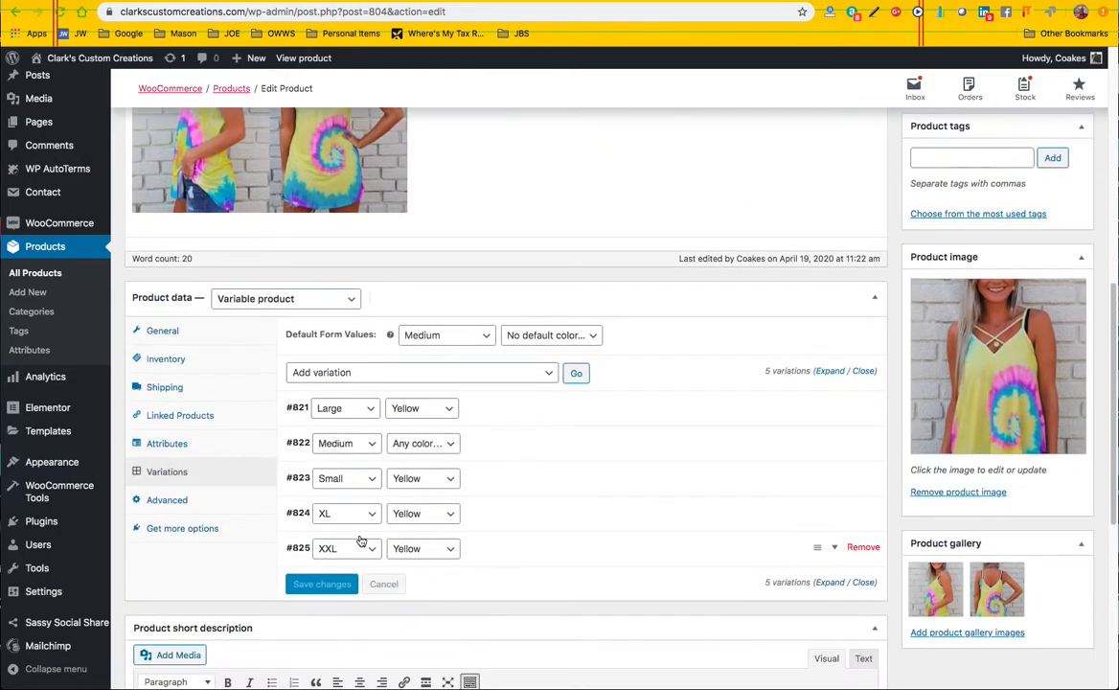
- Set the default size to No default size, then save the variations and update the product
left_click(482, 338)
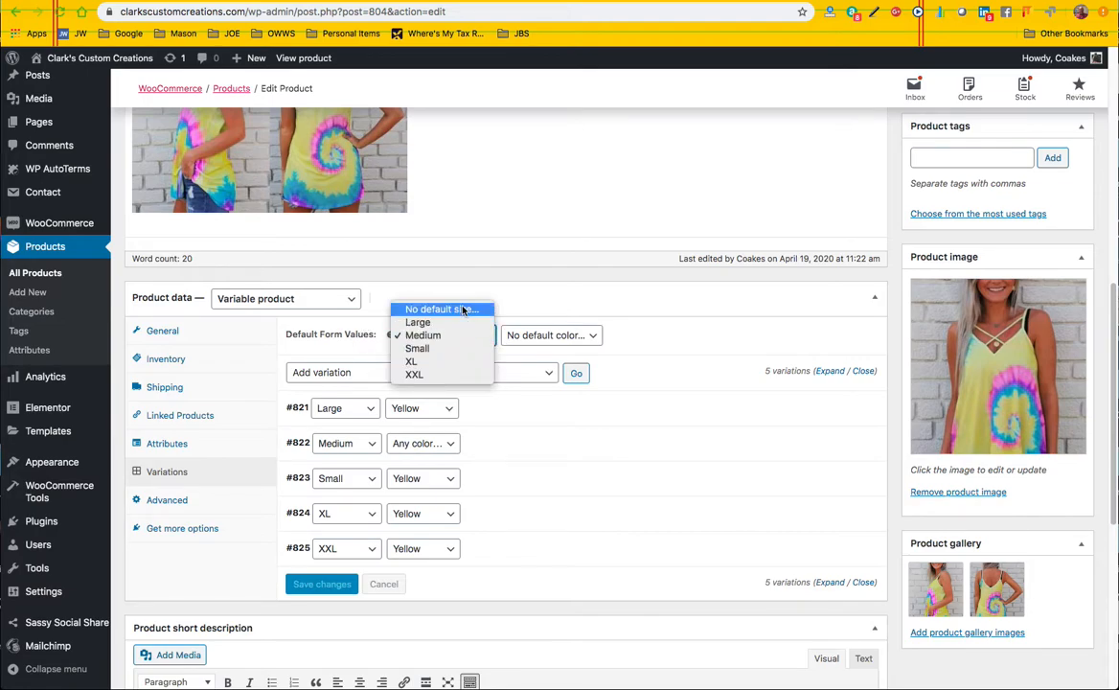
left_click(464, 310)
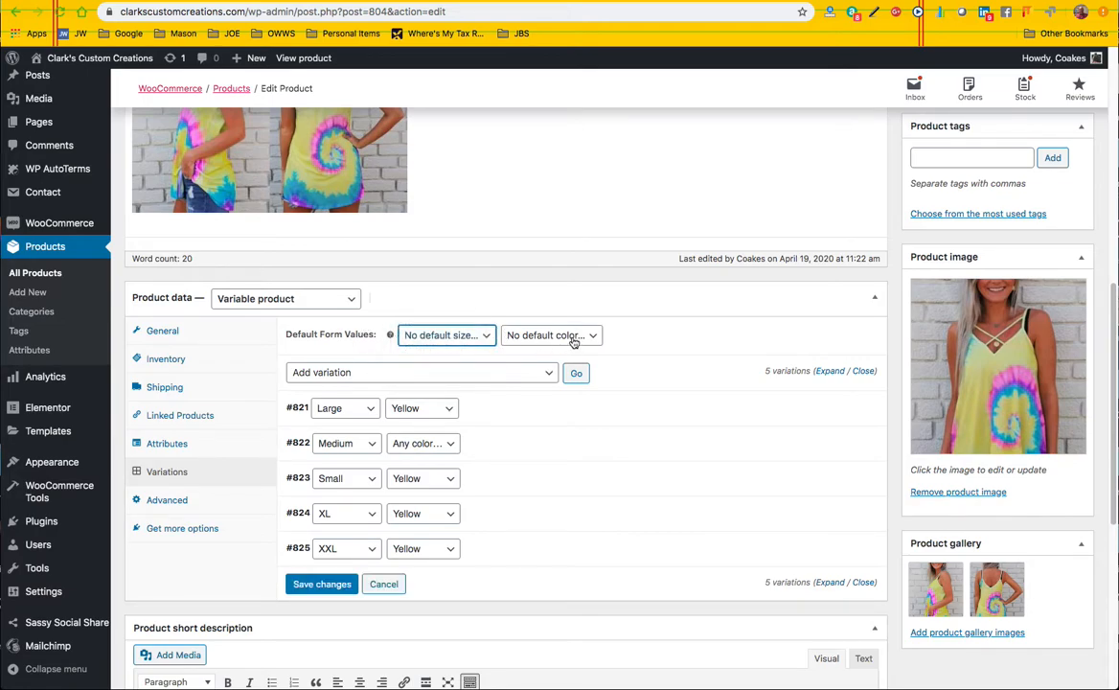
left_click(662, 345)
left_click(320, 584)
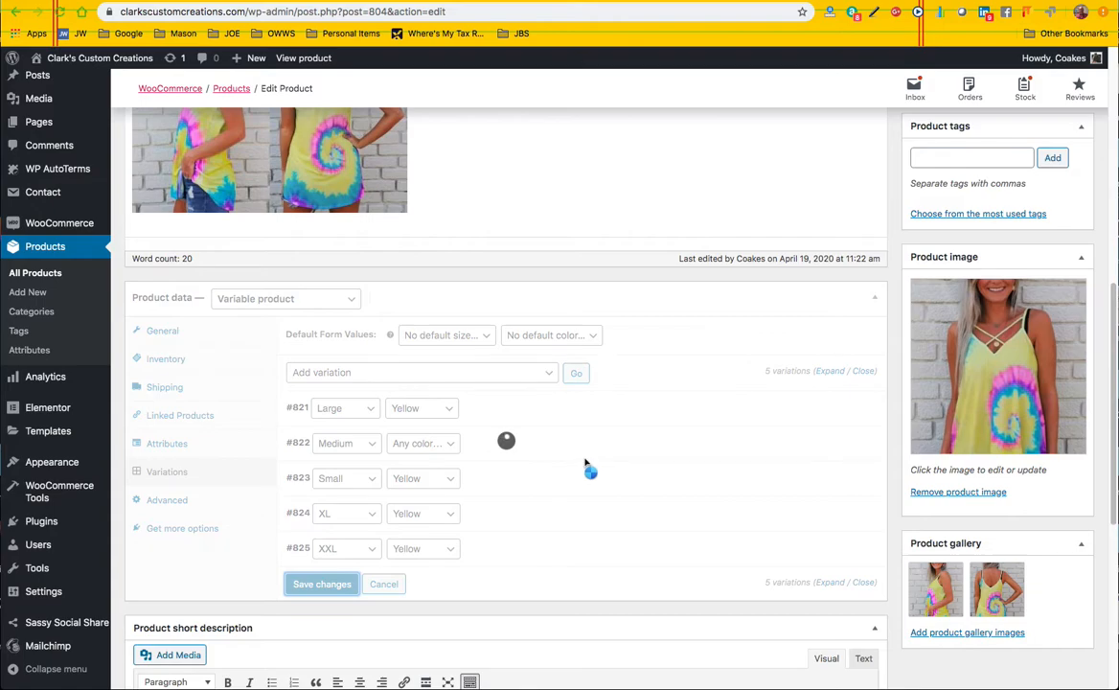
scroll(886, 280, "up", 4)
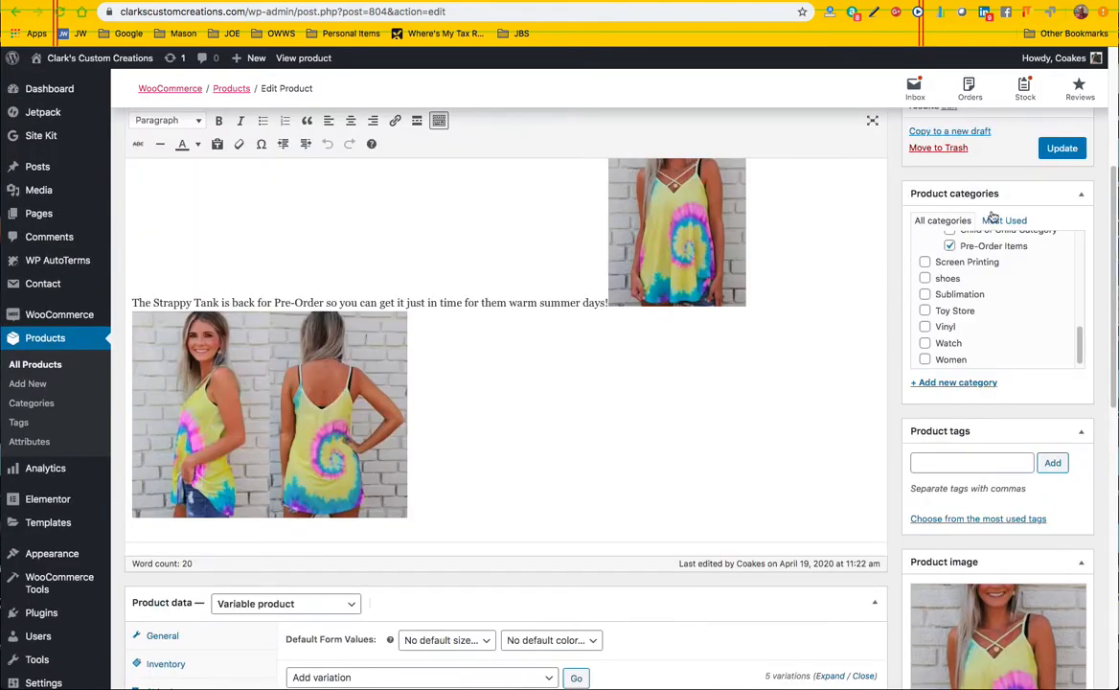
left_click(1057, 149)
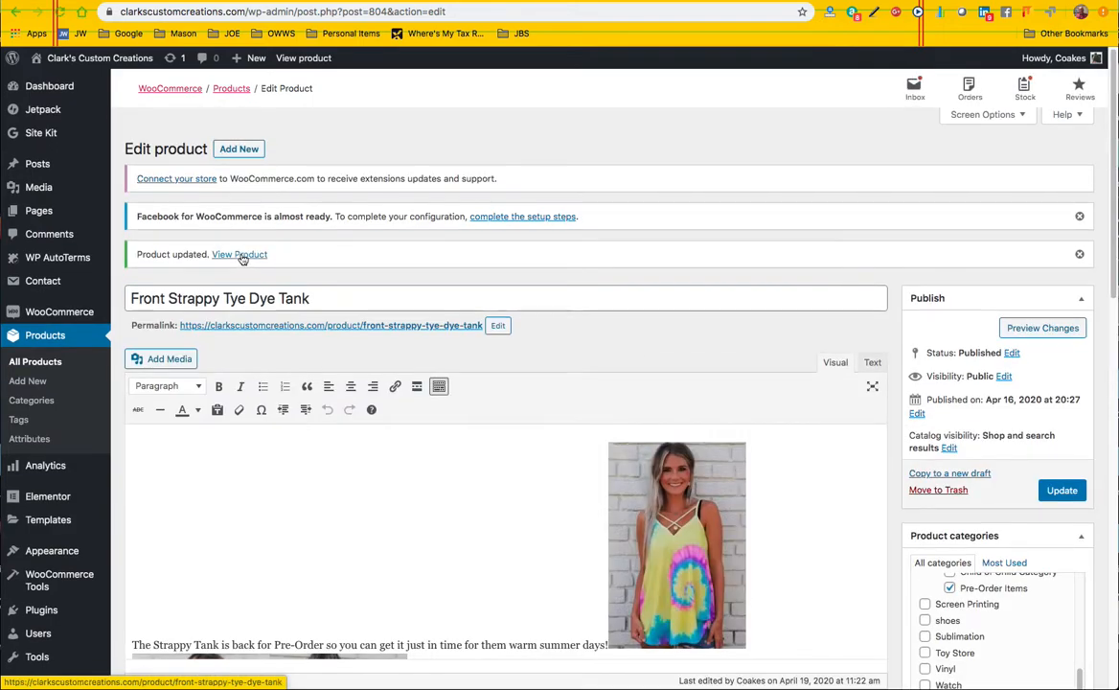
- View the updated product on the store page, choose size Medium, and examine its color options
left_click(241, 257)
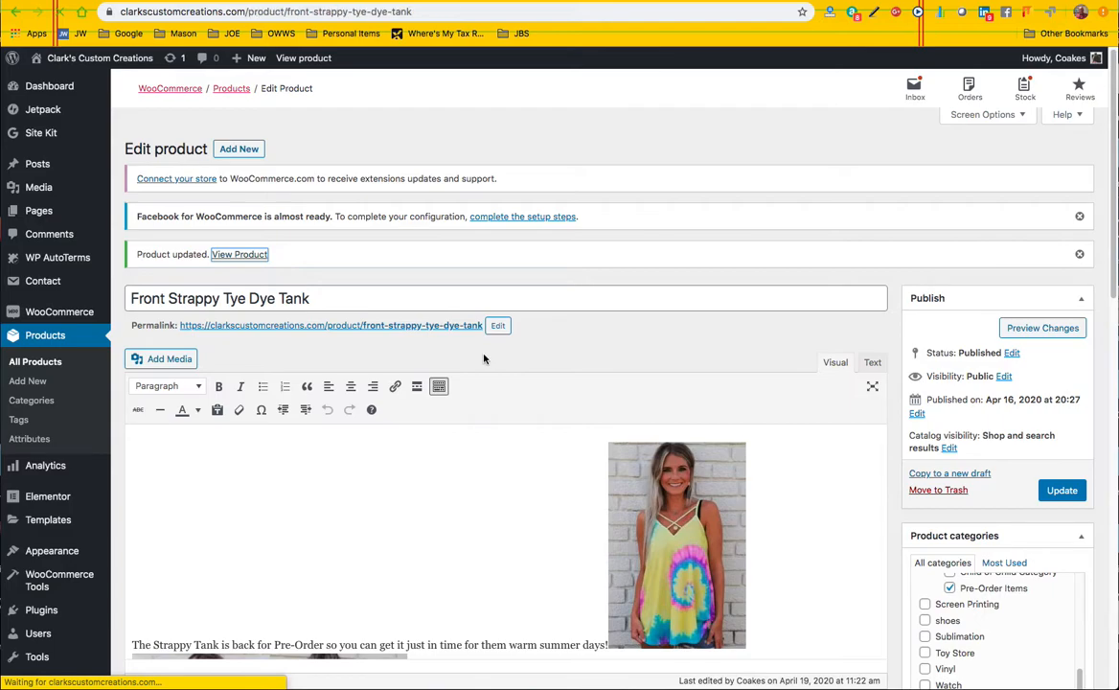
scroll(516, 372, "down", 5)
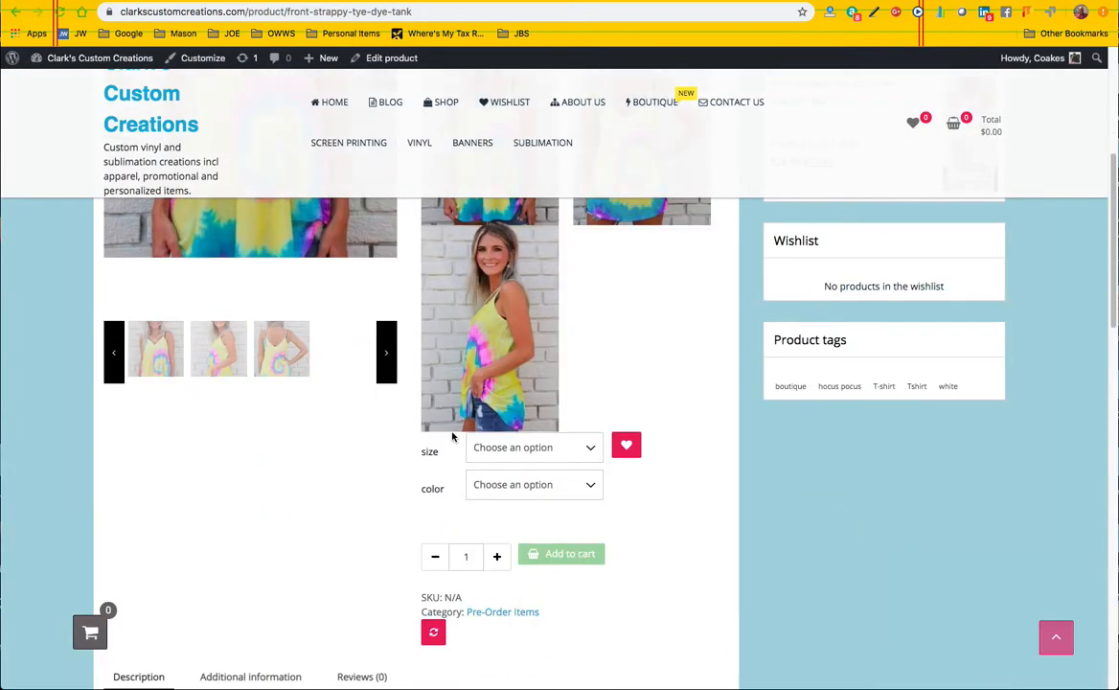
left_click(592, 450)
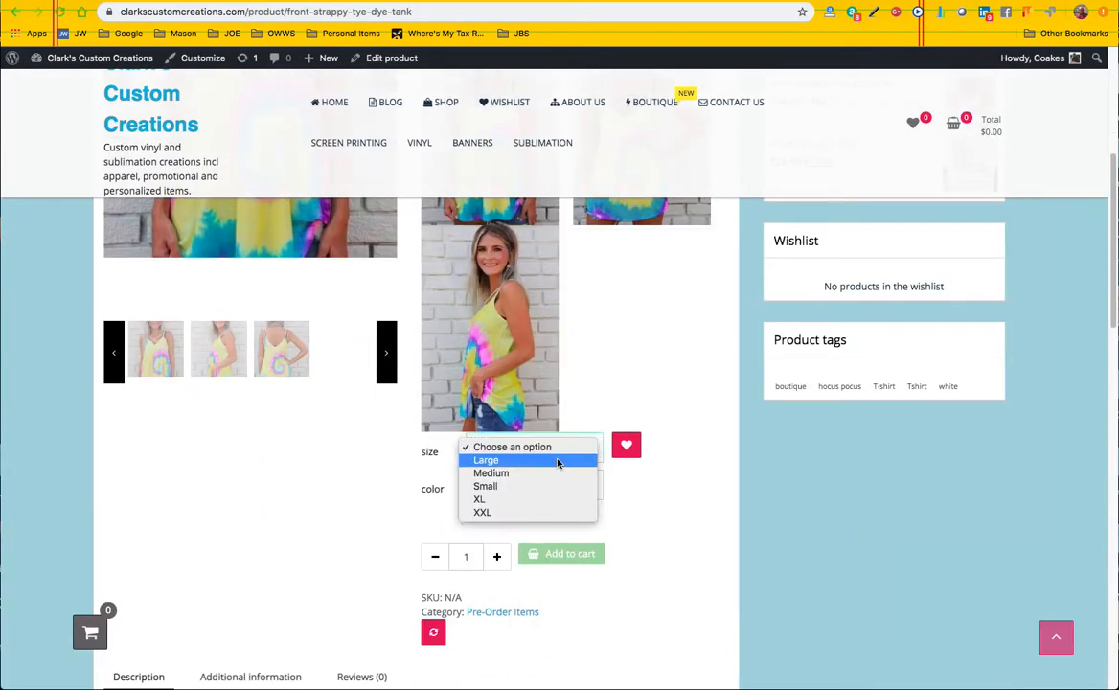
left_click(557, 473)
left_click(569, 487)
- Choose the Large and Small sizes in turn, examine the color options of each, and review the product page
left_click(564, 447)
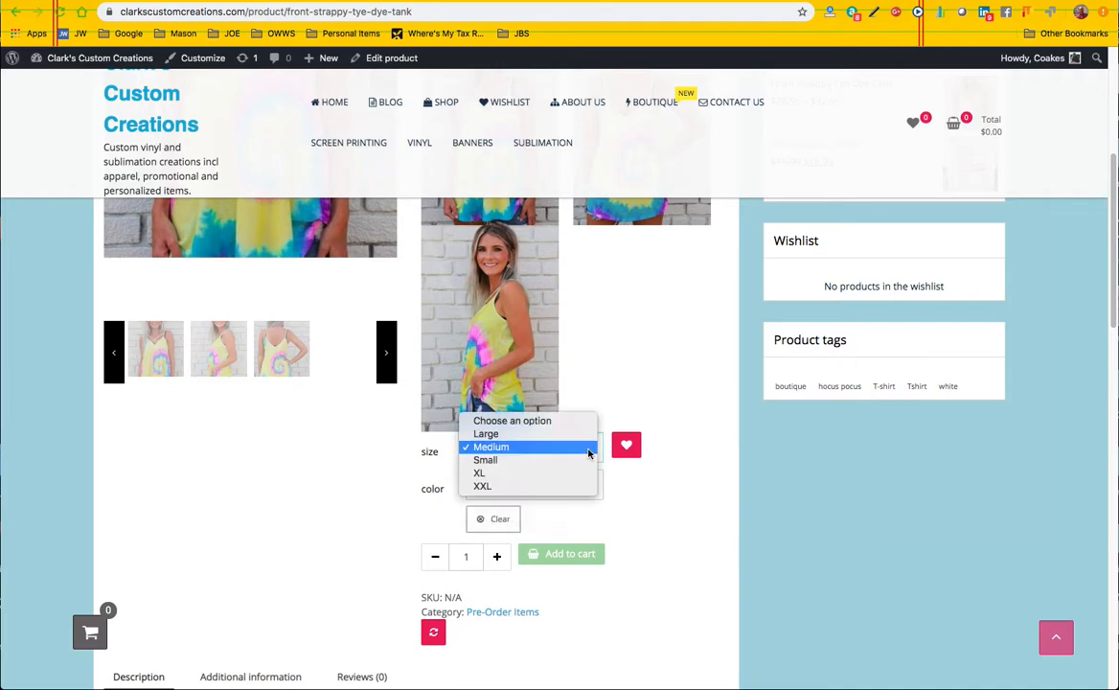
left_click(564, 432)
left_click(560, 486)
left_click(586, 455)
left_click(578, 456)
left_click(592, 474)
left_click(572, 494)
left_click(586, 446)
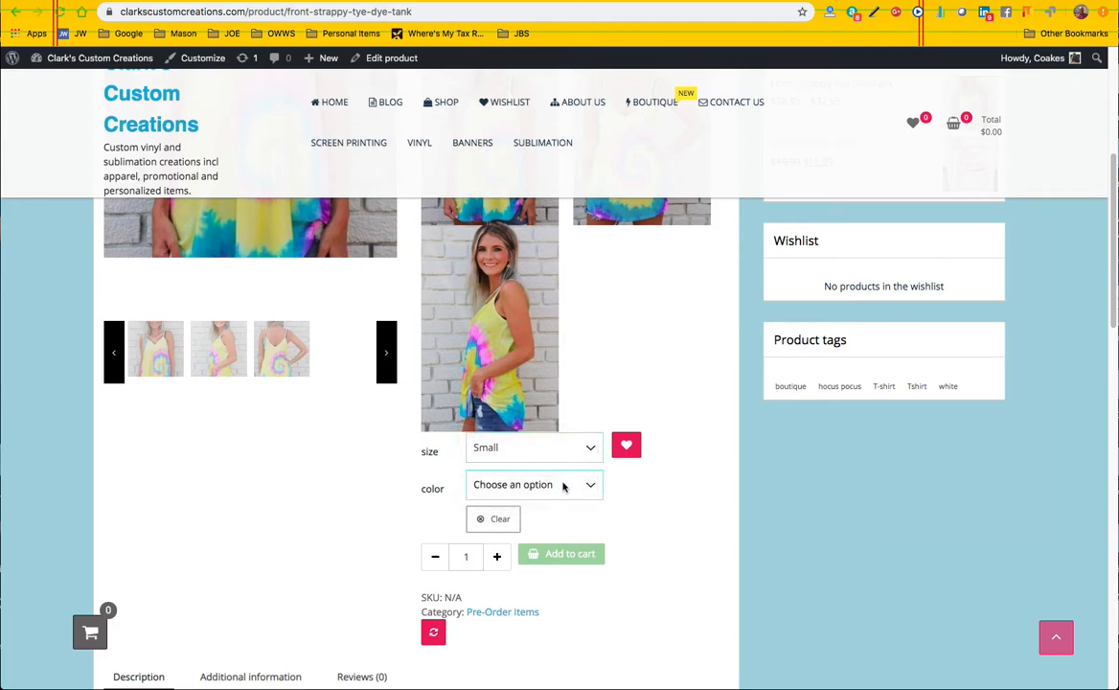
scroll(574, 479, "down", 1)
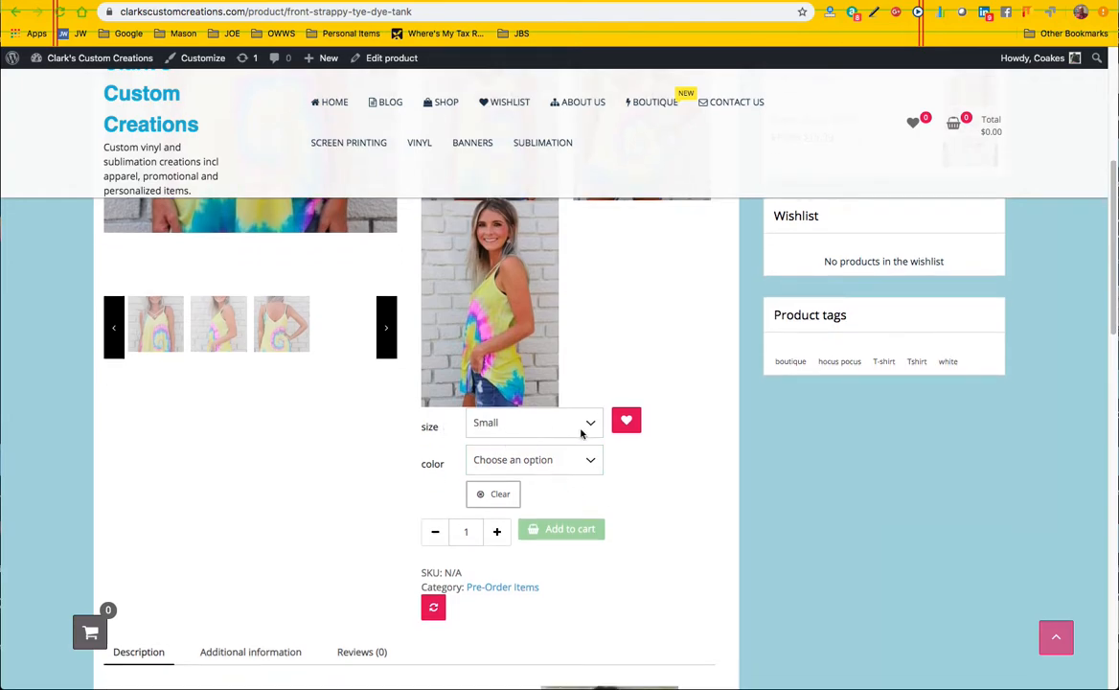
scroll(537, 422, "down", 1)
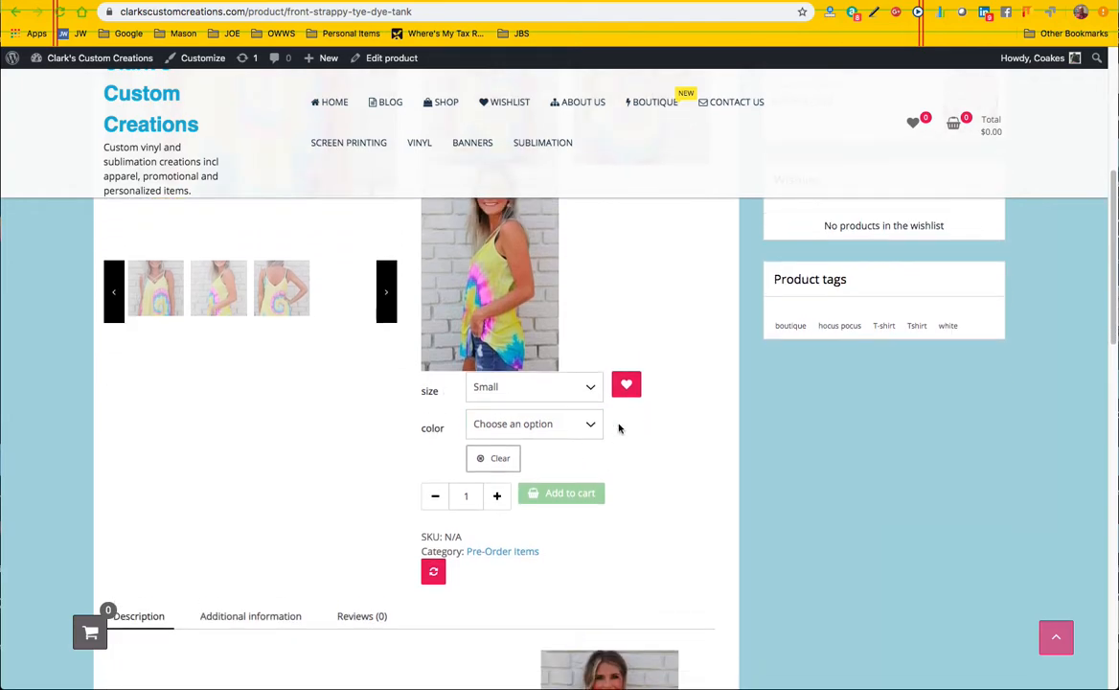
scroll(619, 428, "up", 5)
scroll(619, 436, "up", 1)
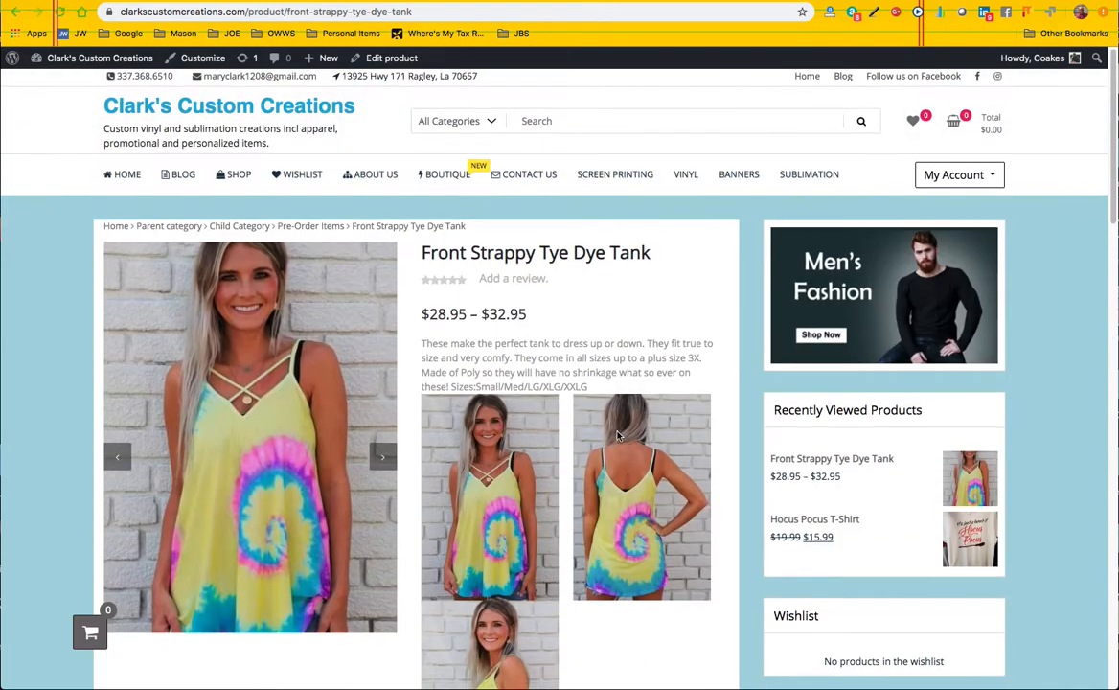
- Choose size XL on the product page and examine its size and color selections
scroll(575, 450, "down", 4)
left_click(554, 471)
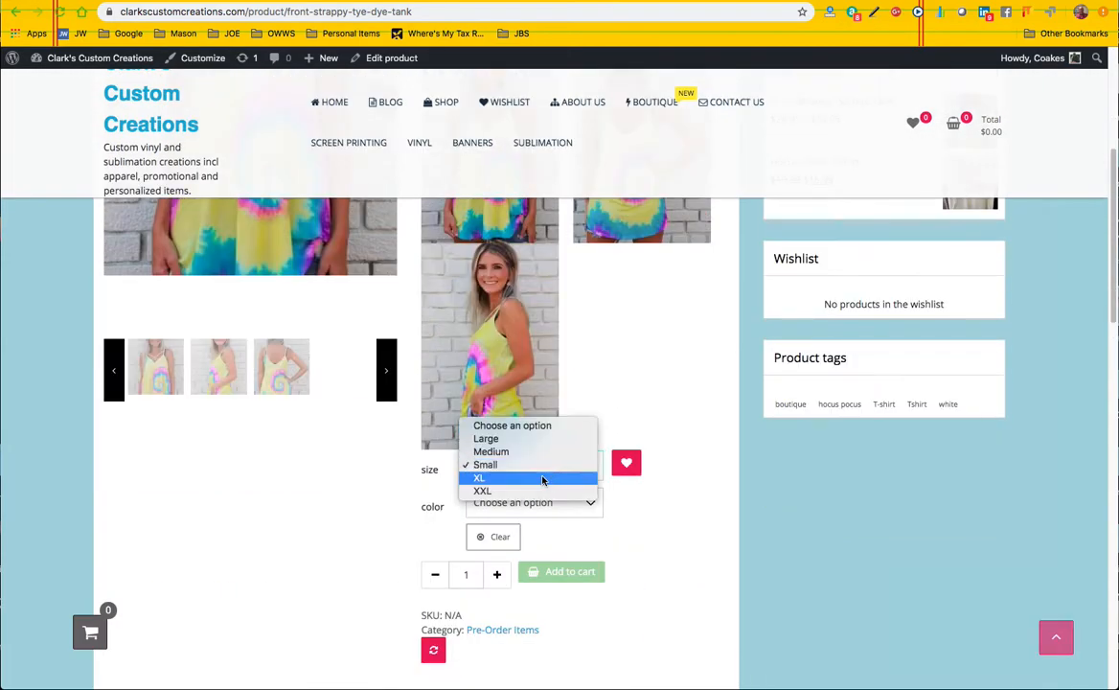
left_click(508, 477)
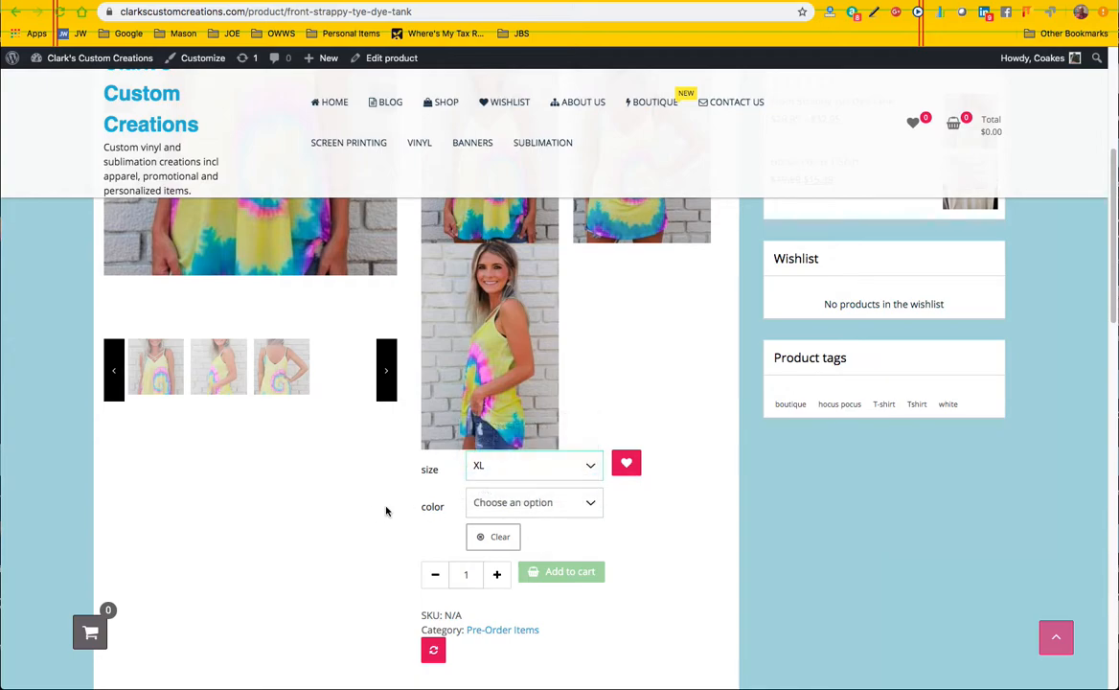
scroll(384, 509, "down", 1)
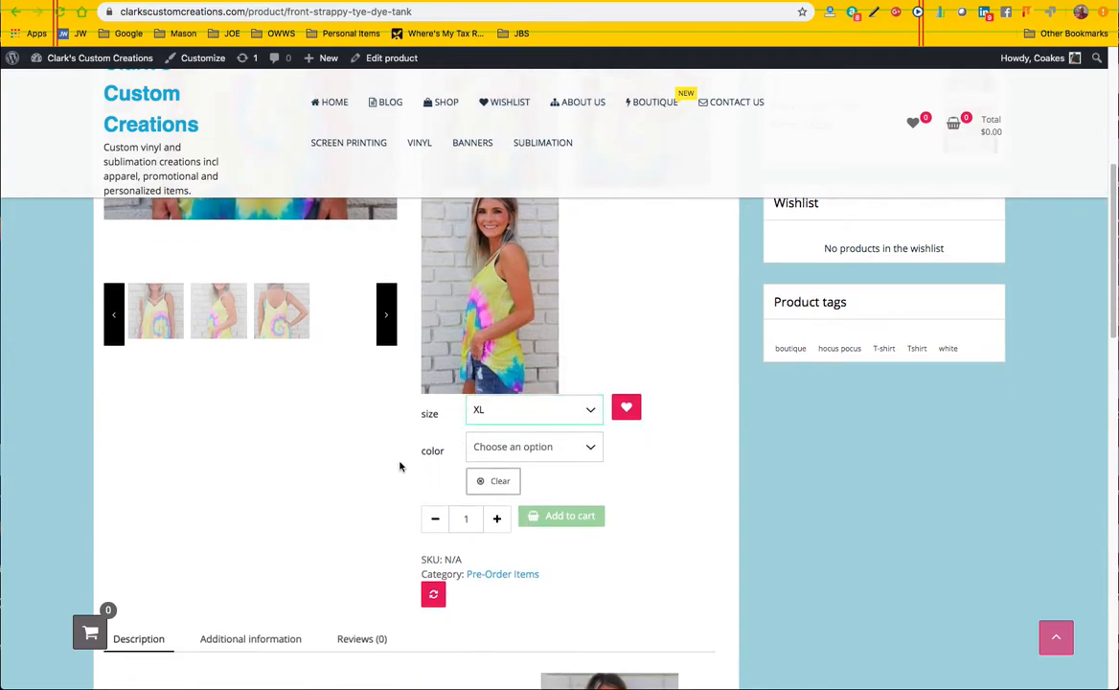
scroll(392, 452, "up", 1)
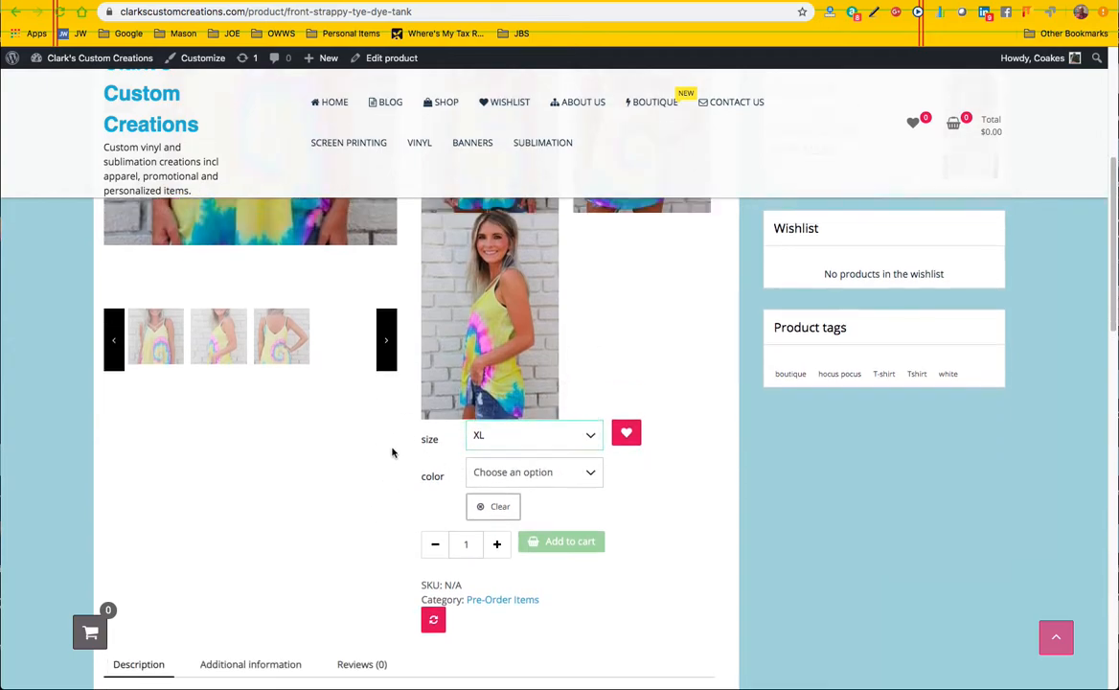
scroll(392, 452, "up", 5)
- Reopen the Front Strappy Tye Dye Tank for editing and display its list of variations
left_click(389, 59)
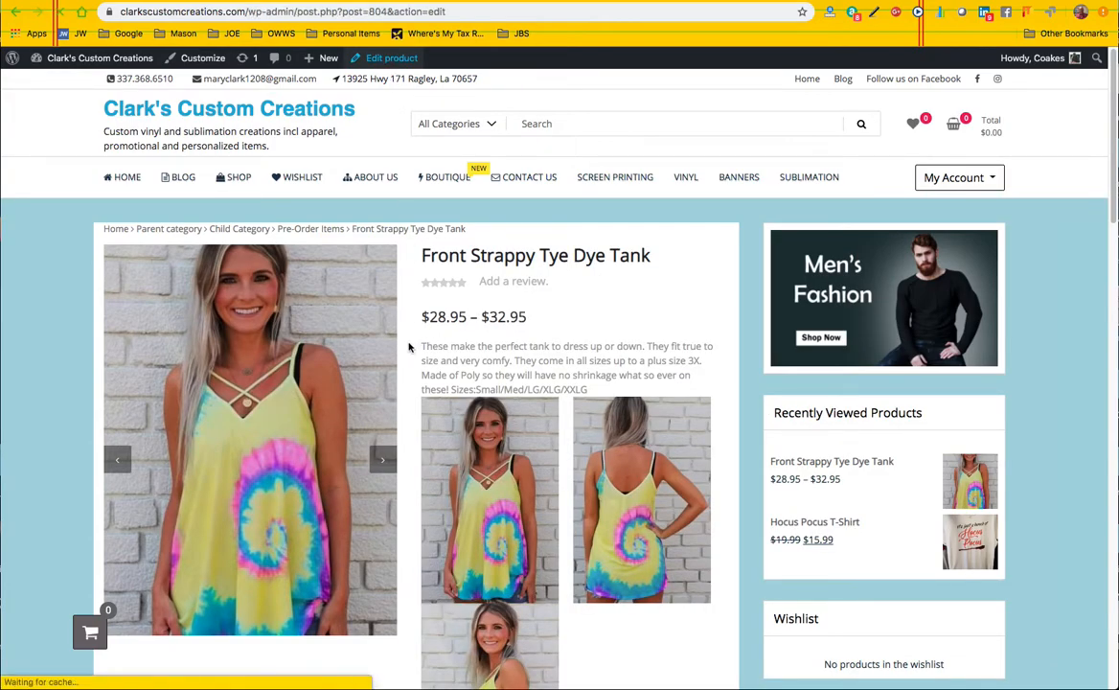
scroll(288, 497, "down", 5)
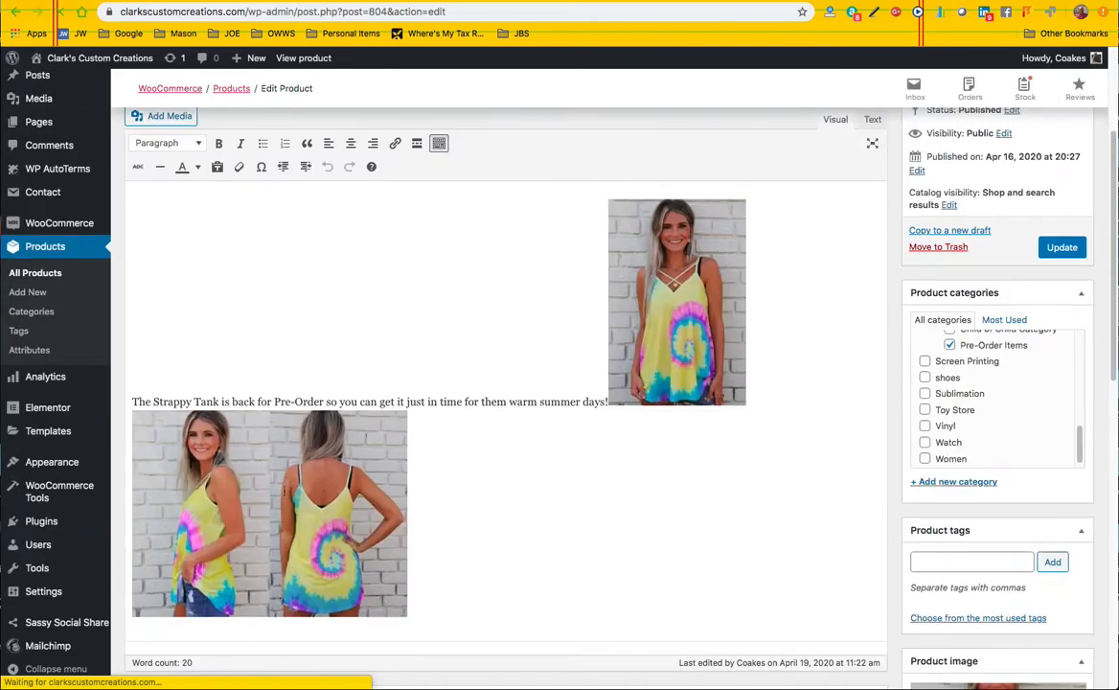
scroll(288, 450, "down", 6)
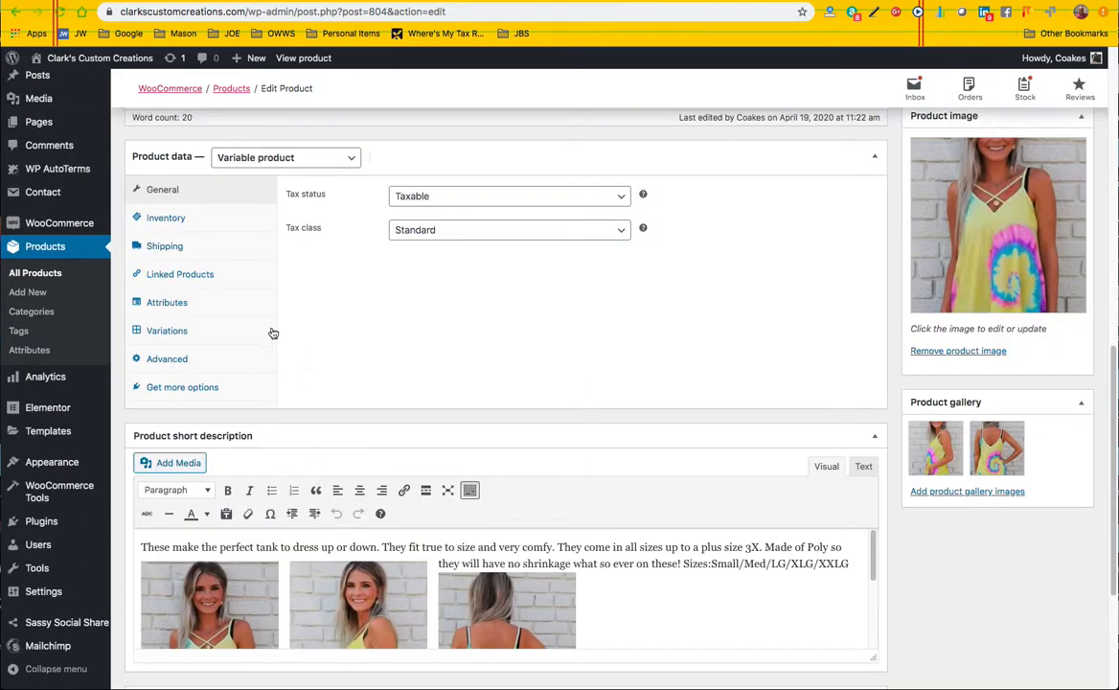
left_click(164, 331)
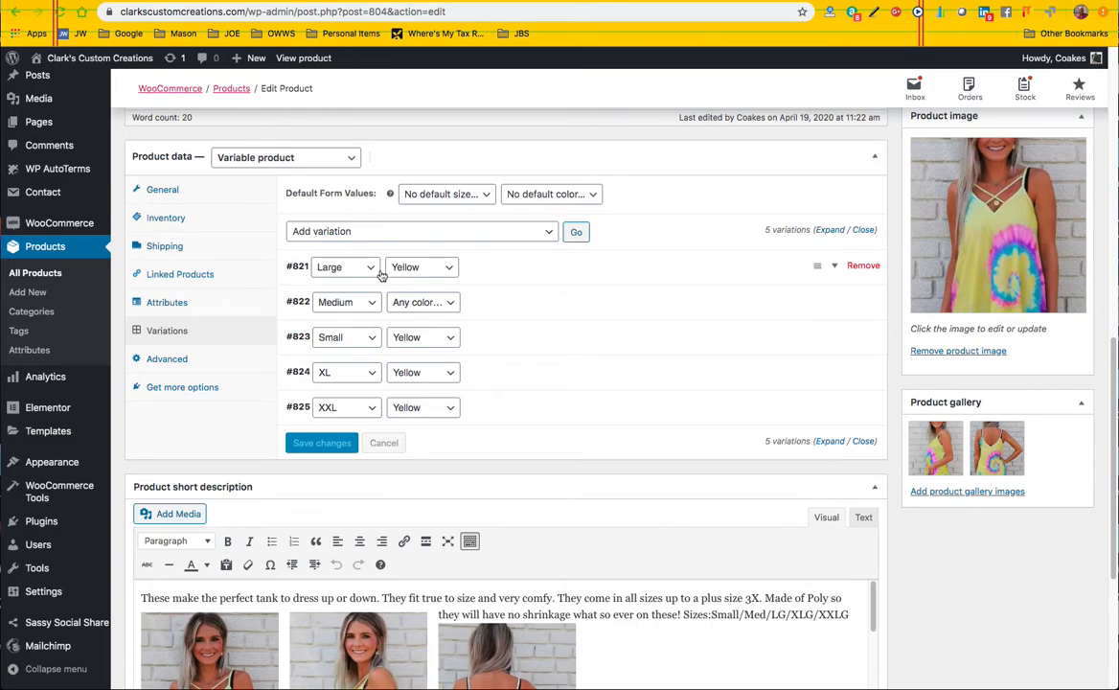
- Expand the Large and Medium variations and examine their price, weight and shipping settings
left_click(599, 257)
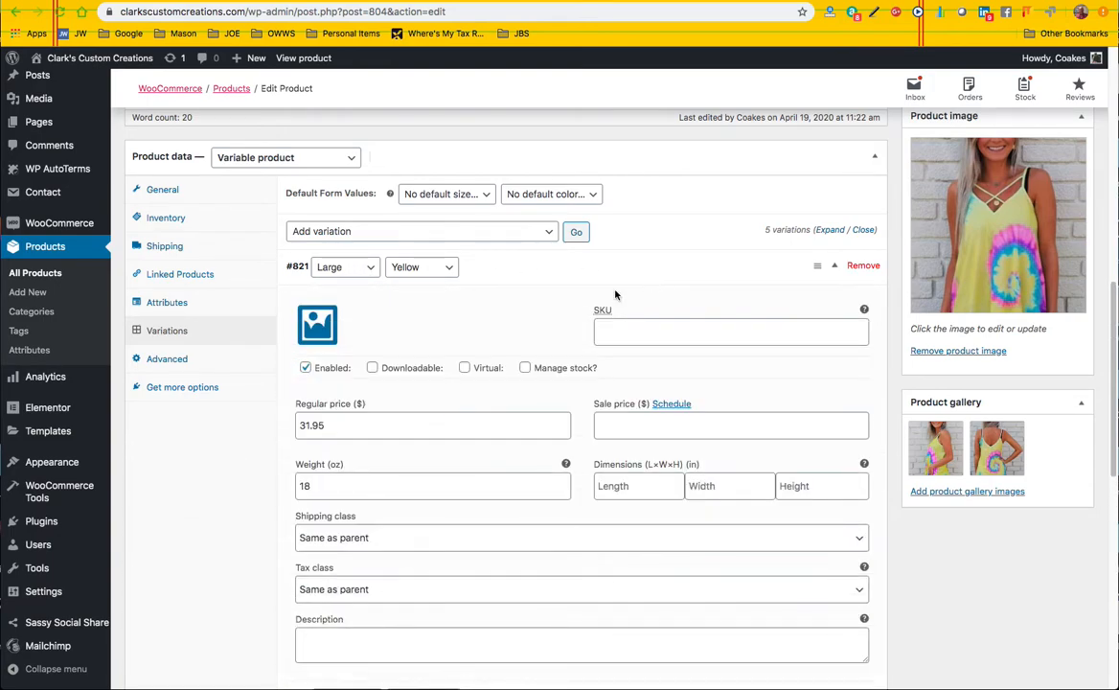
scroll(280, 409, "down", 3)
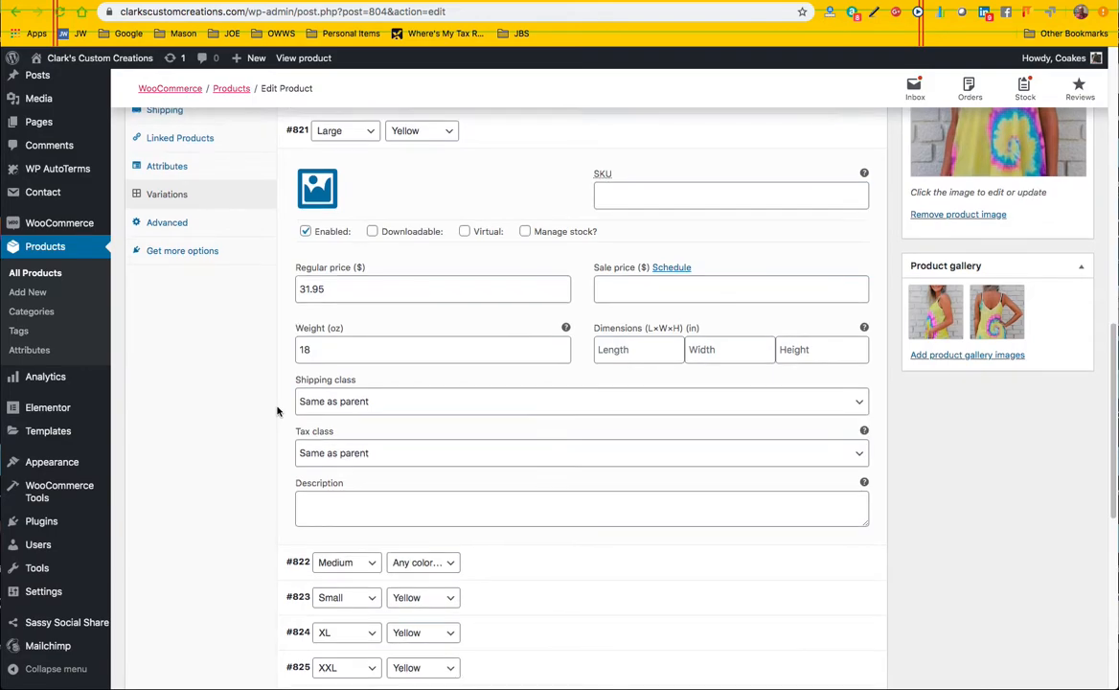
scroll(278, 411, "down", 3)
left_click(607, 412)
scroll(587, 409, "down", 1)
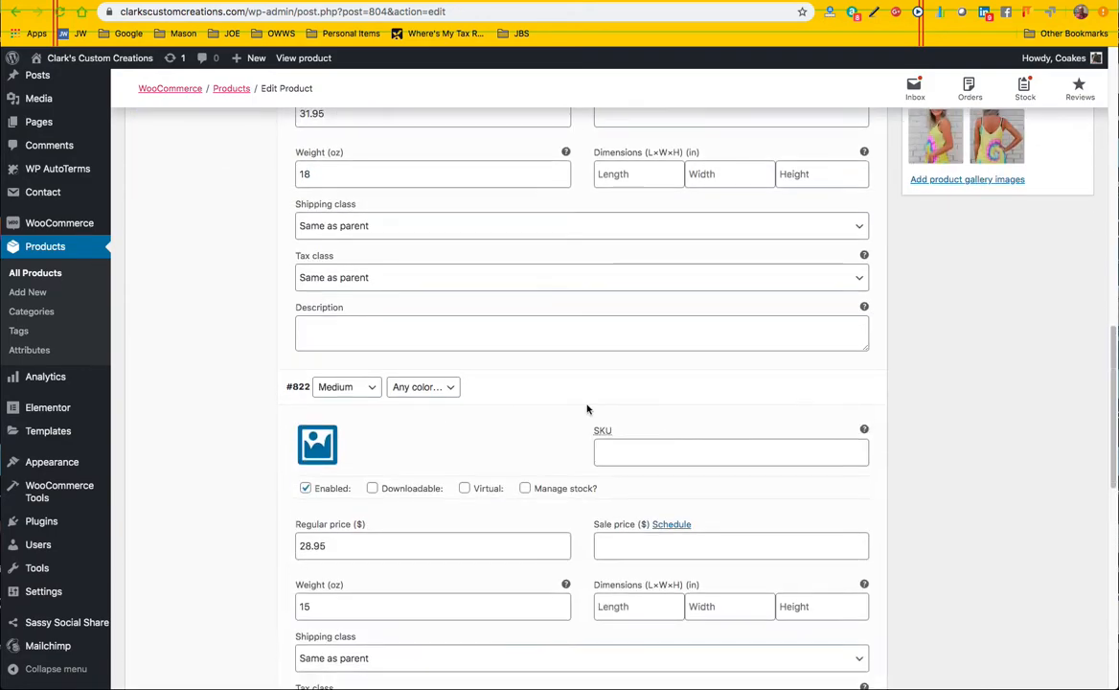
- Expand the Small and XL variations and examine their price, weight and shipping settings
scroll(587, 408, "down", 8)
left_click(591, 439)
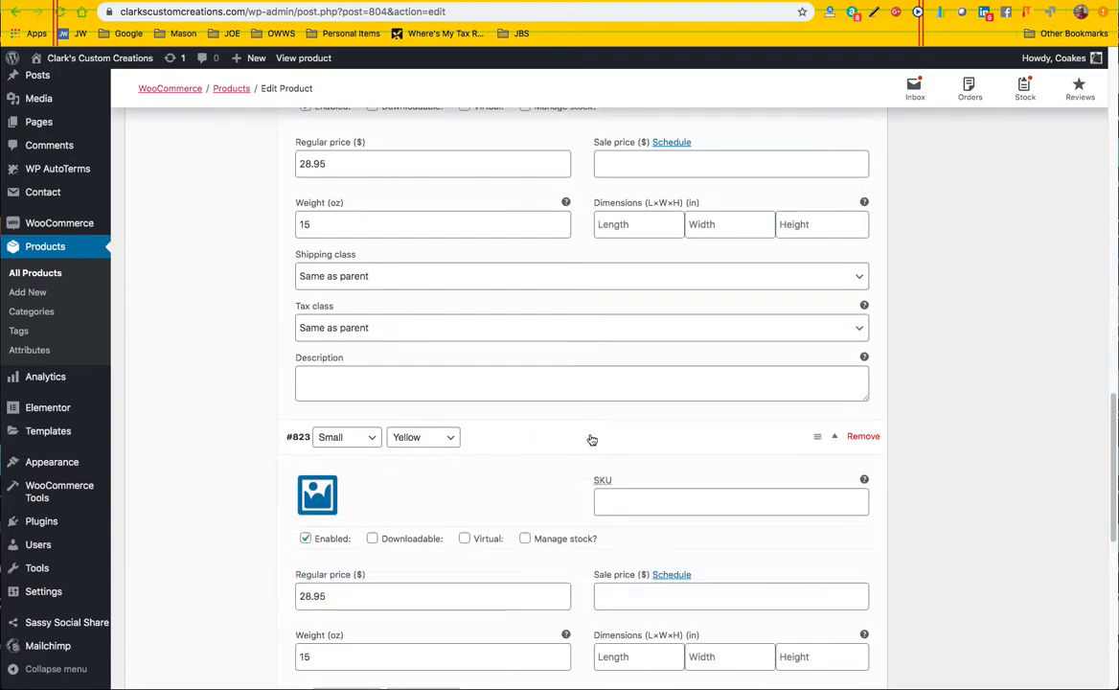
scroll(591, 439, "down", 7)
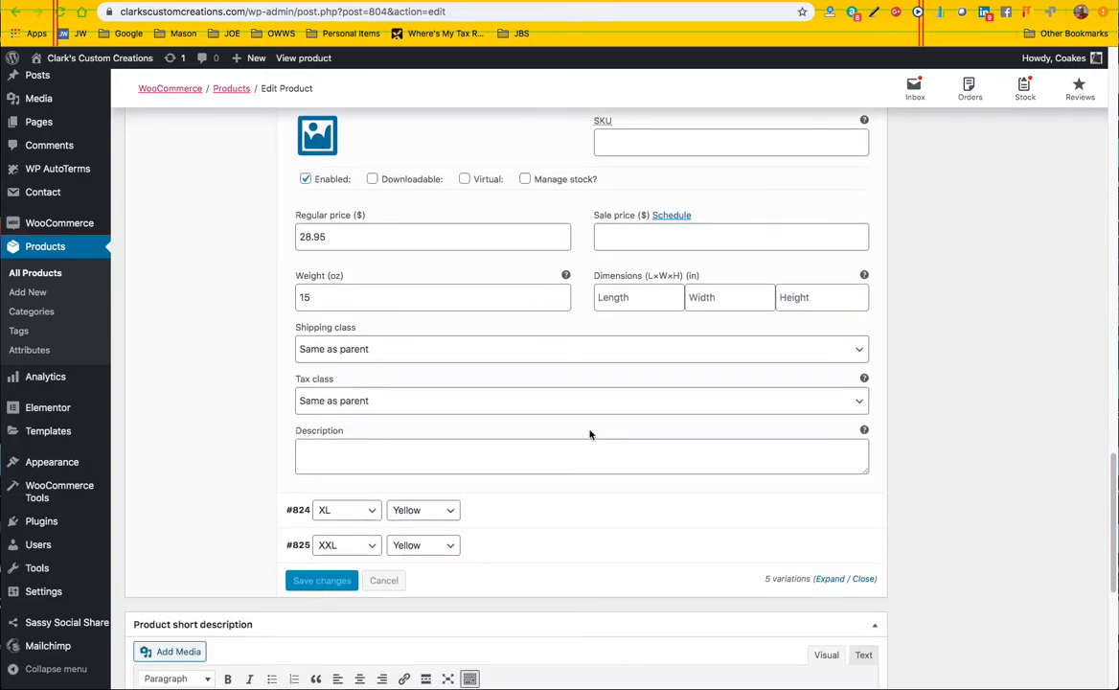
scroll(589, 434, "down", 2)
left_click(589, 442)
scroll(588, 439, "down", 5)
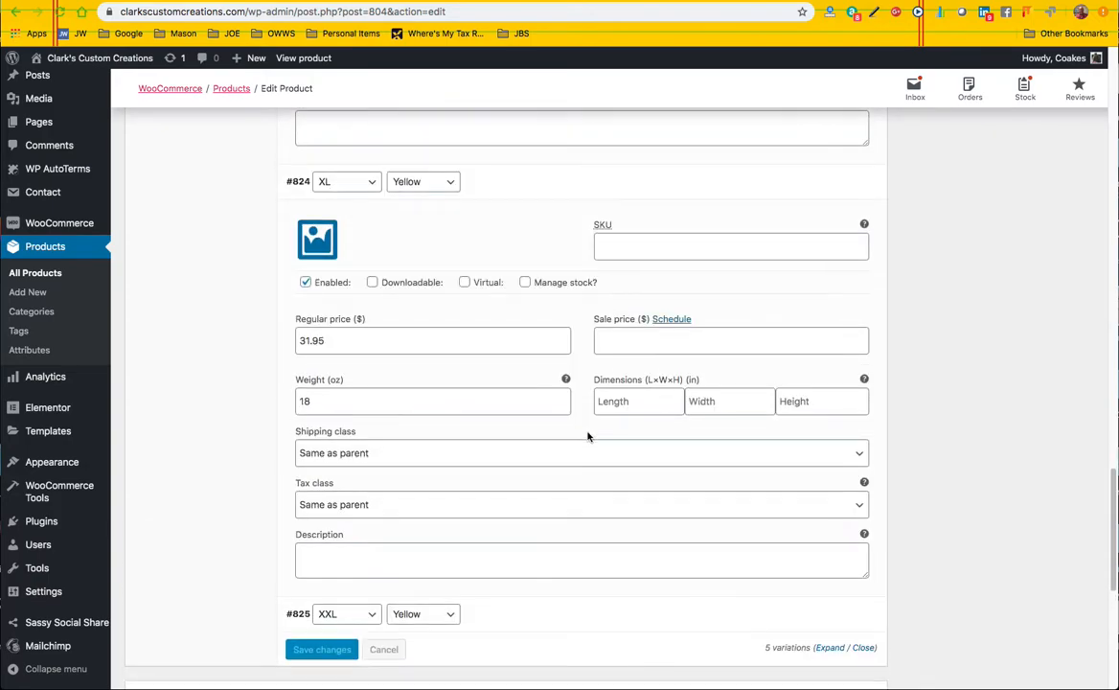
scroll(587, 437, "down", 3)
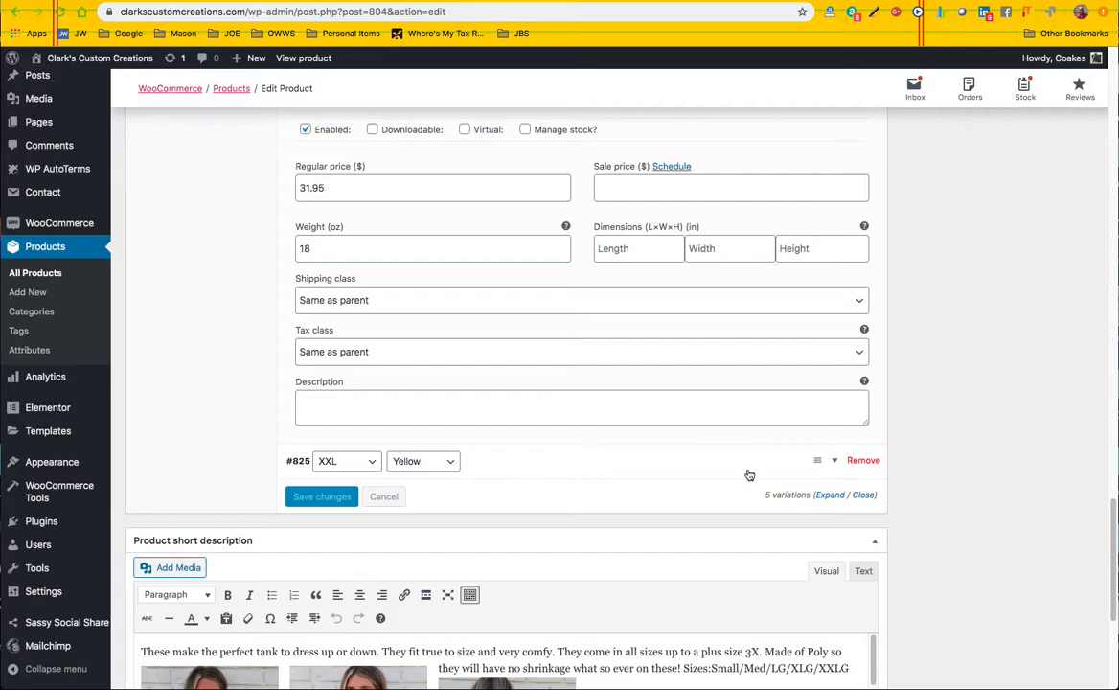
- Expand the XXL variation, examine its settings, and look back over all the expanded variations
left_click(834, 463)
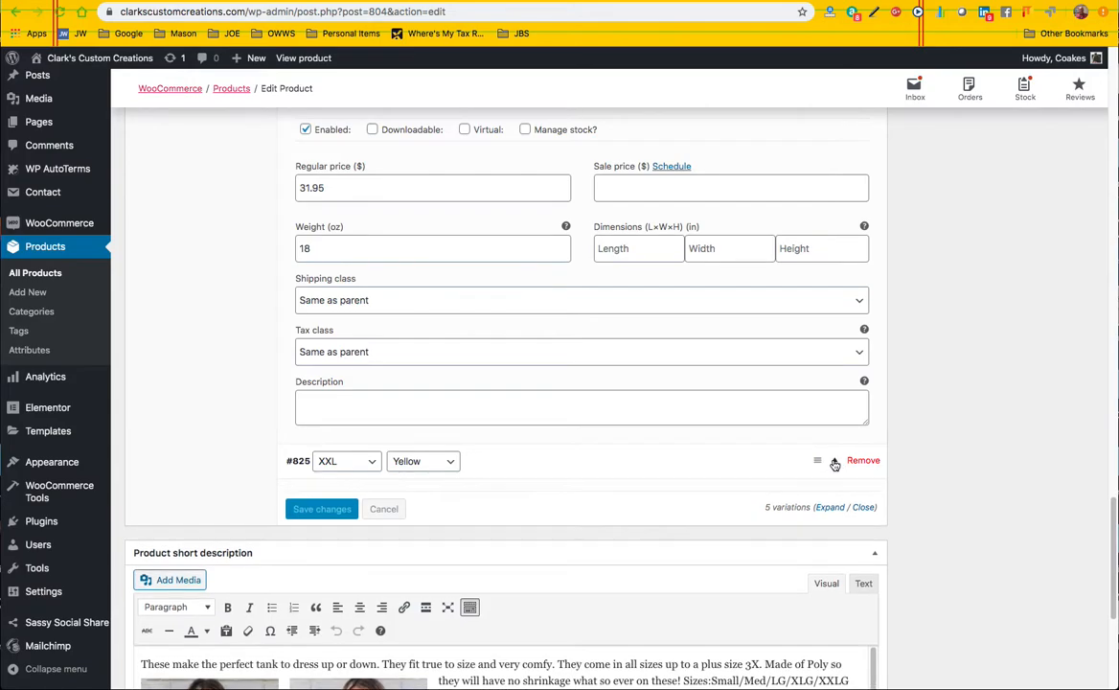
left_click(834, 463)
left_click(671, 462)
scroll(477, 430, "down", 3)
scroll(484, 427, "down", 5)
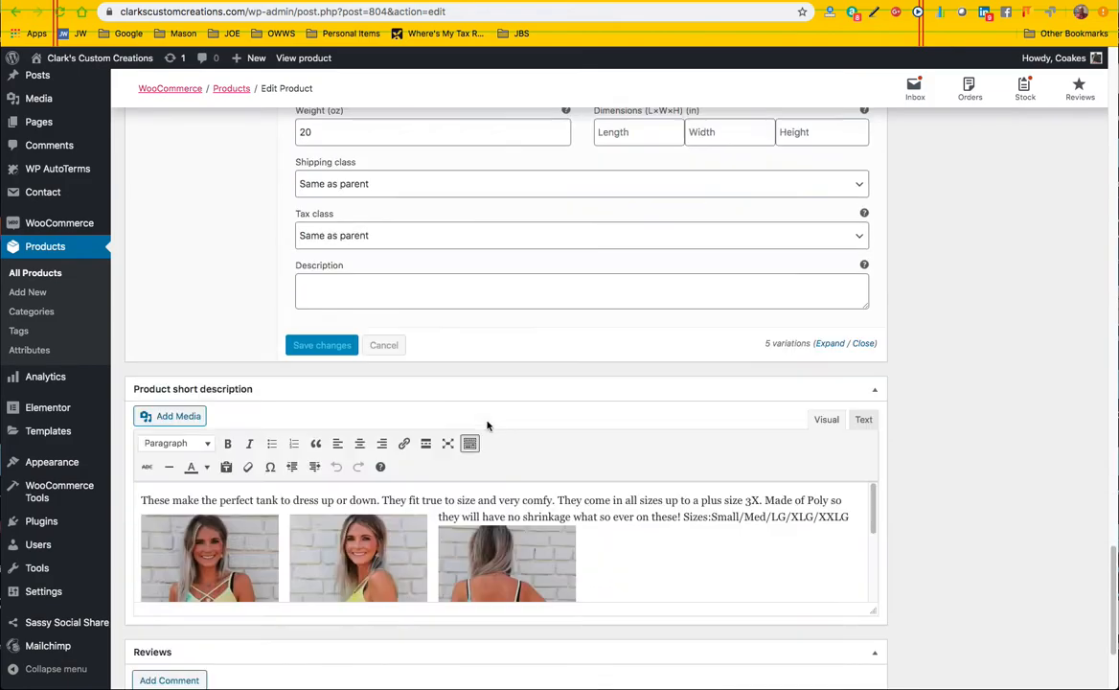
scroll(449, 340, "up", 4)
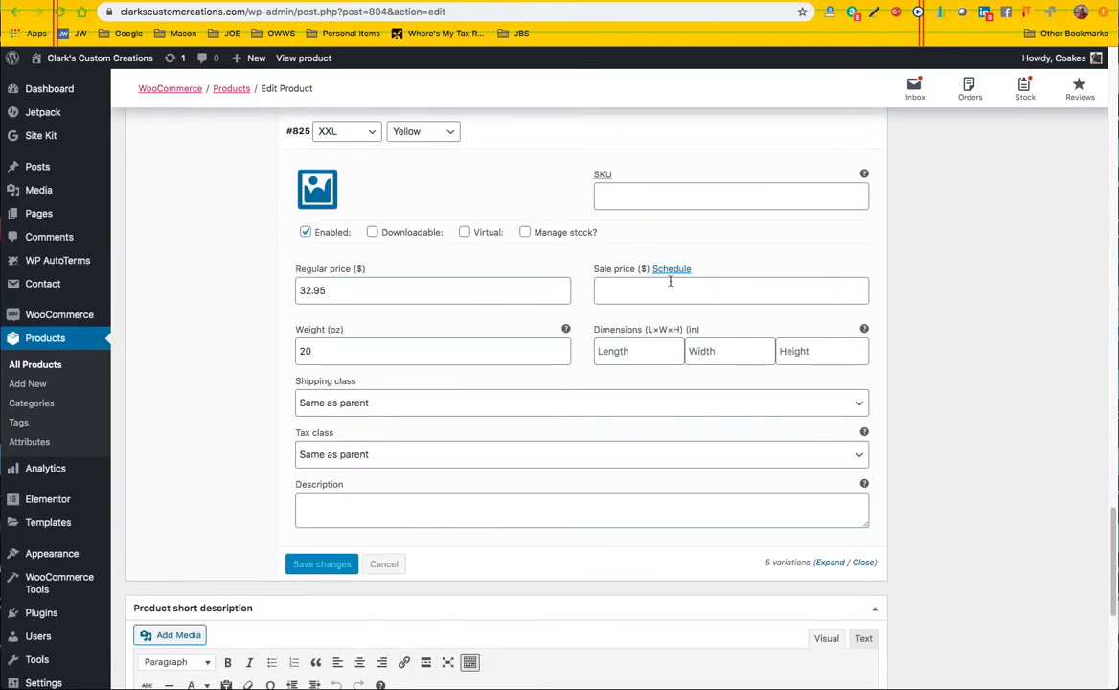
scroll(719, 316, "up", 2)
scroll(622, 278, "up", 15)
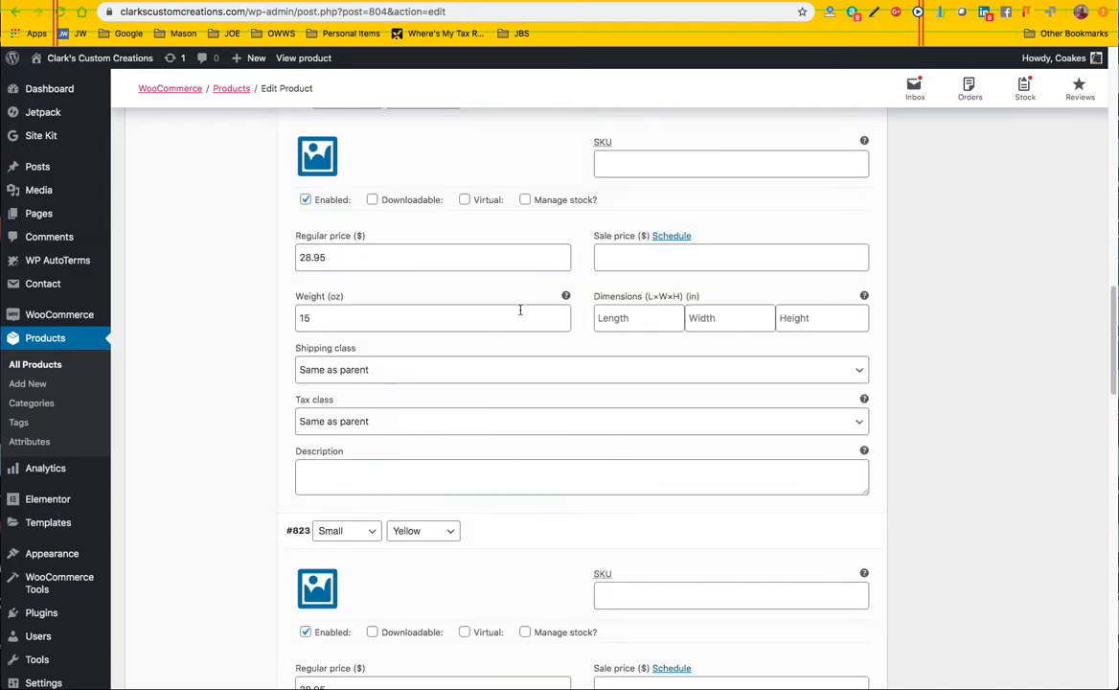
scroll(424, 295, "up", 4)
scroll(445, 340, "down", 1)
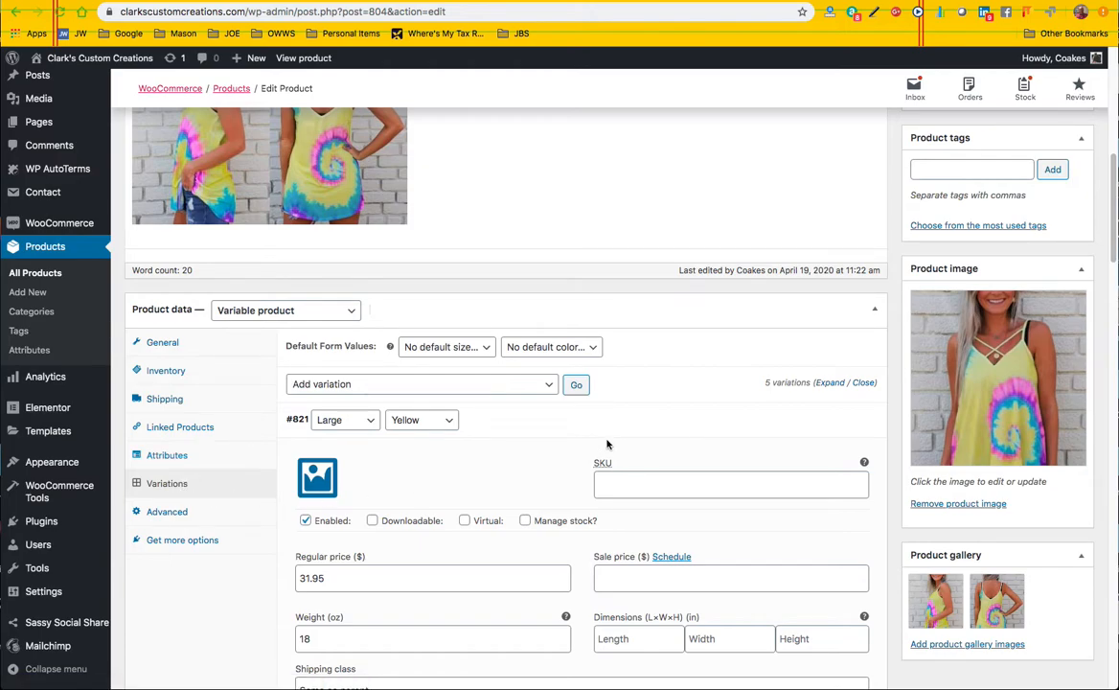
- Collapse all five size variations and examine the bulk actions available for variations
left_click(679, 430)
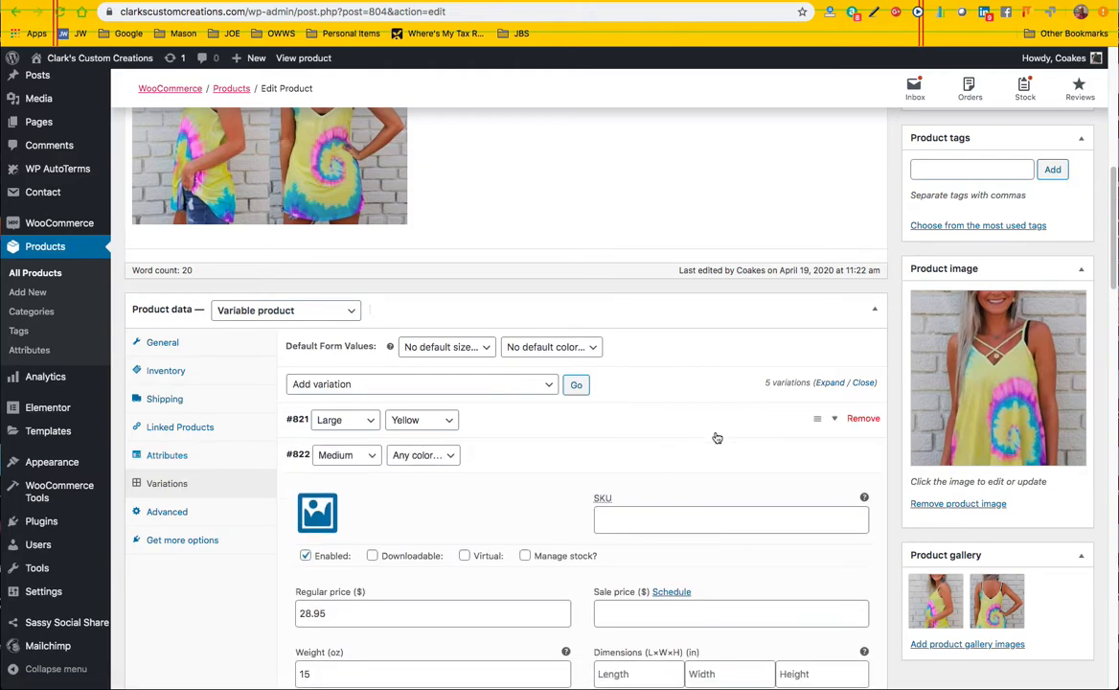
left_click(718, 466)
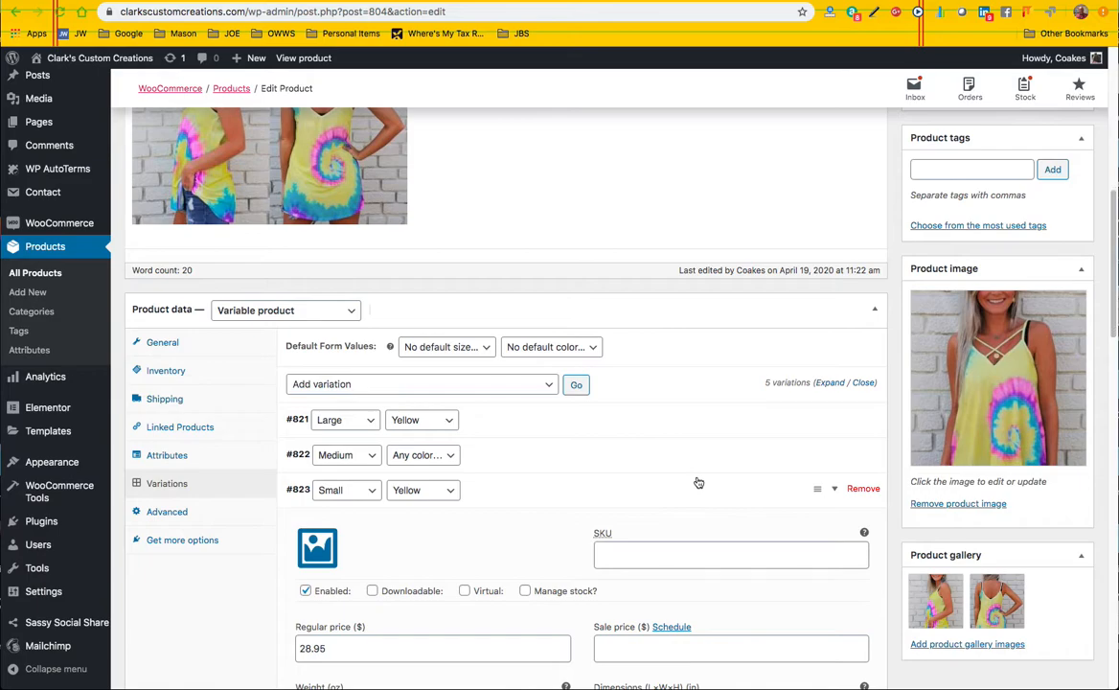
left_click(694, 481)
scroll(695, 480, "down", 1)
left_click(690, 473)
scroll(686, 468, "down", 3)
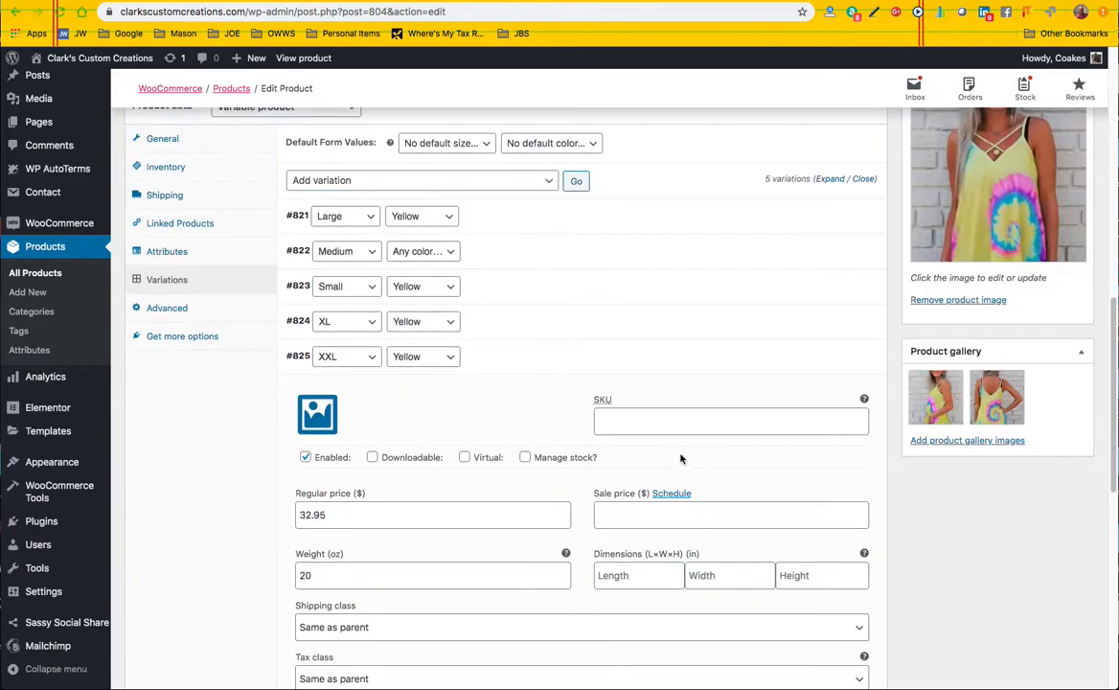
left_click(680, 368)
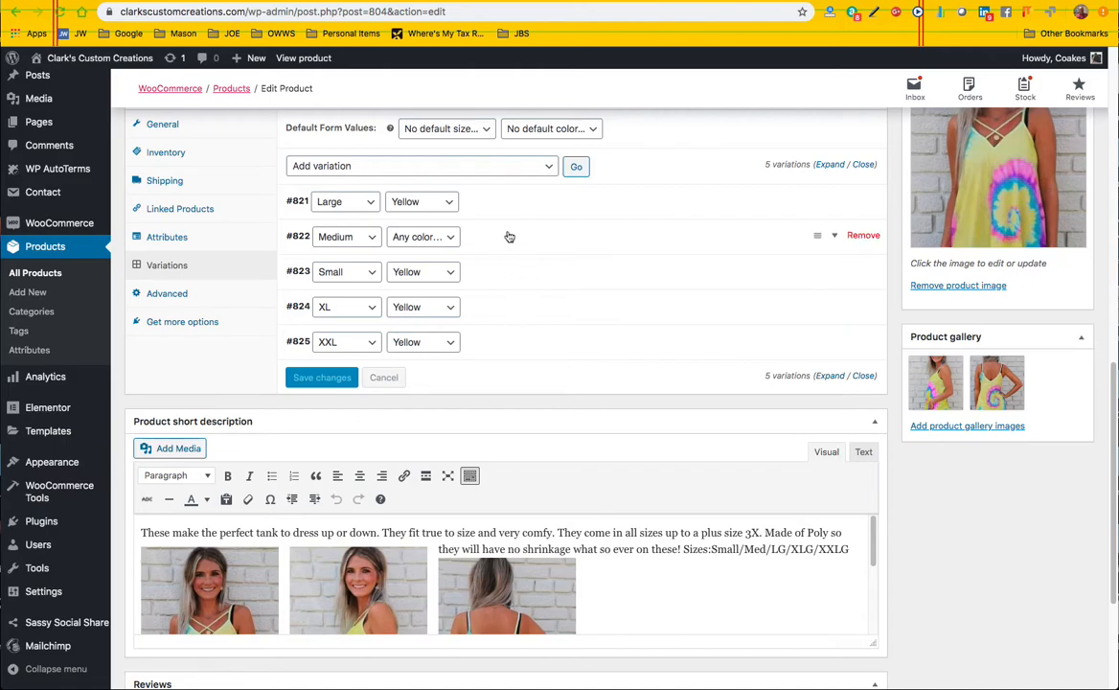
left_click(543, 167)
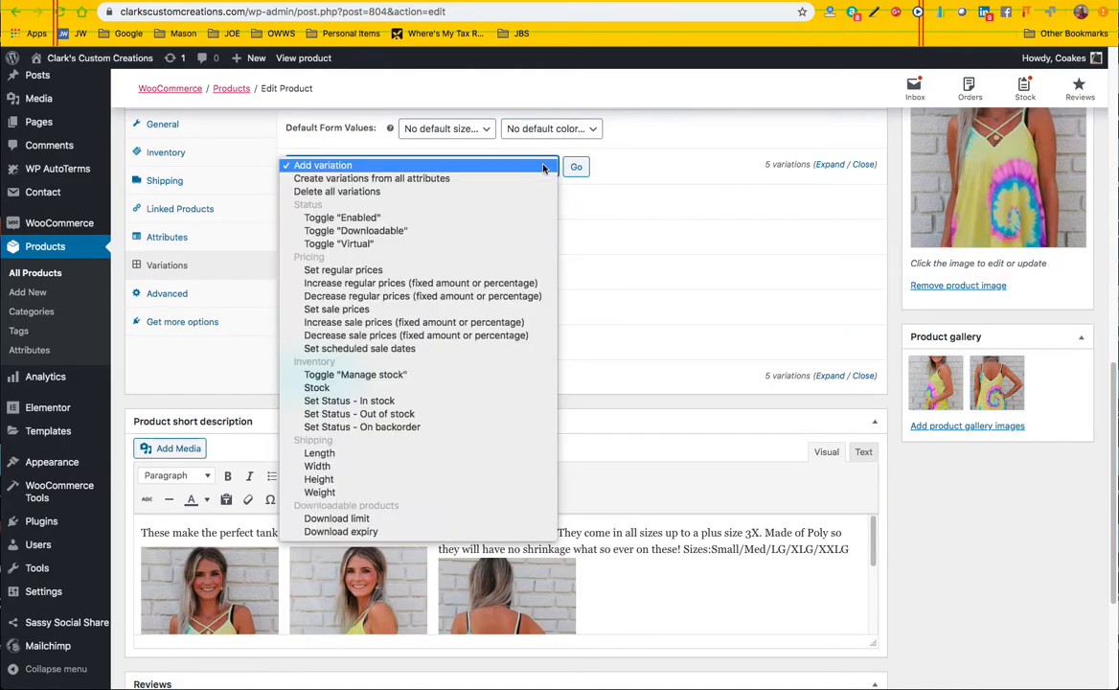
left_click(543, 167)
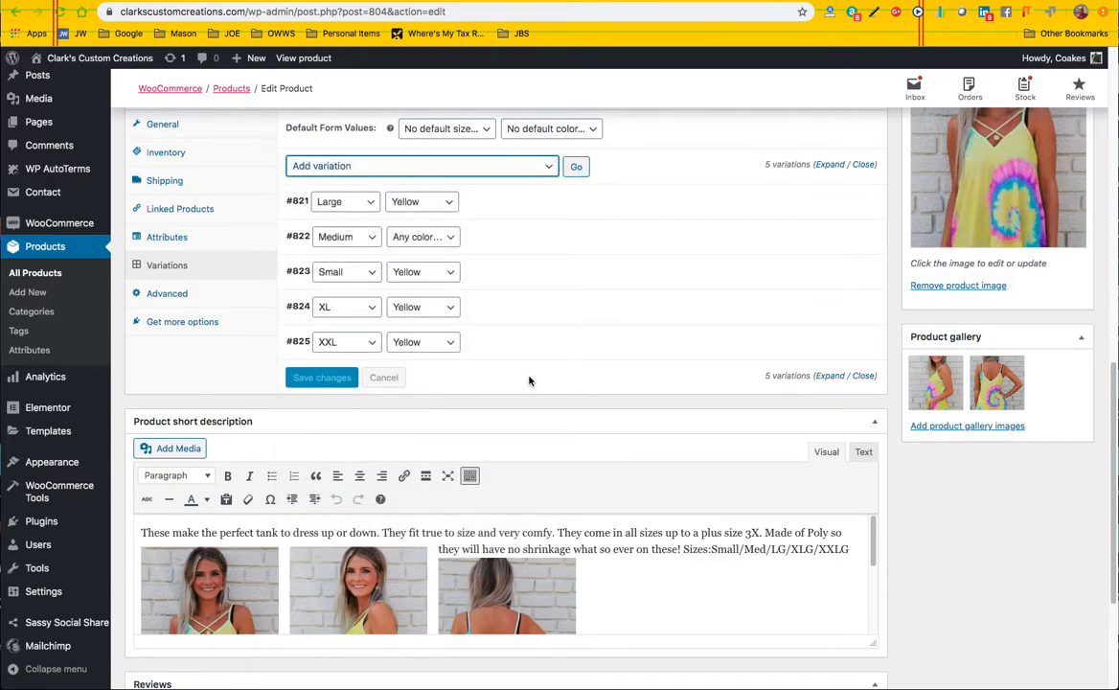
- Update the product and open its store page
scroll(531, 380, "up", 1)
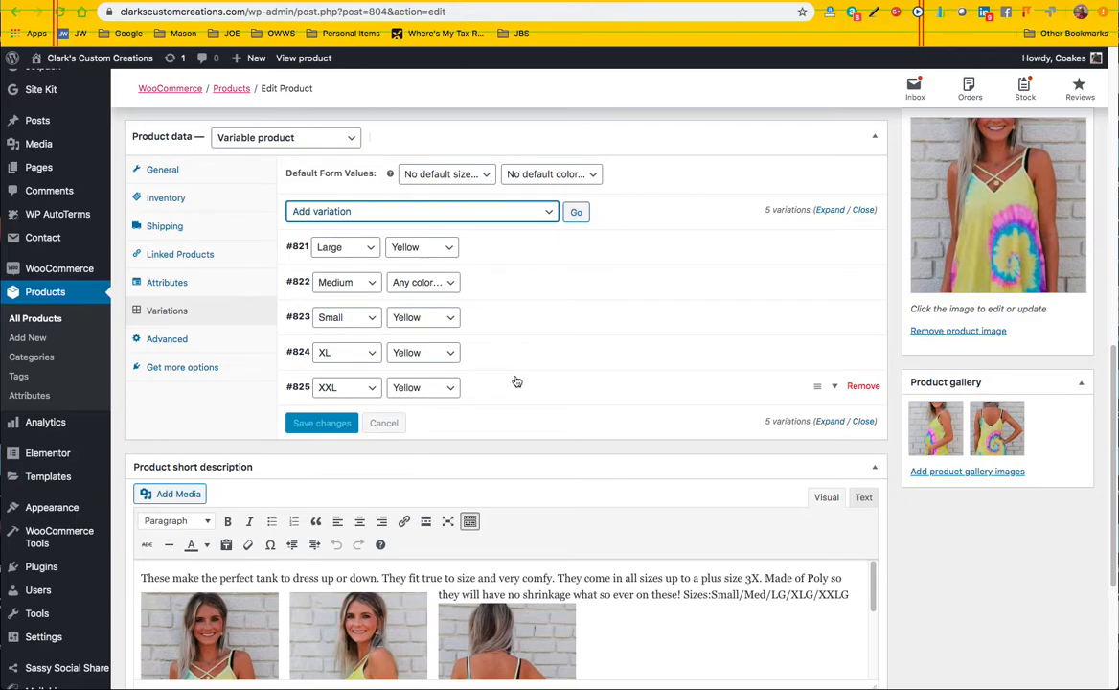
scroll(517, 382, "up", 5)
scroll(1029, 194, "up", 3)
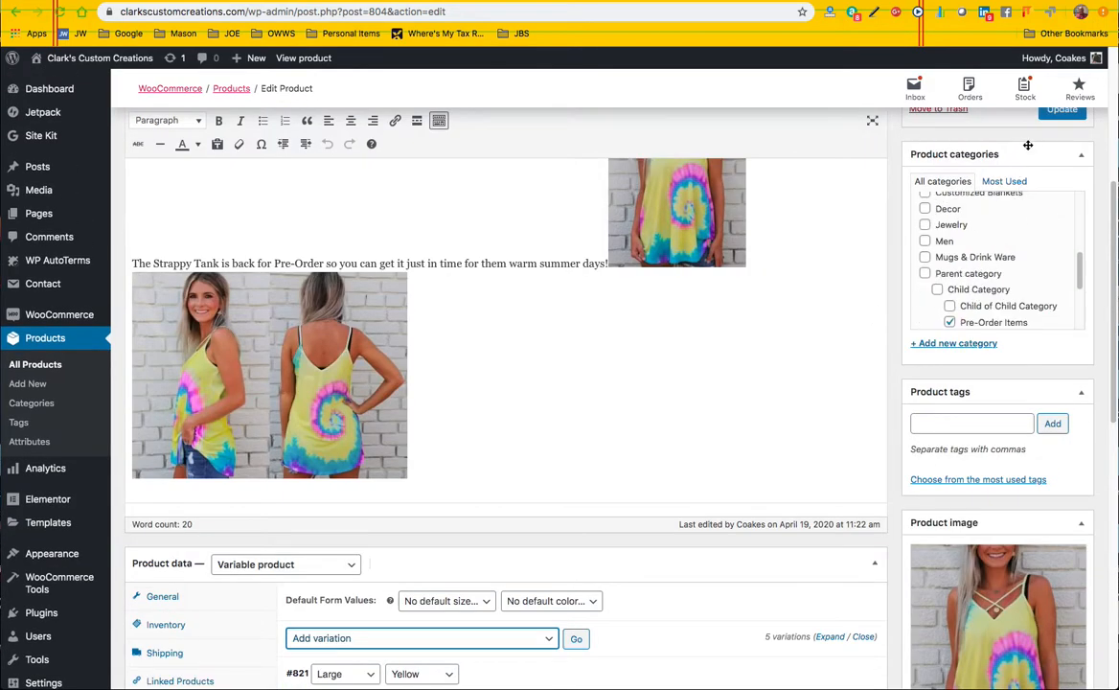
left_click(1056, 115)
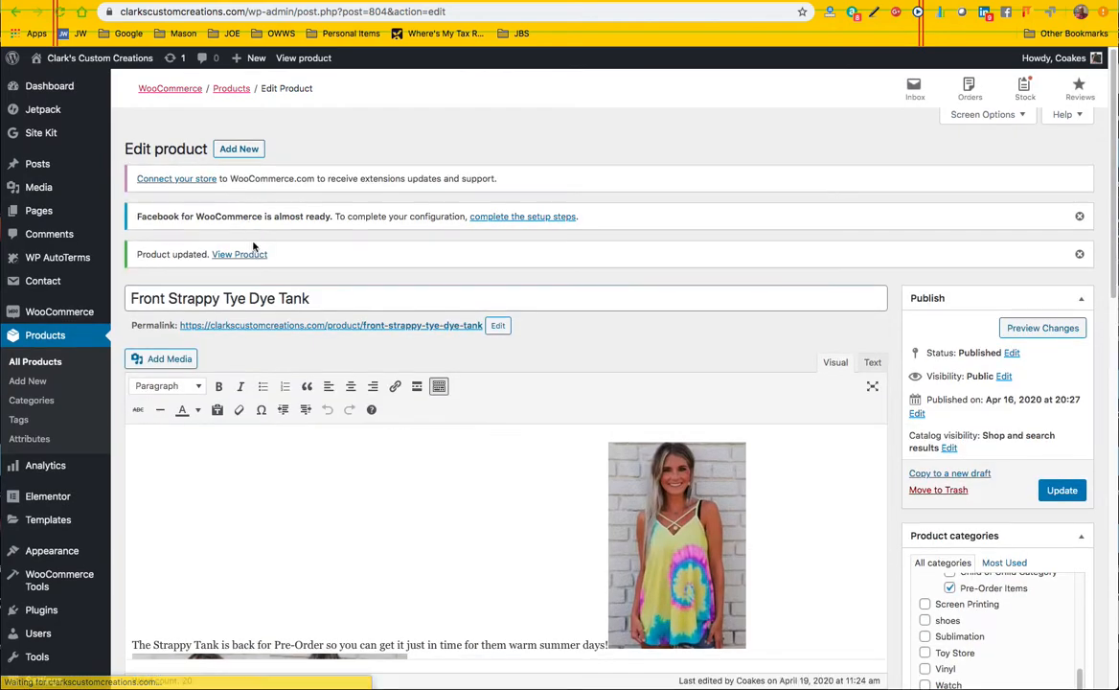
left_click(223, 254)
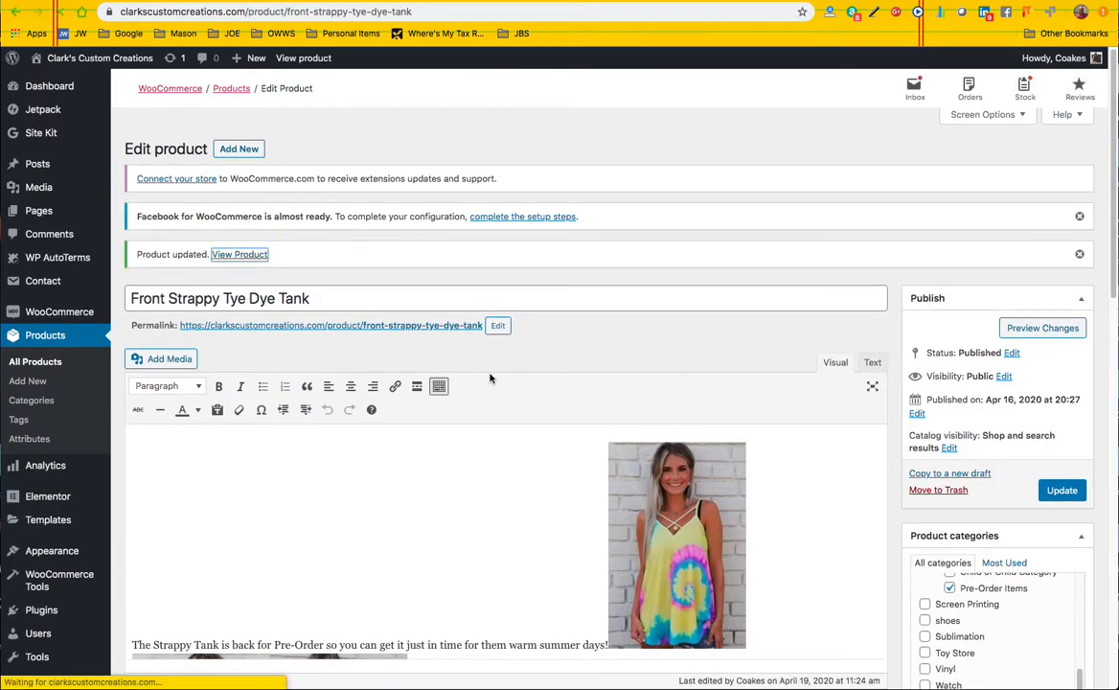
- Choose size Large on the store page and review the product's options and description
scroll(527, 376, "down", 5)
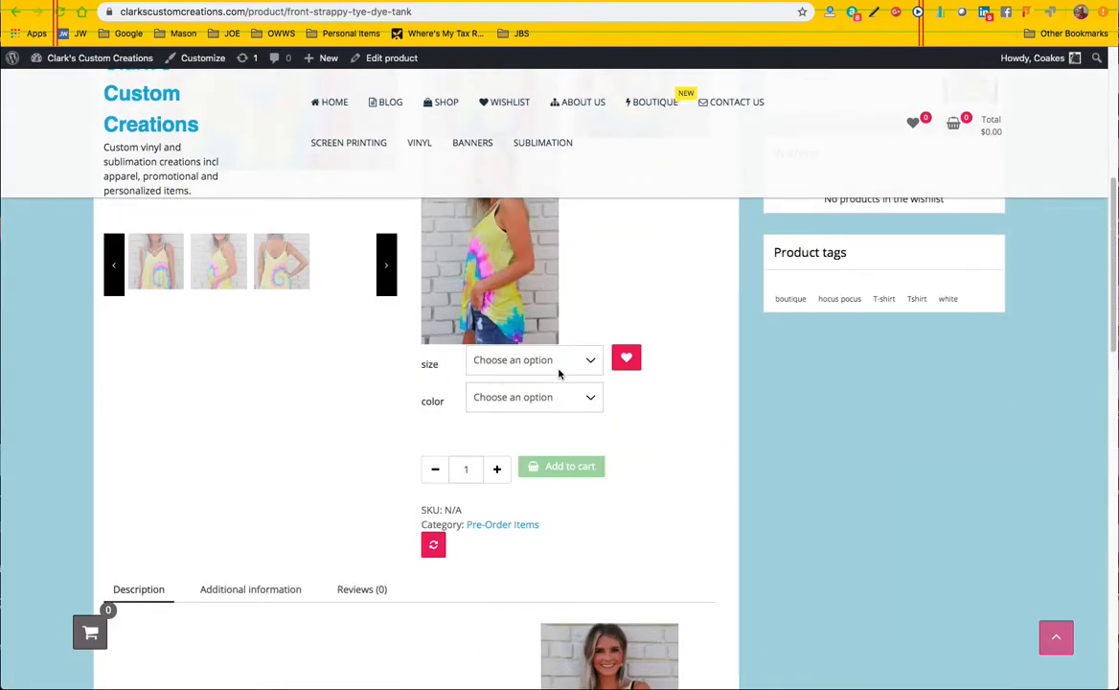
left_click(560, 370)
left_click(551, 372)
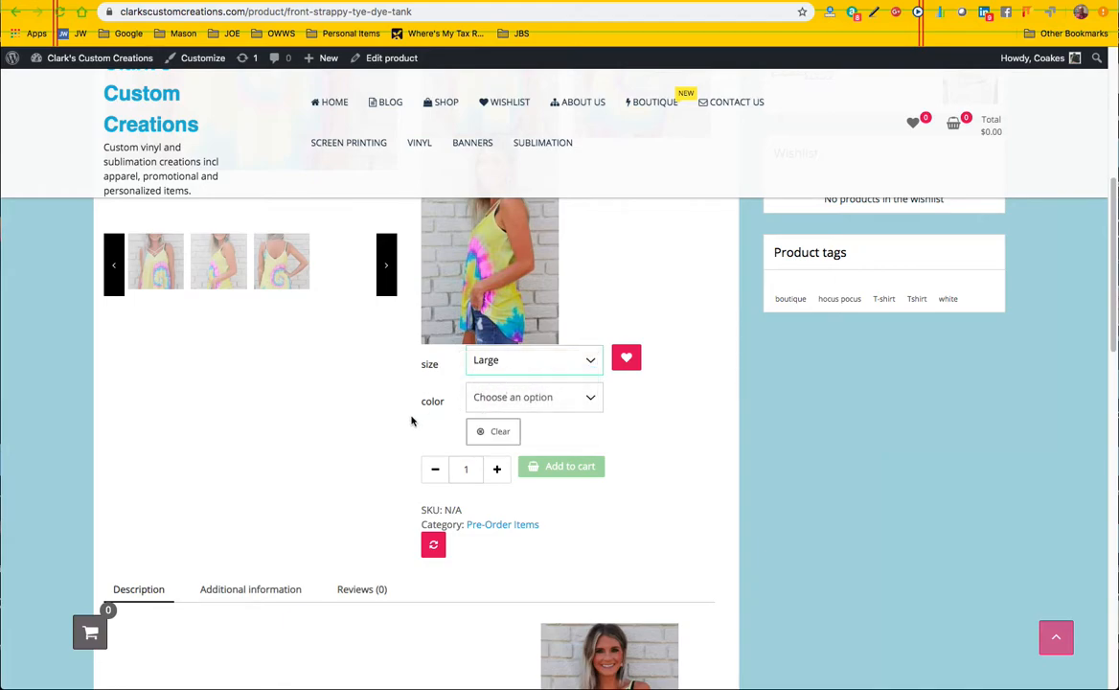
scroll(412, 421, "down", 3)
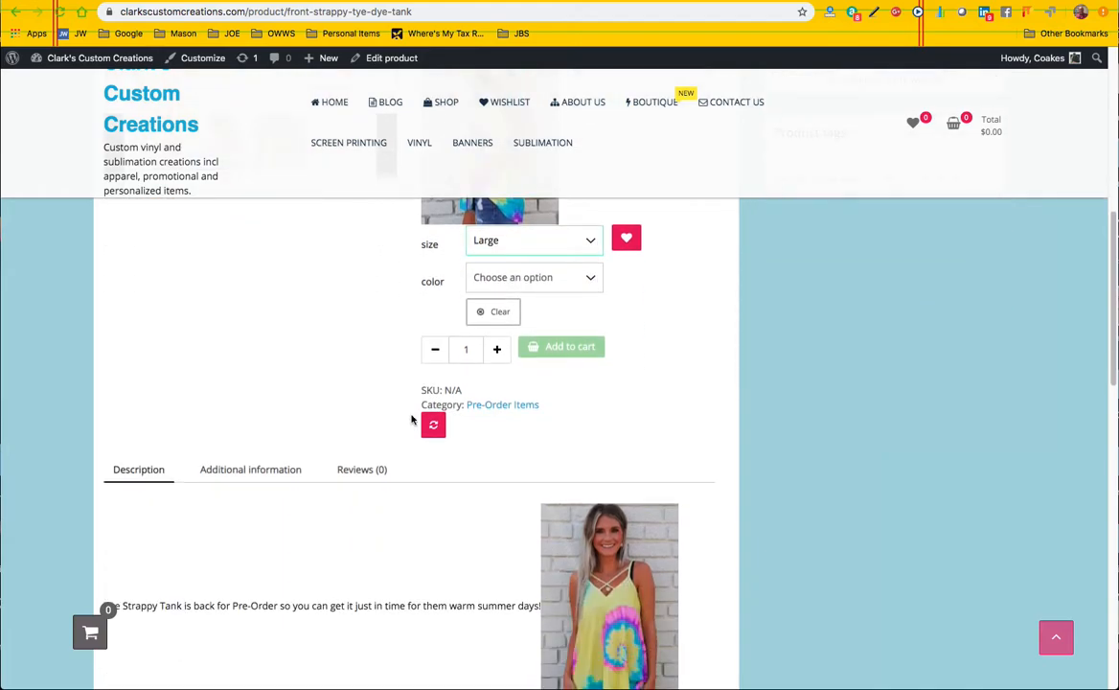
scroll(412, 420, "down", 4)
scroll(429, 412, "up", 10)
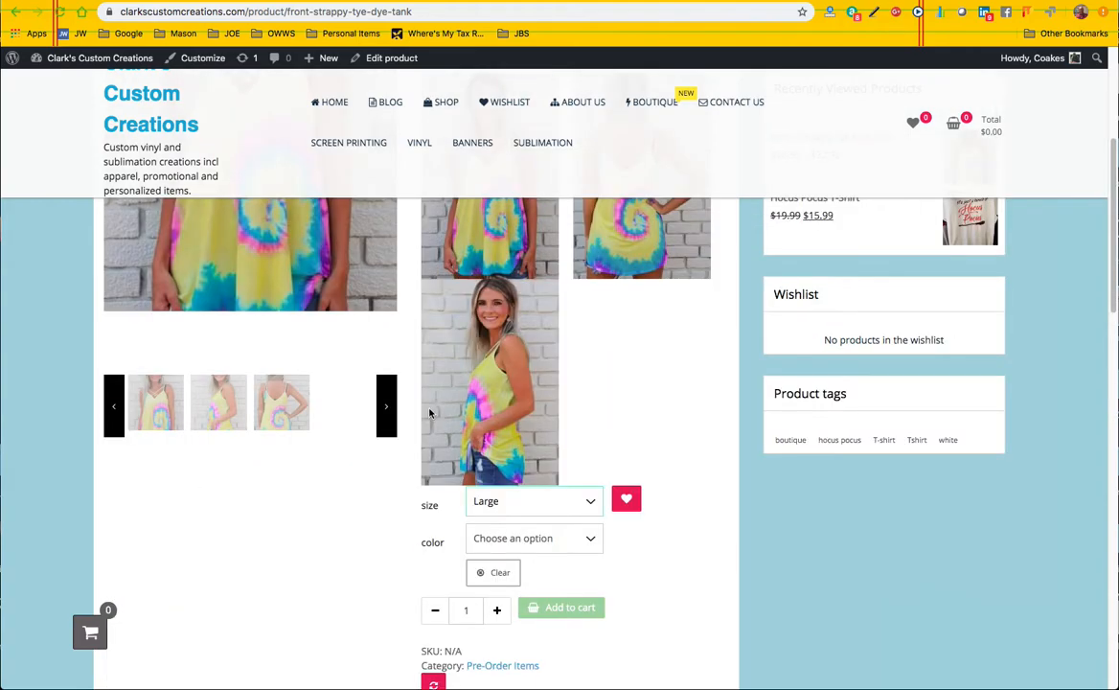
- Choose the color Yellow for the Large tank and check its price and stock
scroll(430, 412, "down", 2)
left_click(555, 448)
left_click(562, 461)
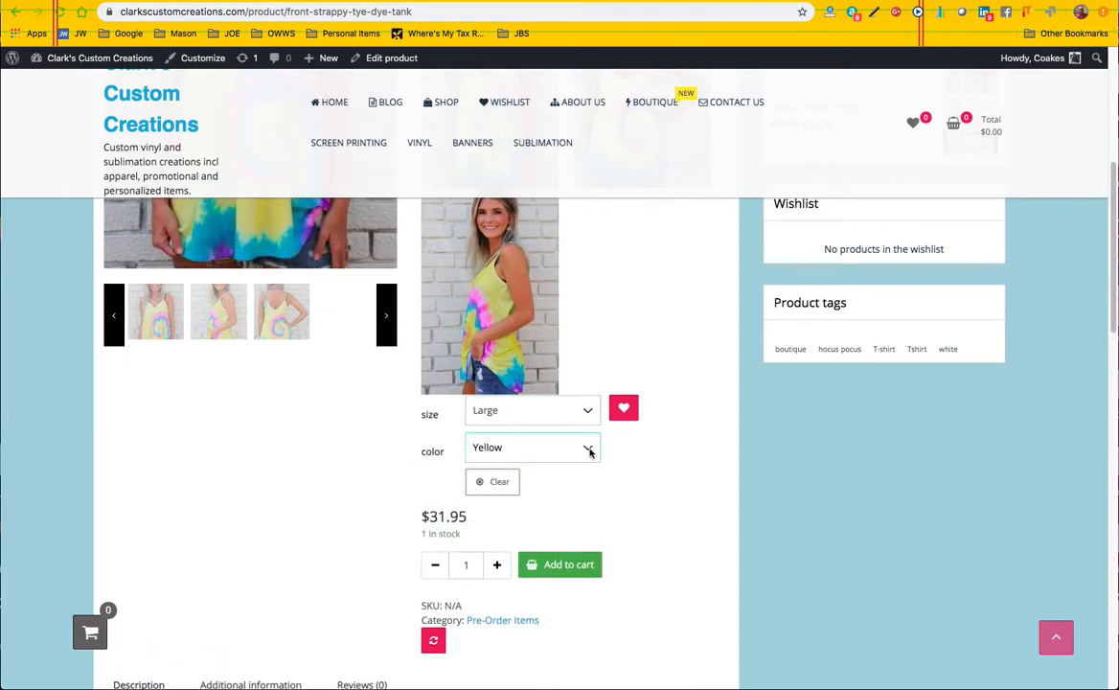
- Choose size Medium and color Red for the tank, checking the price and stock of the Medium variations
left_click(530, 410)
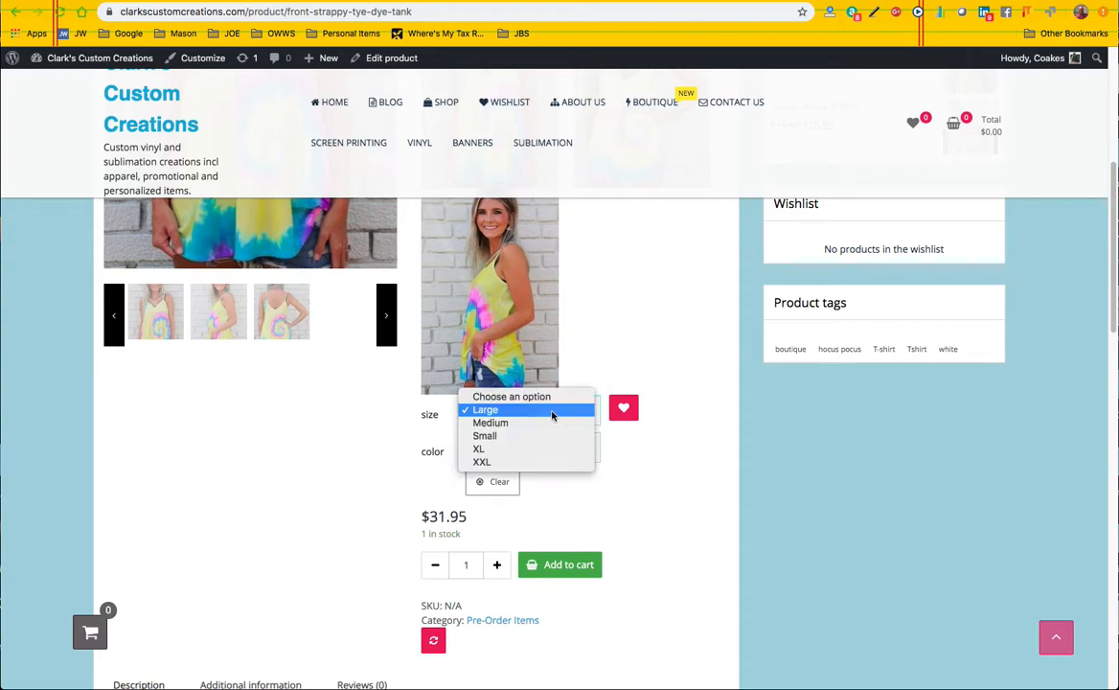
left_click(533, 423)
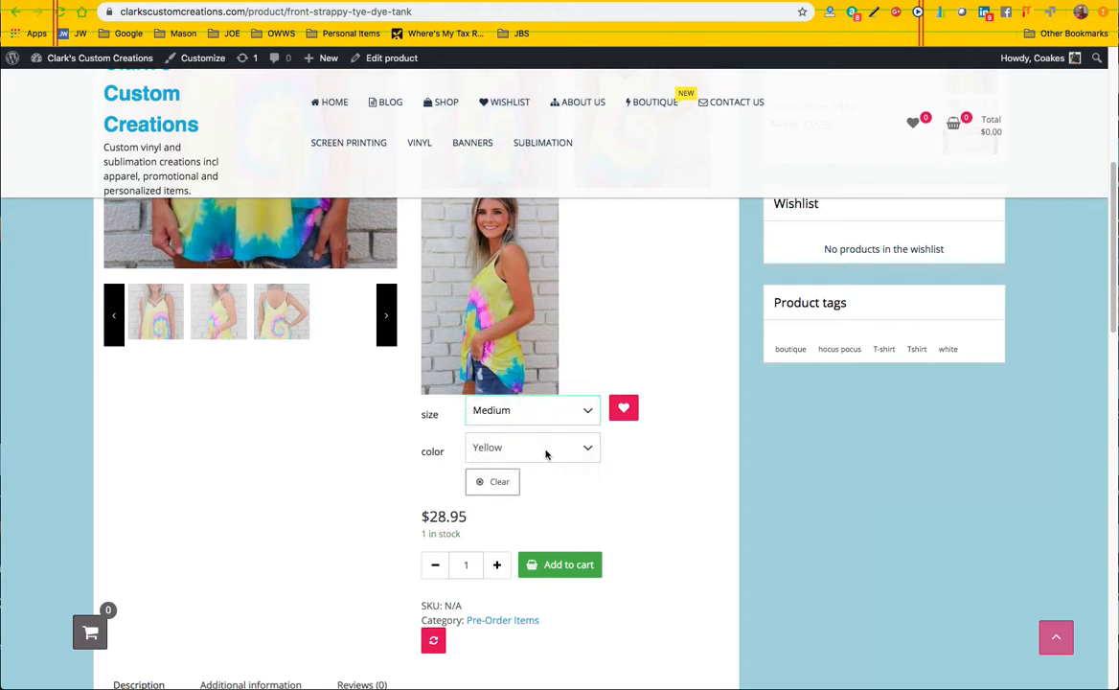
left_click(548, 451)
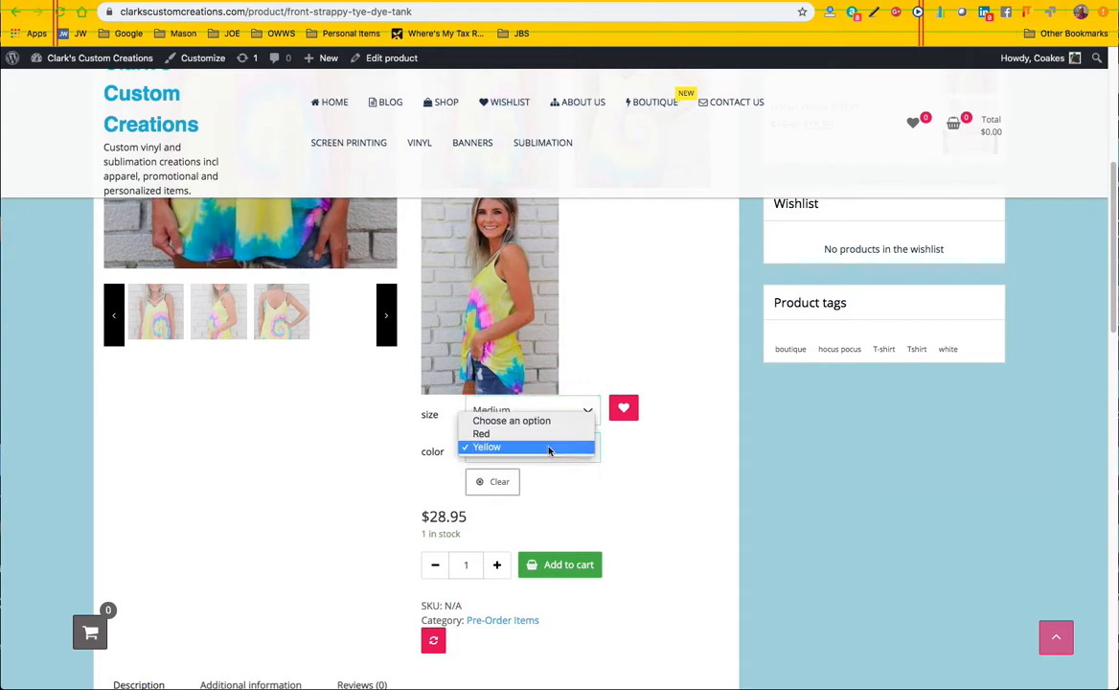
left_click(543, 434)
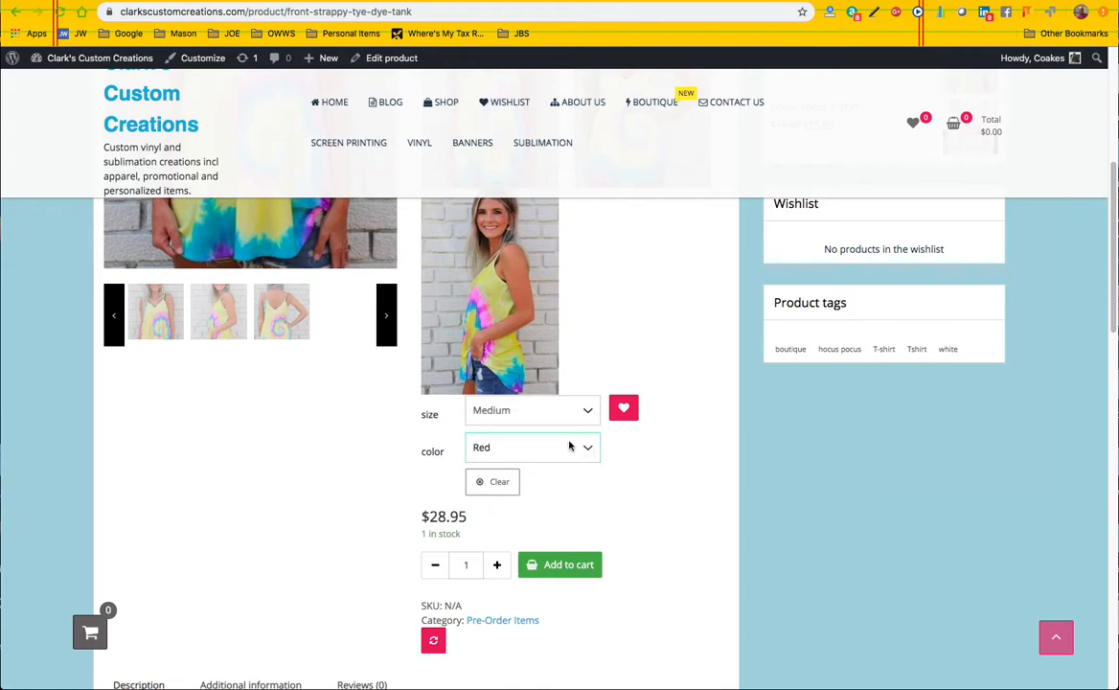
- Clear the size and color choices, and select XL in Yellow to check its price and stock
left_click(561, 413)
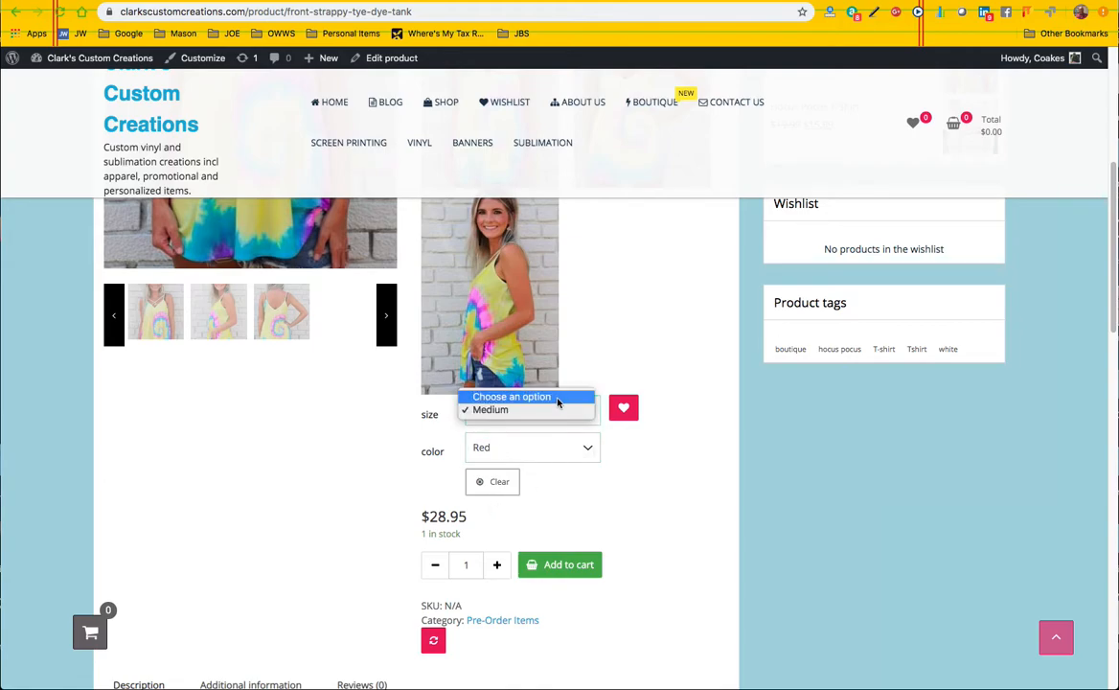
left_click(522, 397)
left_click(490, 484)
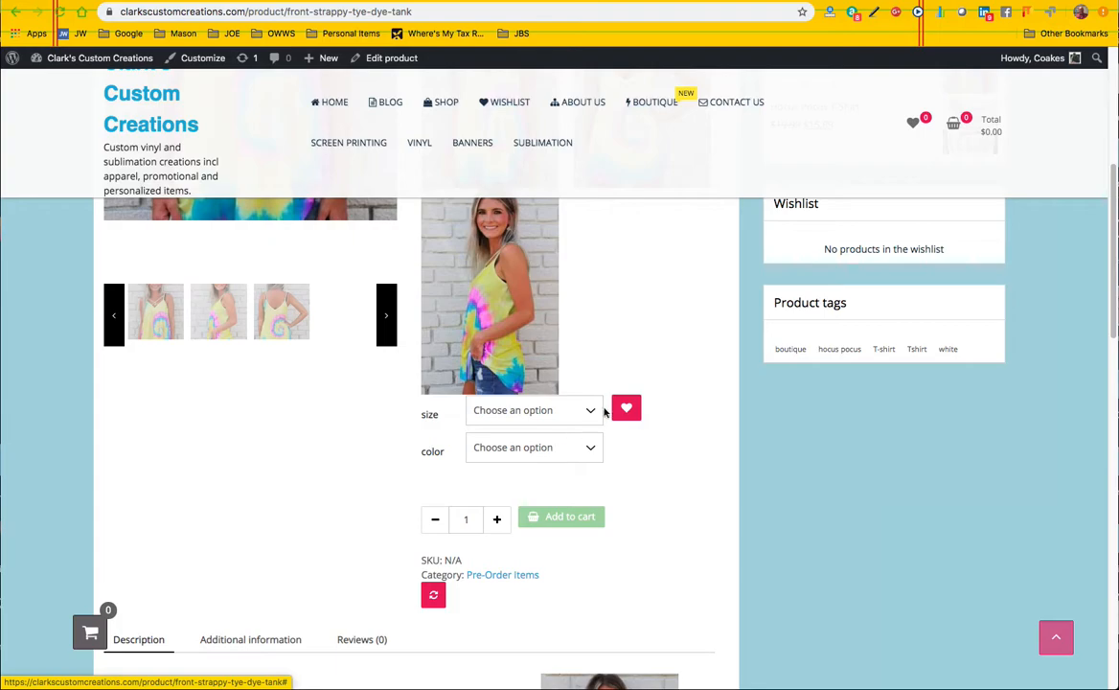
left_click(484, 412)
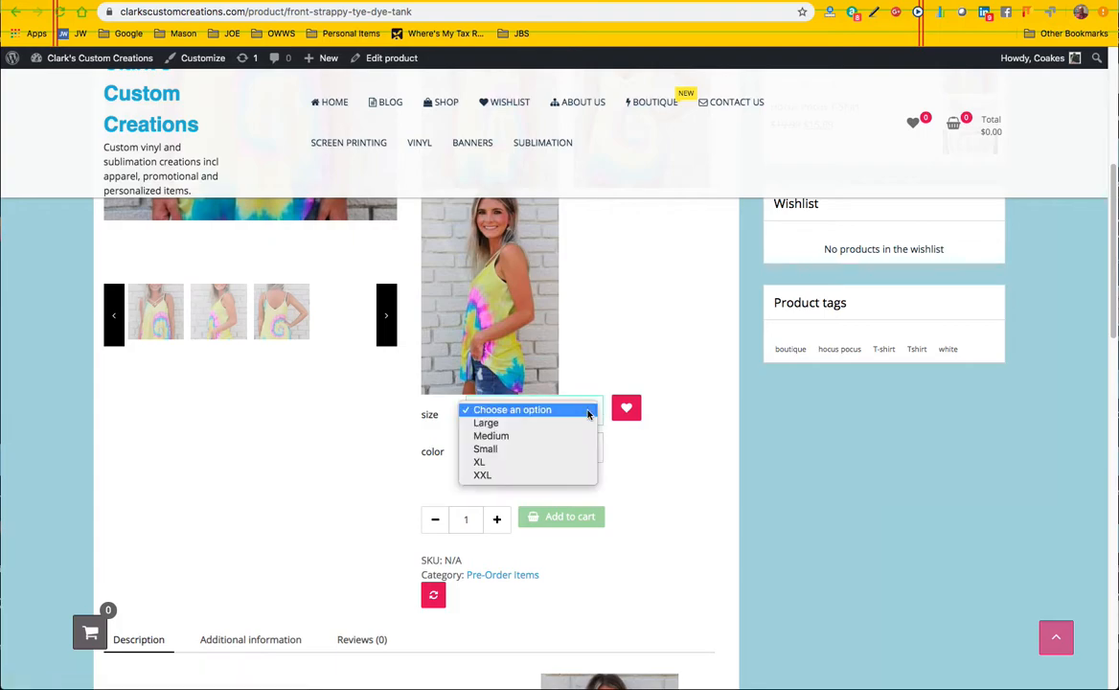
left_click(526, 462)
left_click(539, 456)
left_click(553, 460)
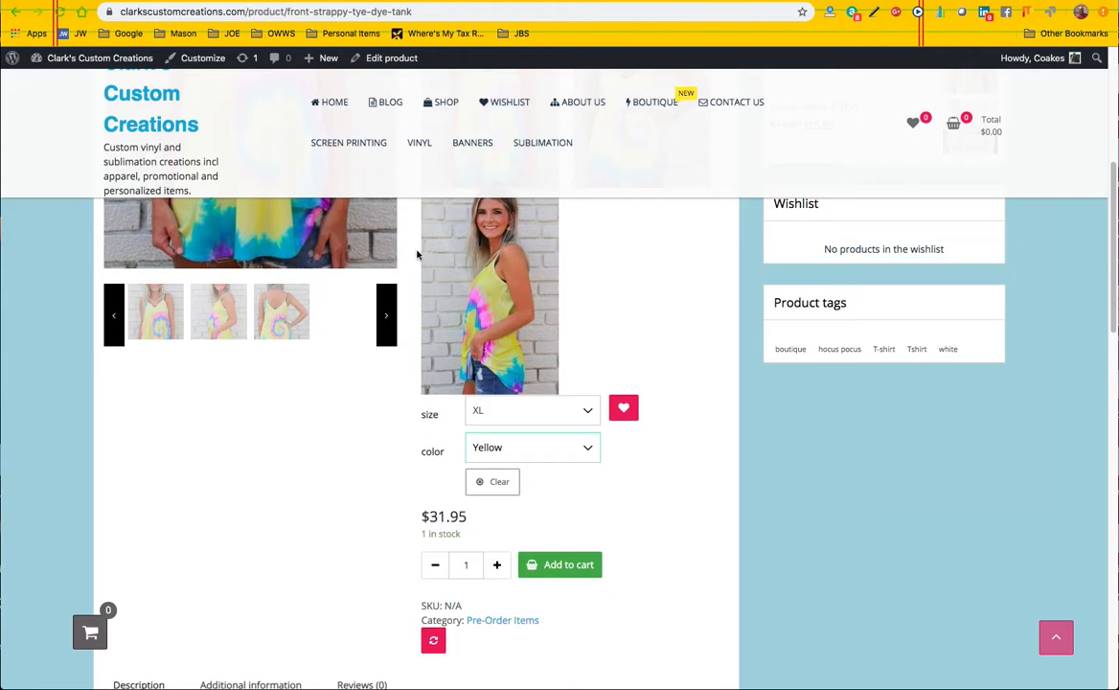
- Open the tank for editing and display its product-level inventory settings
left_click(378, 59)
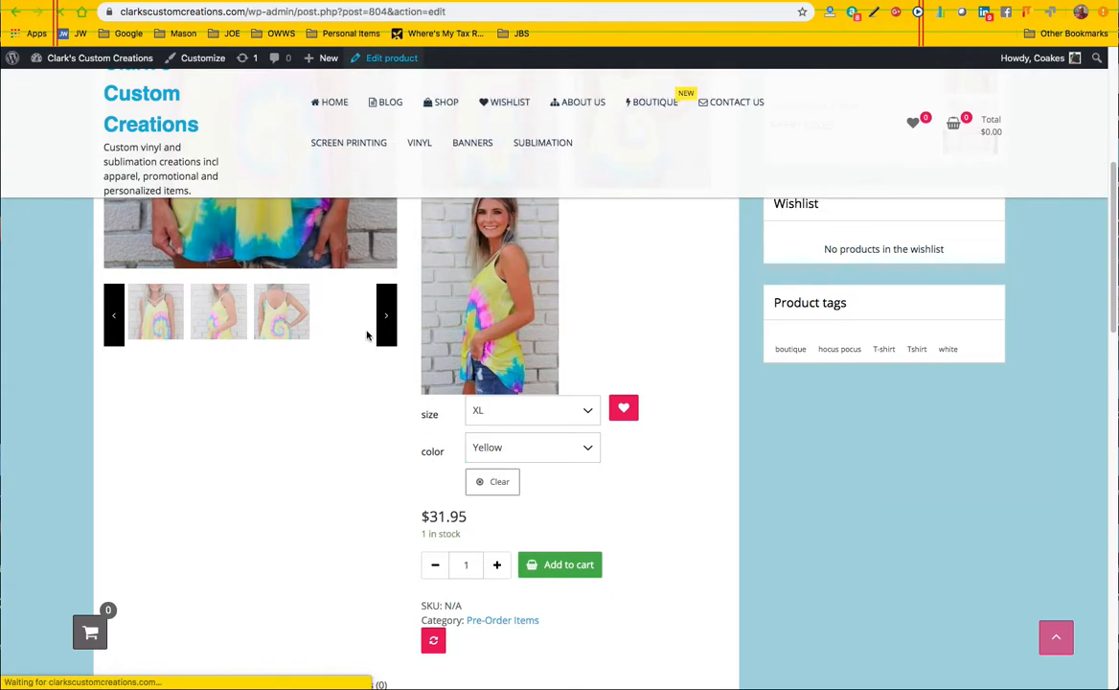
scroll(370, 497, "down", 2)
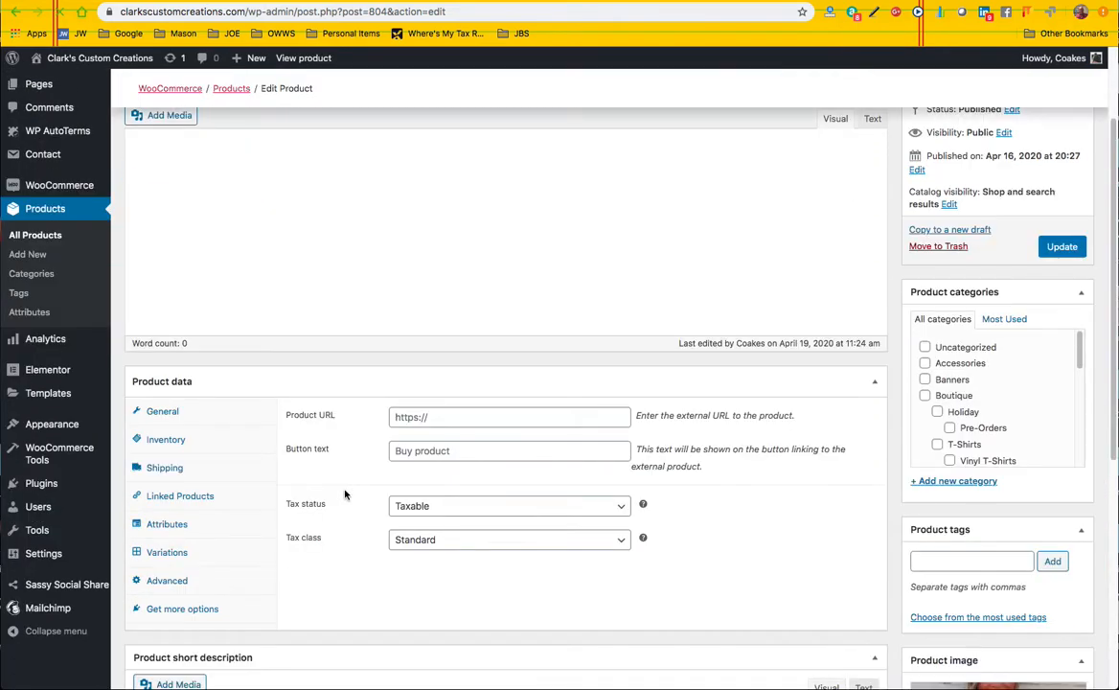
scroll(171, 444, "down", 3)
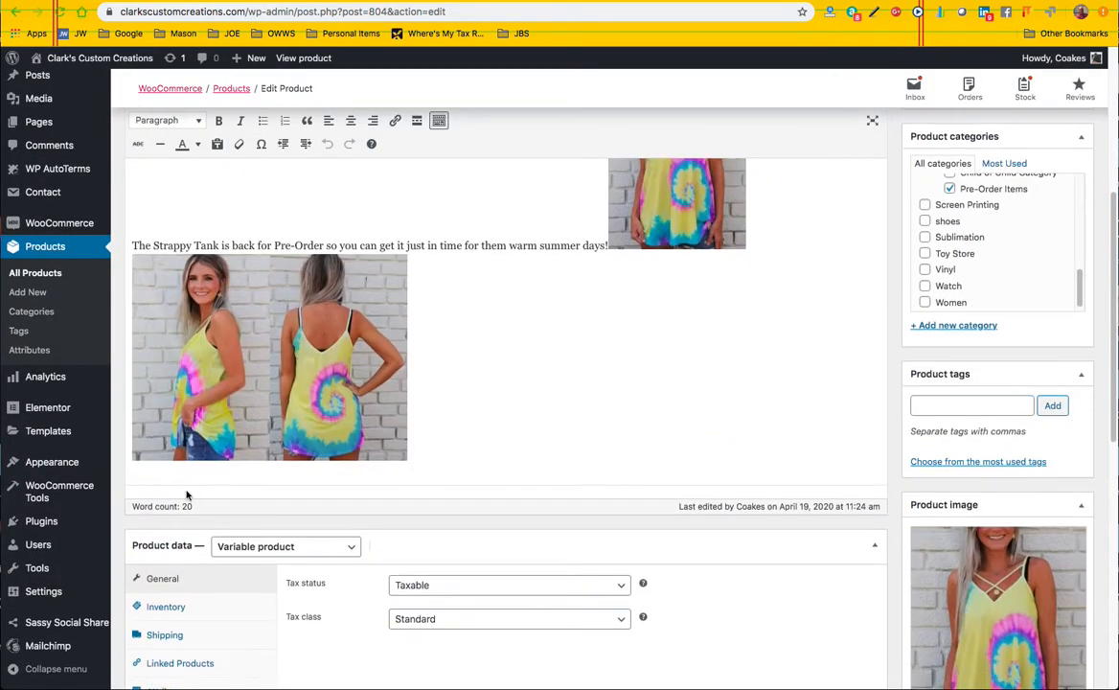
scroll(187, 495, "down", 3)
left_click(161, 384)
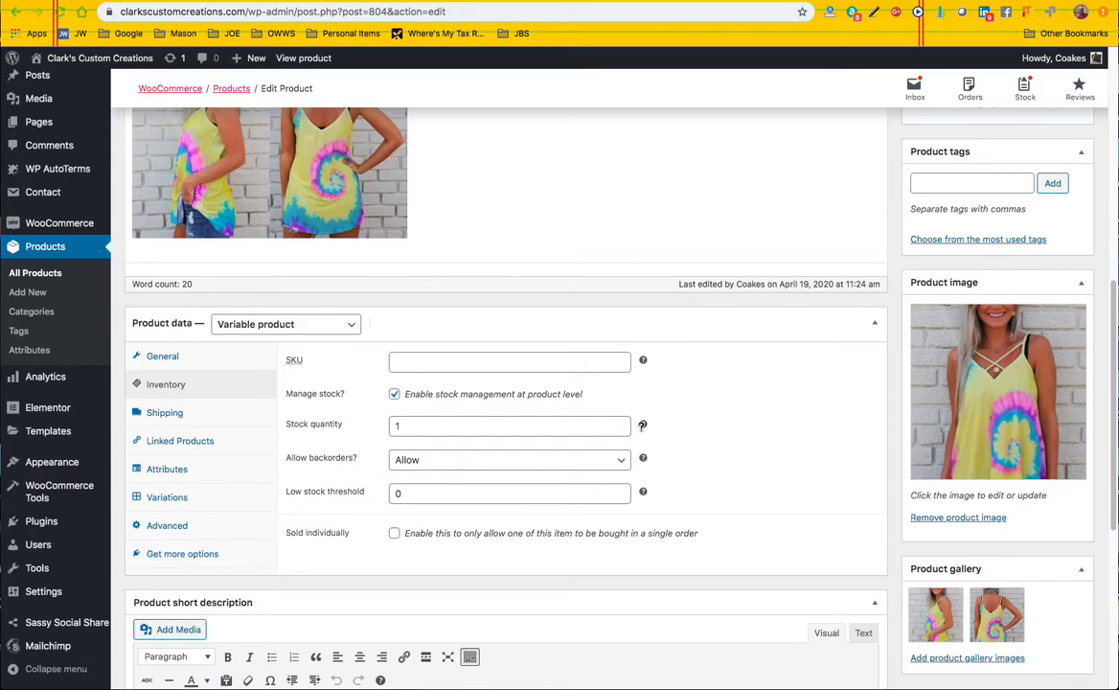
- Disable stock management at product level and enable it again
mouse_move(644, 424)
left_click(393, 396)
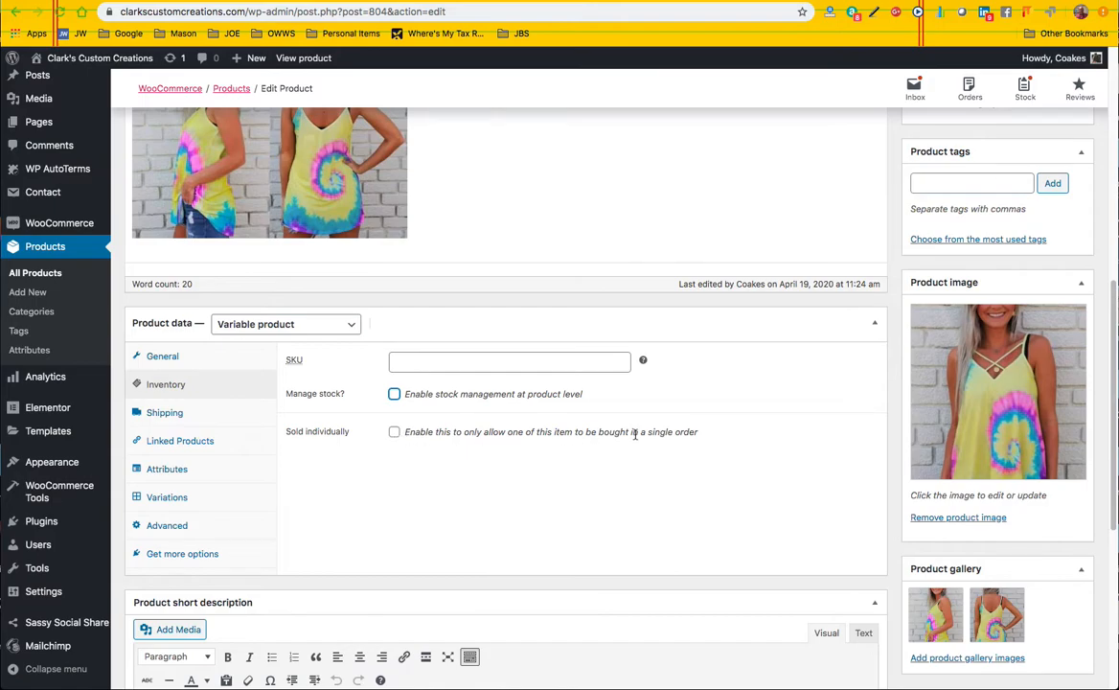
left_click(405, 393)
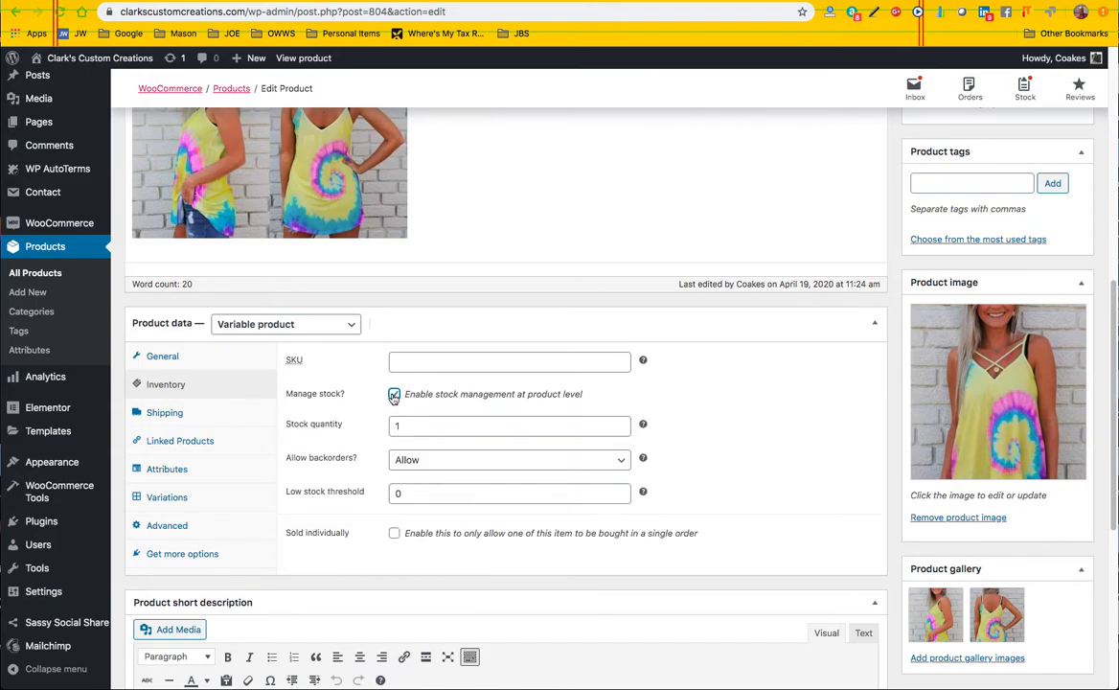
- Try the backorder setting Do not allow and restore it to Allow
scroll(402, 408, "down", 1)
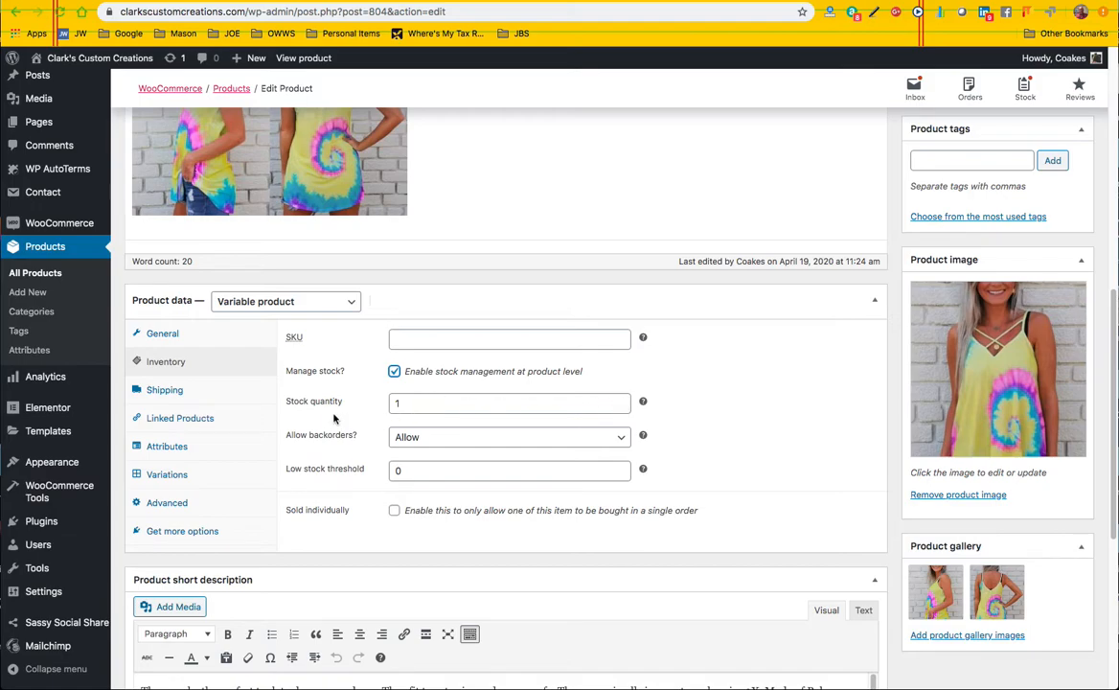
left_click(433, 441)
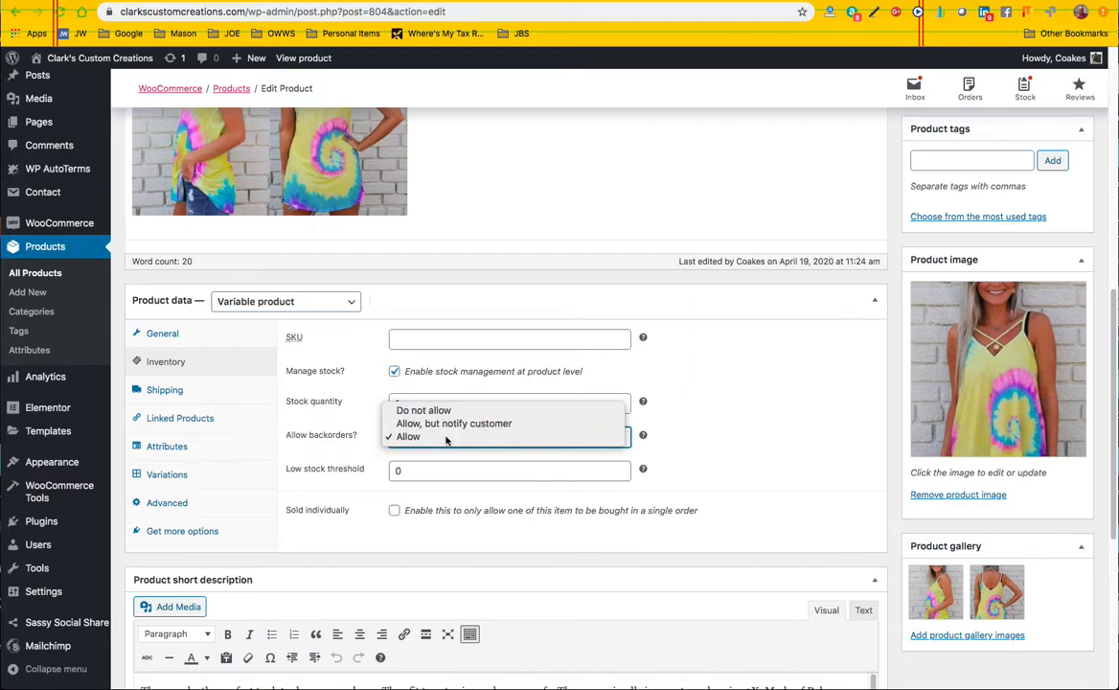
left_click(447, 436)
left_click(427, 439)
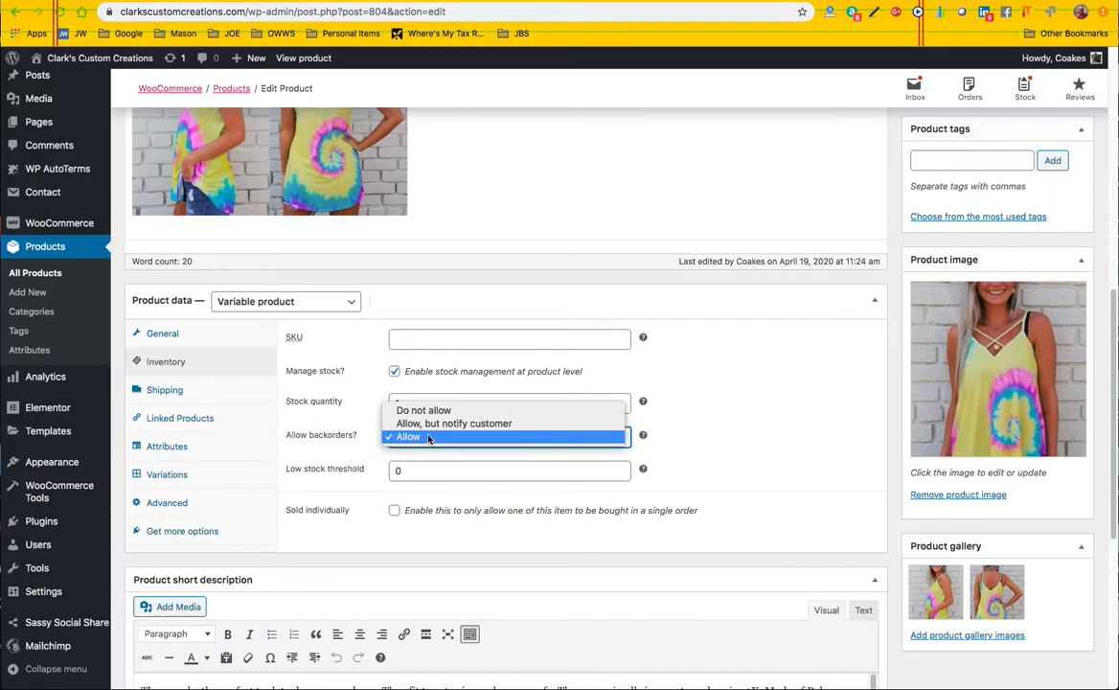
left_click(432, 414)
left_click(474, 438)
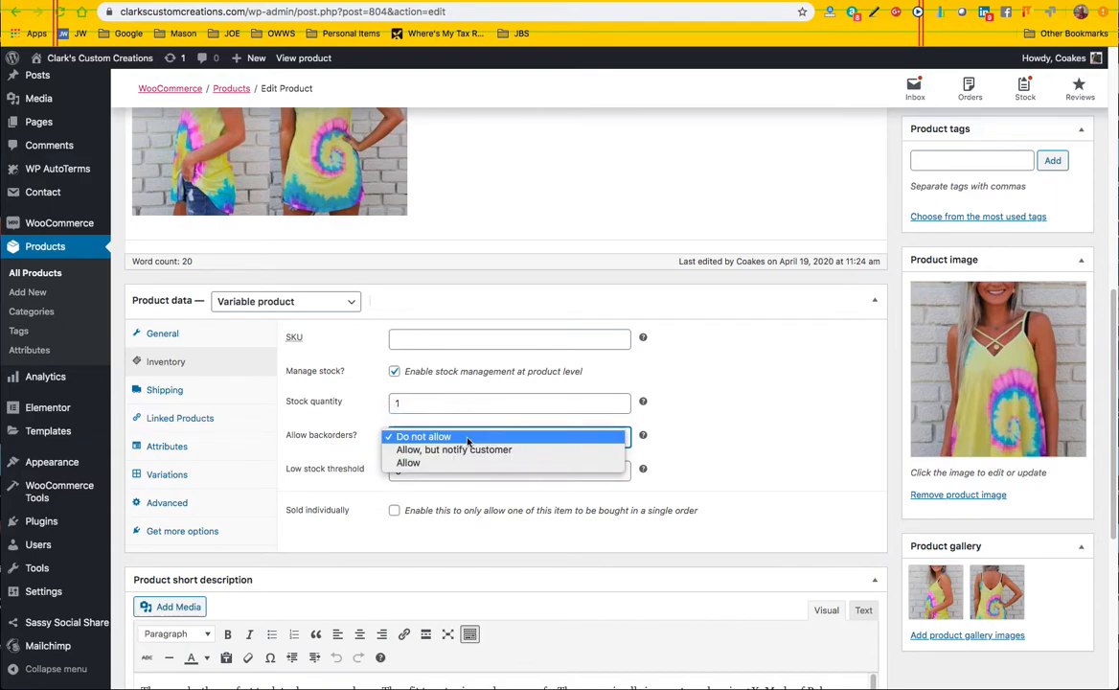
left_click(407, 463)
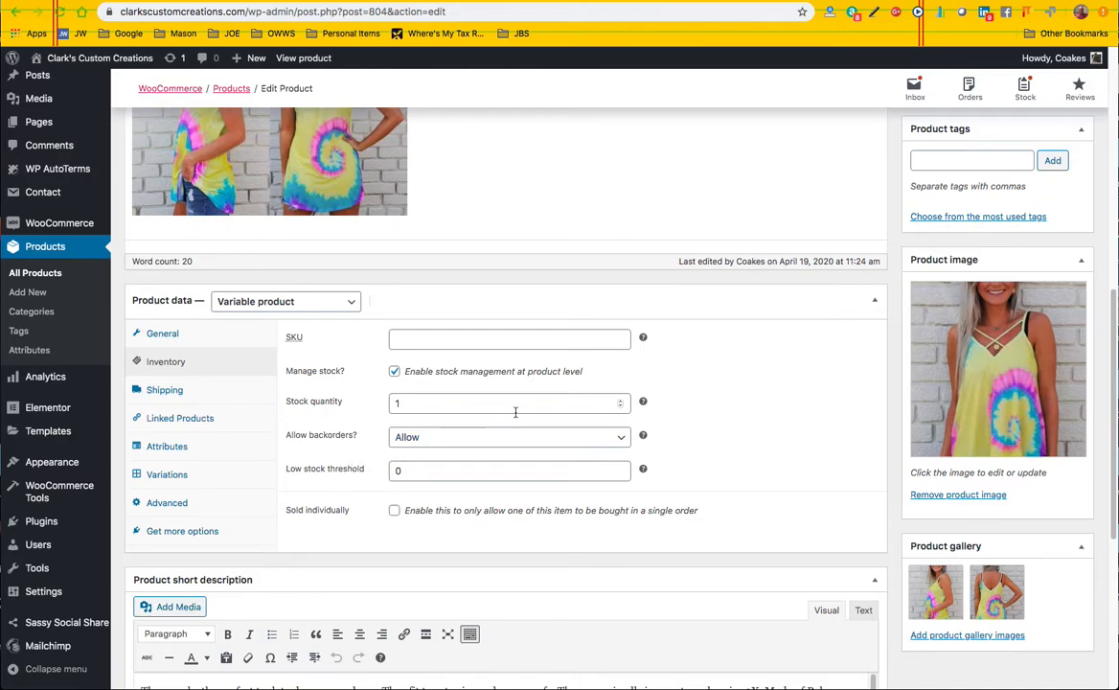
- Set the product-level stock quantity to 0
double_click(619, 401)
left_click(367, 427)
left_click(621, 407)
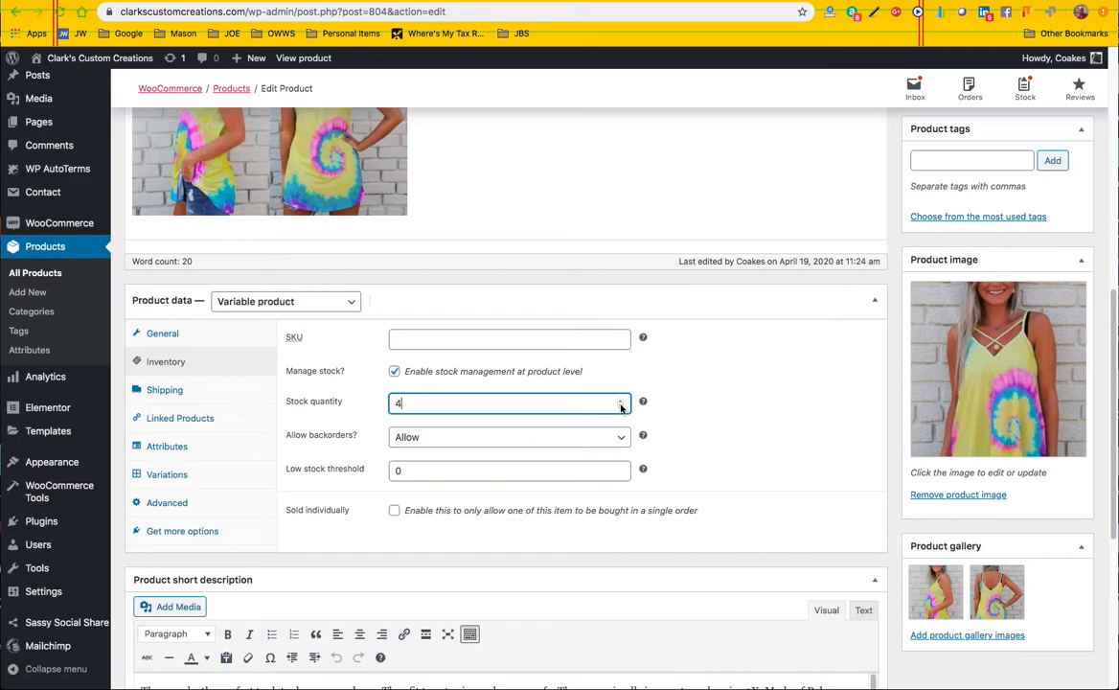
left_click(366, 452)
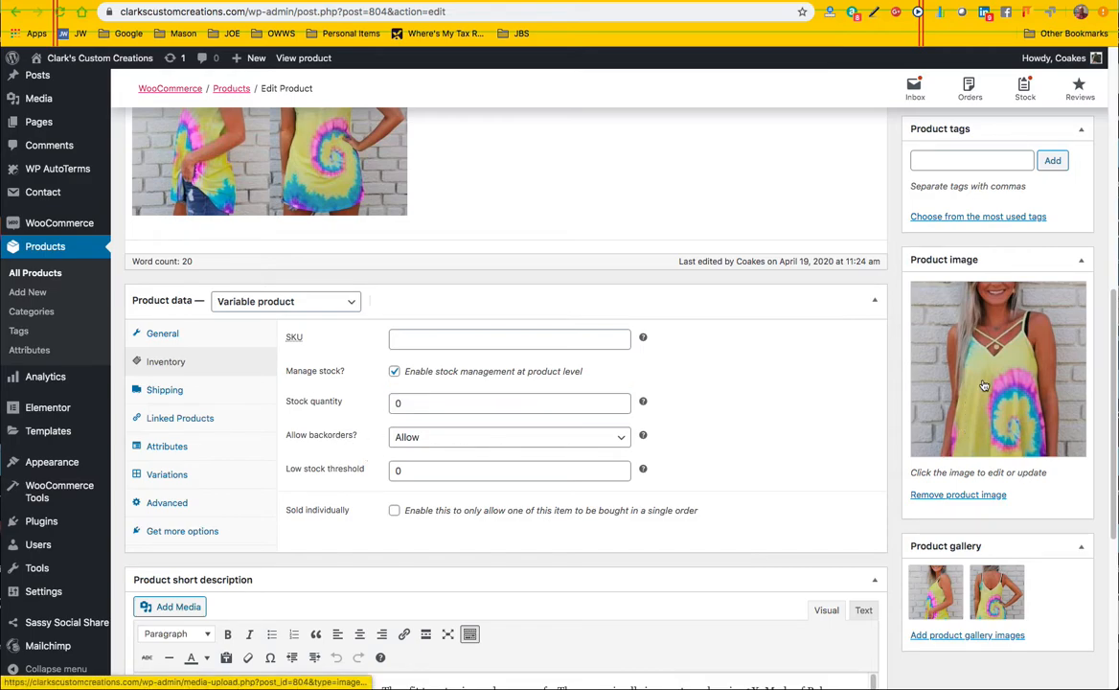
- Update the product with the new inventory settings and open its store page
scroll(876, 247, "up", 3)
scroll(977, 232, "up", 3)
scroll(882, 331, "up", 5)
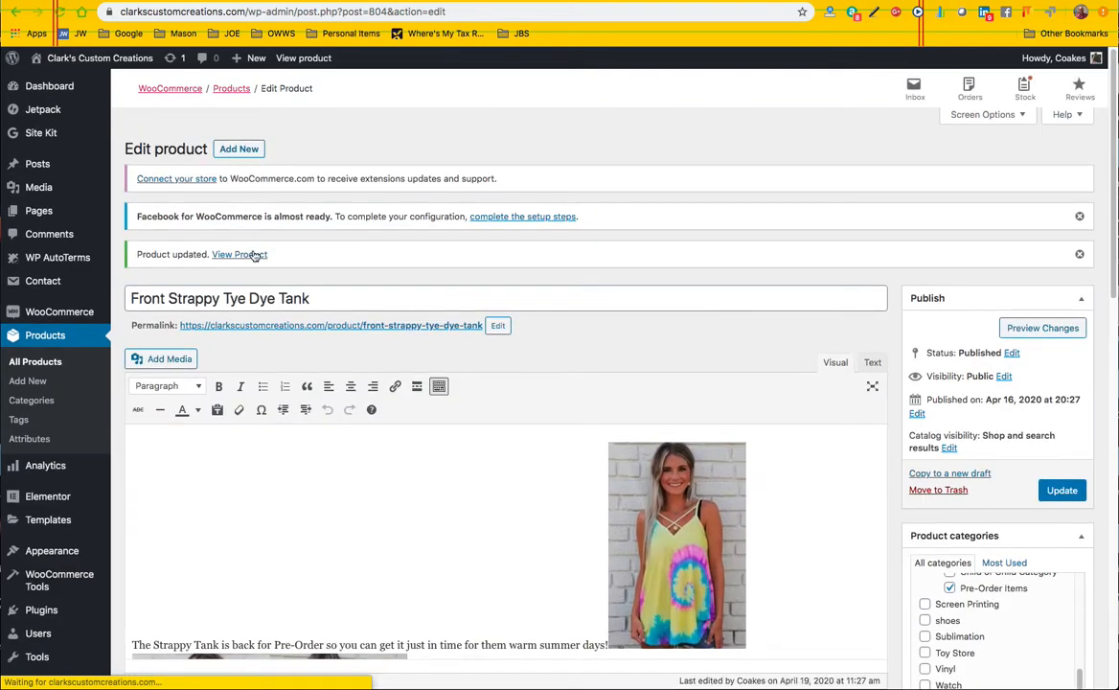
left_click(254, 255)
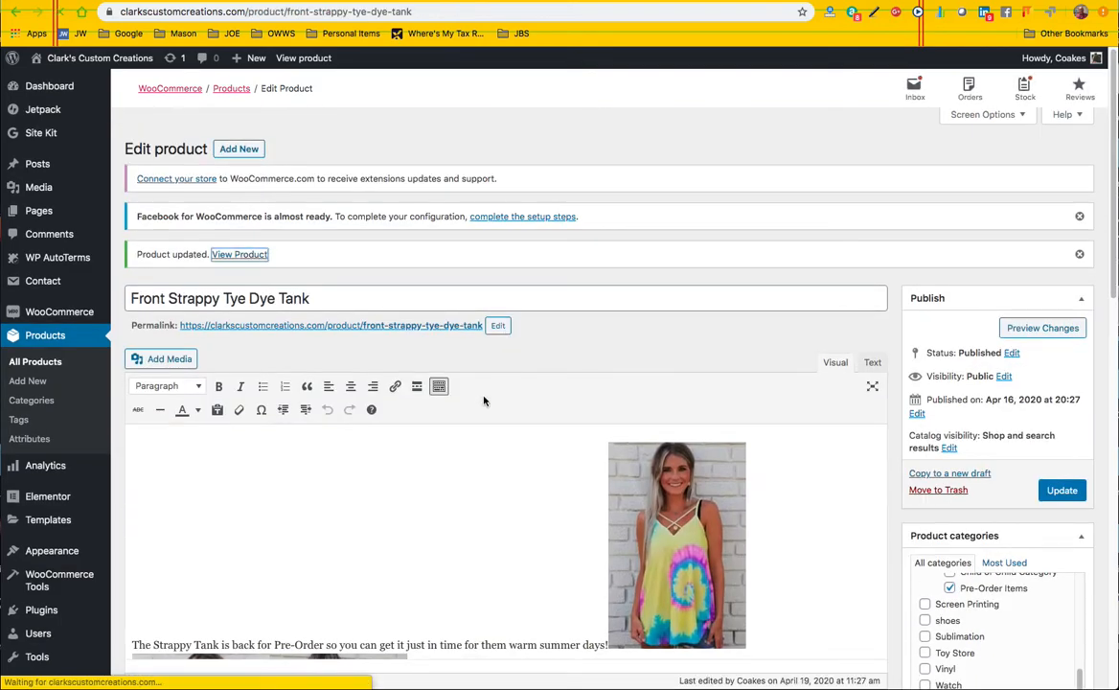
- Choose size Large and color Yellow on the store page to check its availability
scroll(473, 400, "down", 10)
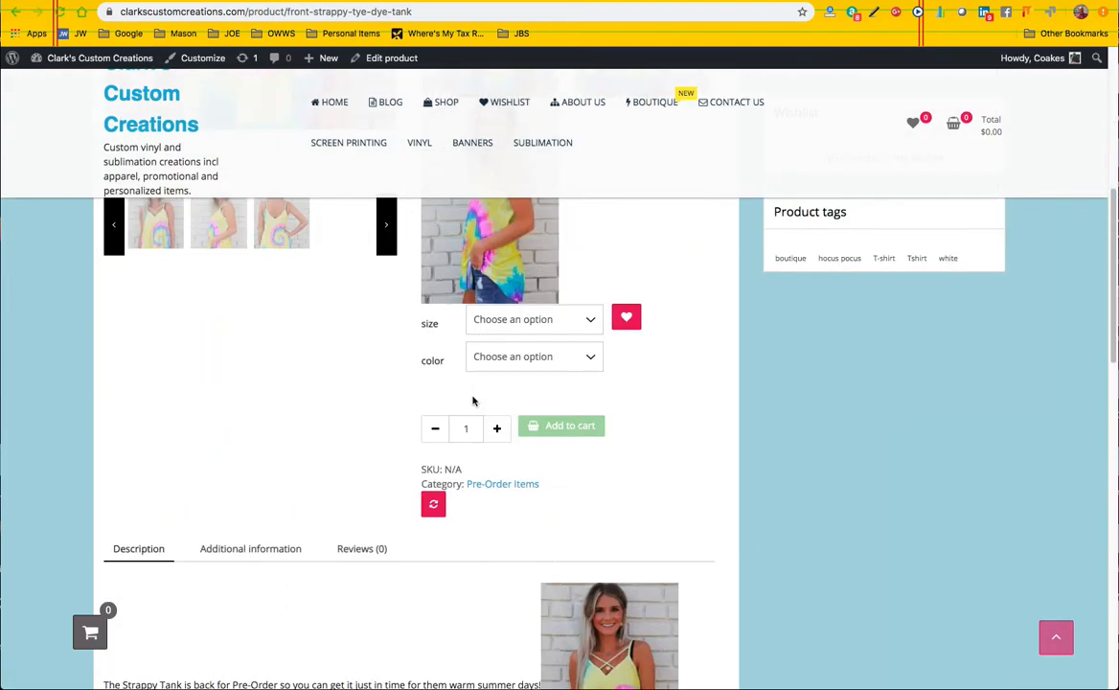
left_click(588, 323)
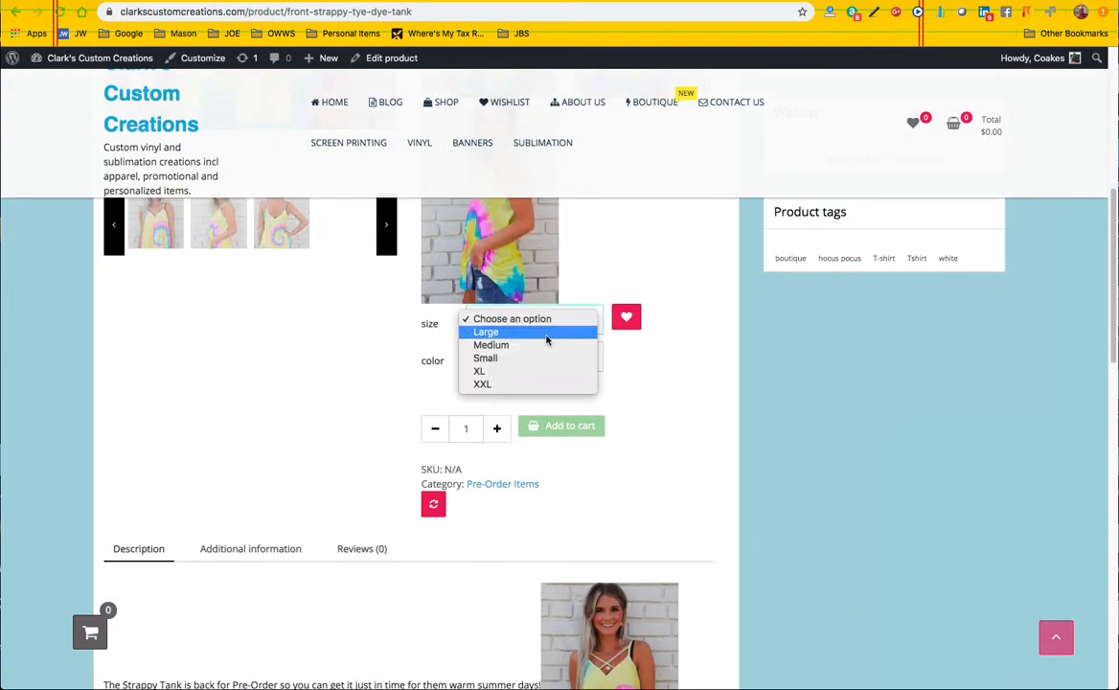
left_click(503, 329)
left_click(551, 364)
left_click(555, 370)
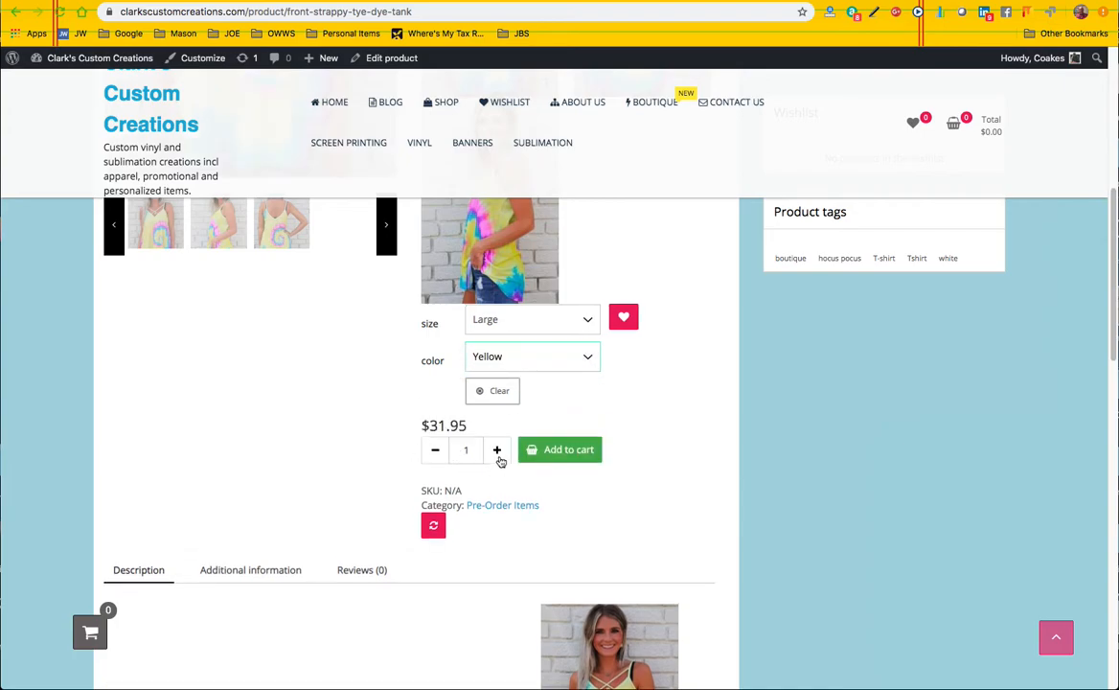
- Add the Large Yellow tank to the cart and view the cart
left_click(536, 449)
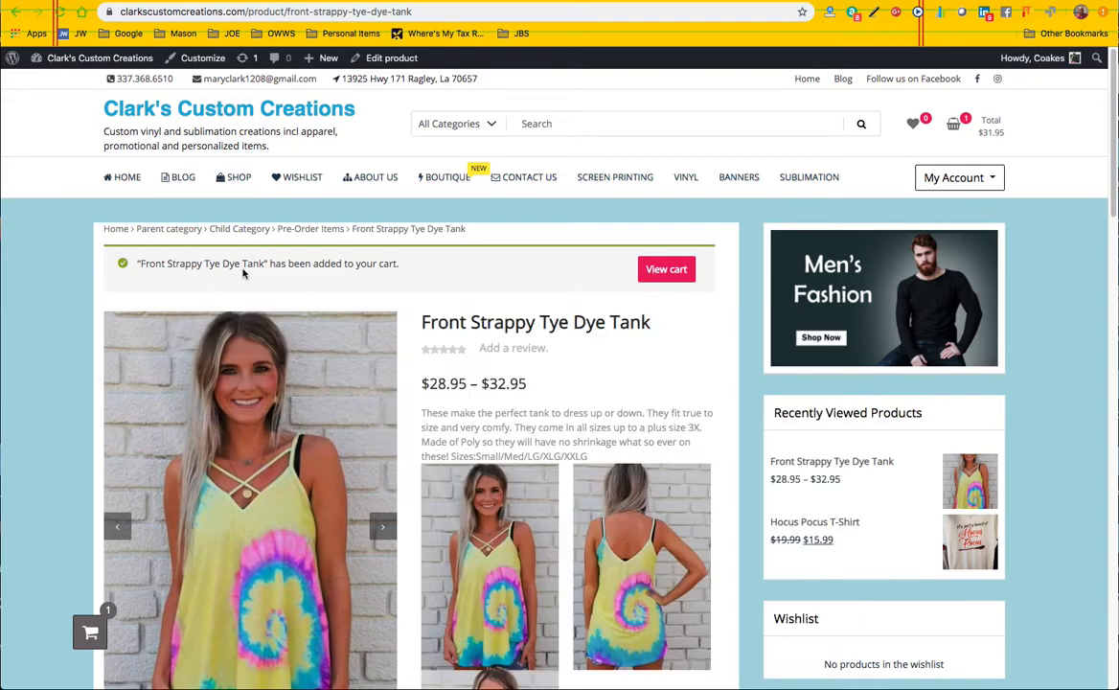
left_click(668, 270)
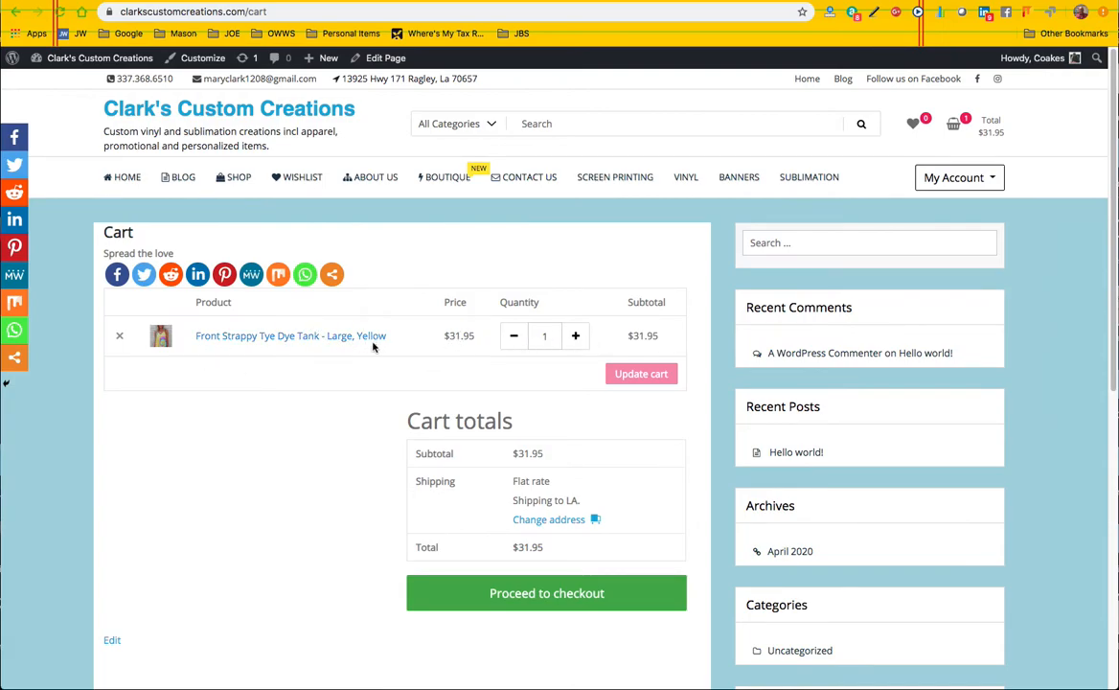
scroll(374, 348, "down", 1)
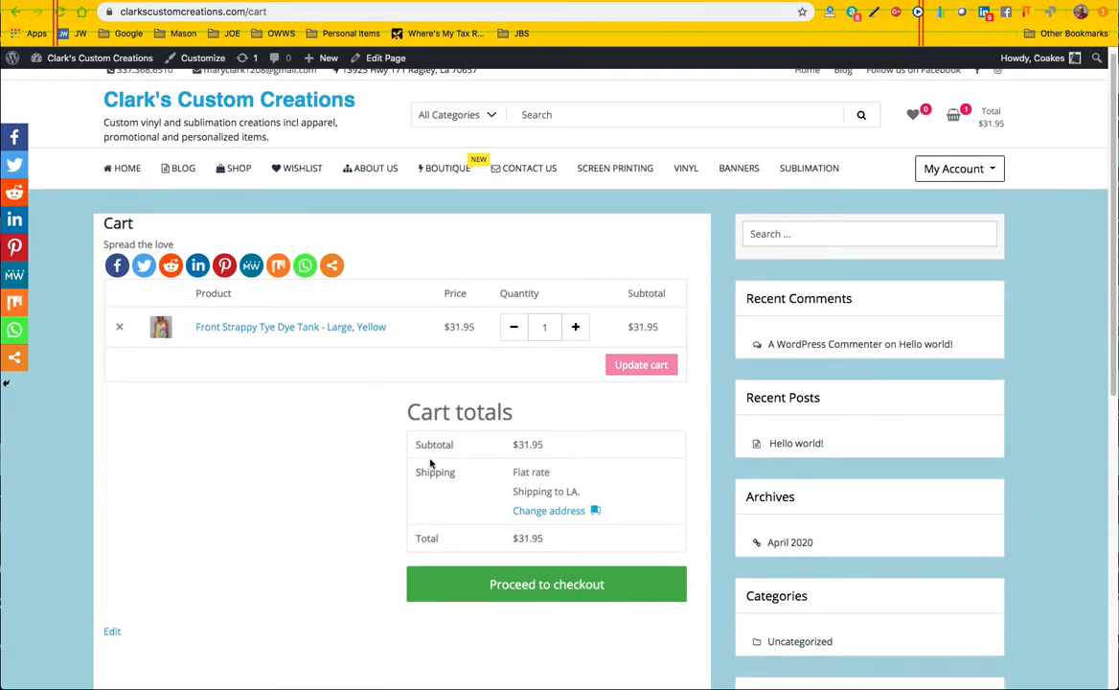
- Examine the cart's shipping address fields for changing the address, and collapse them without changes
left_click(548, 511)
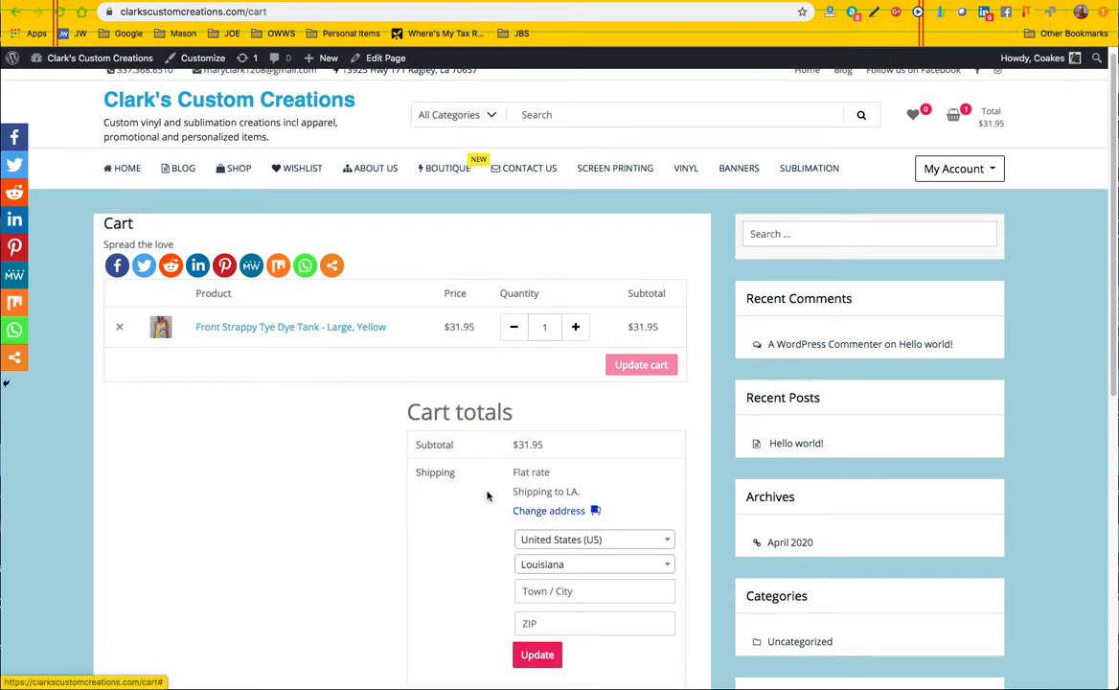
scroll(486, 495, "down", 2)
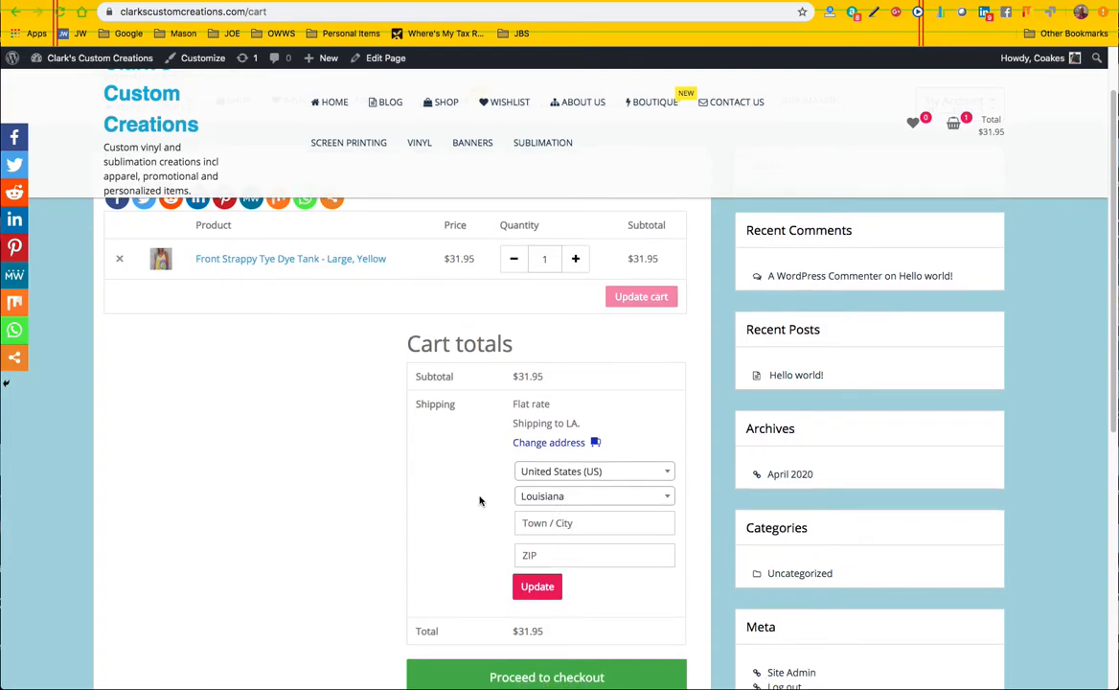
scroll(480, 500, "down", 1)
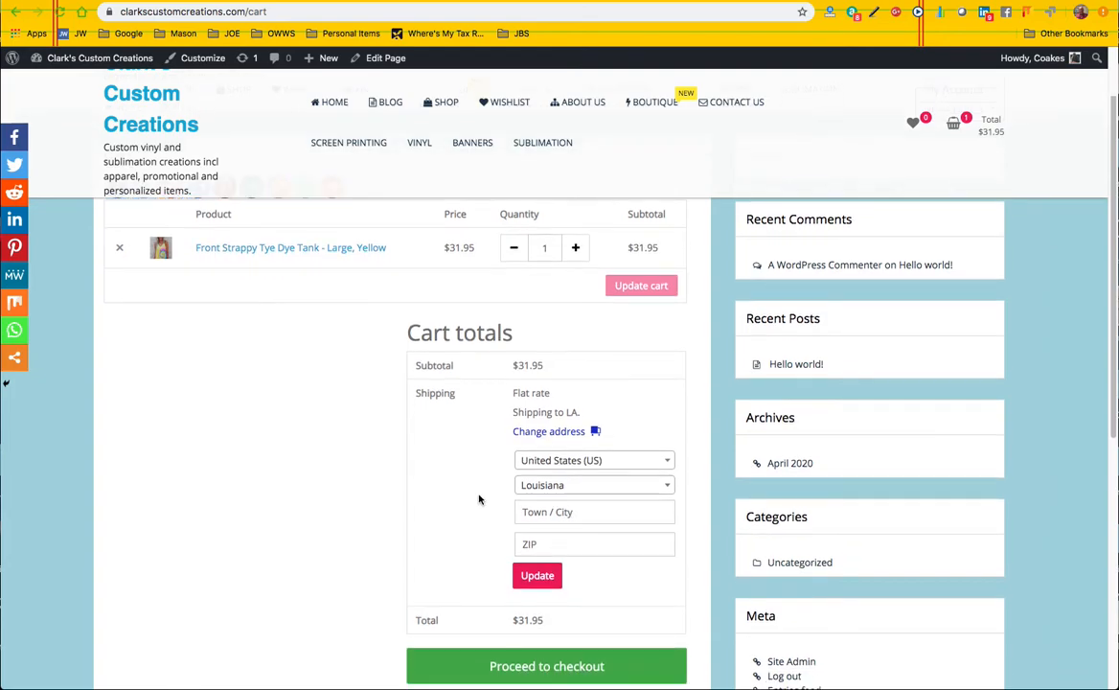
left_click(541, 432)
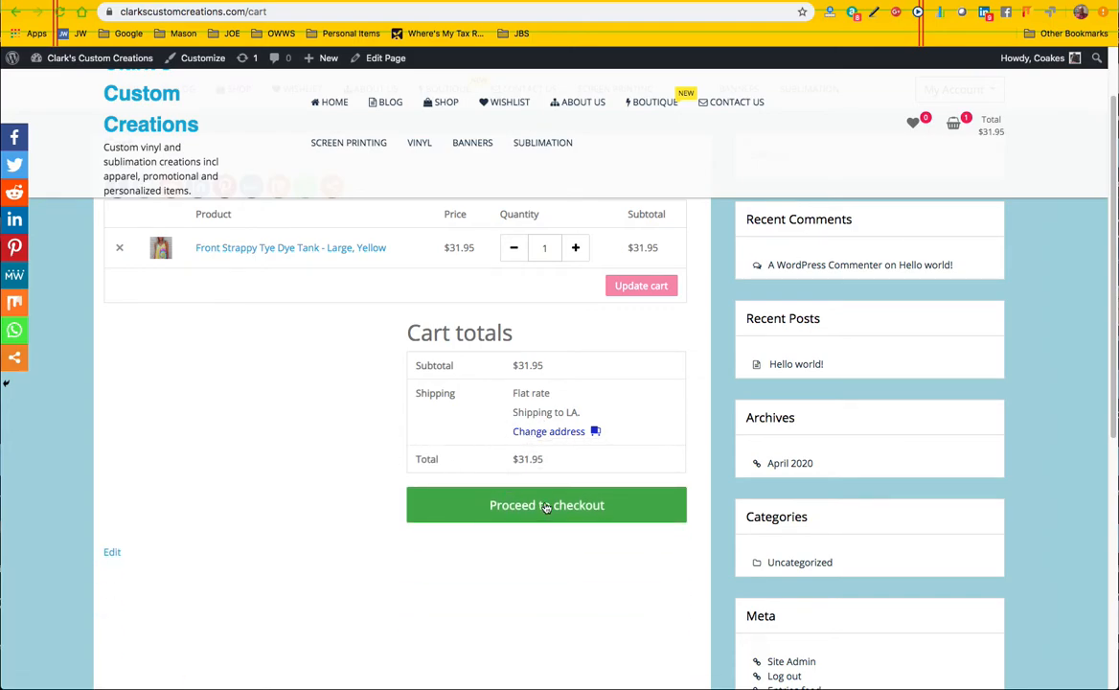
- Open the Front Strappy Tye Dye Tank product page from its cart entry
scroll(384, 383, "up", 2)
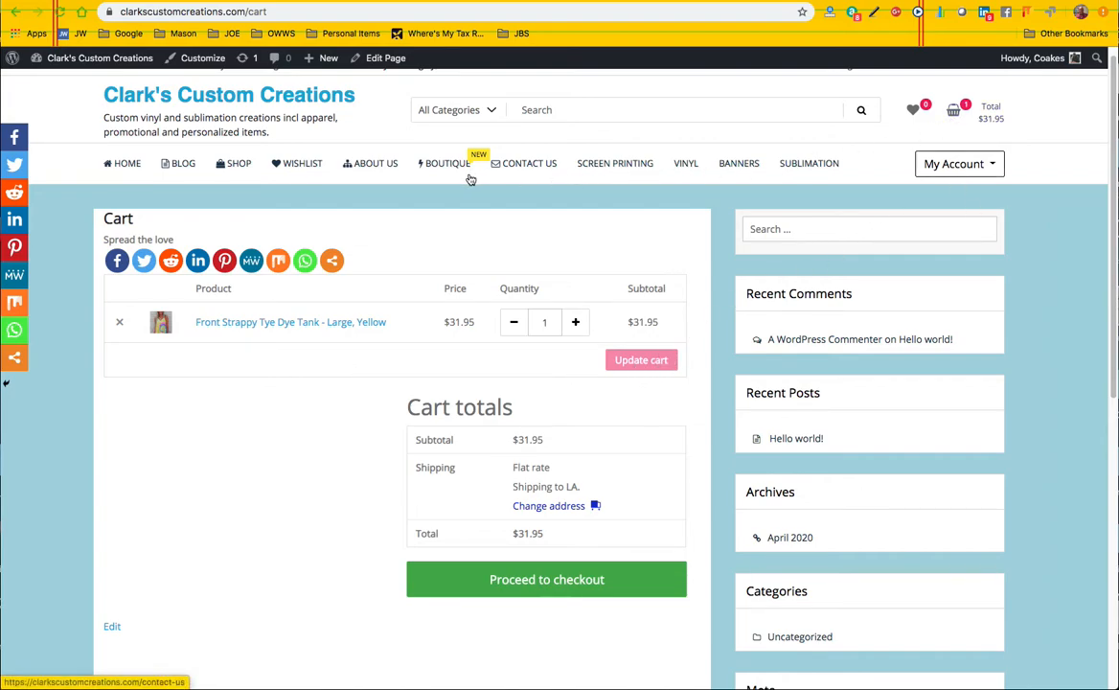
left_click(296, 323)
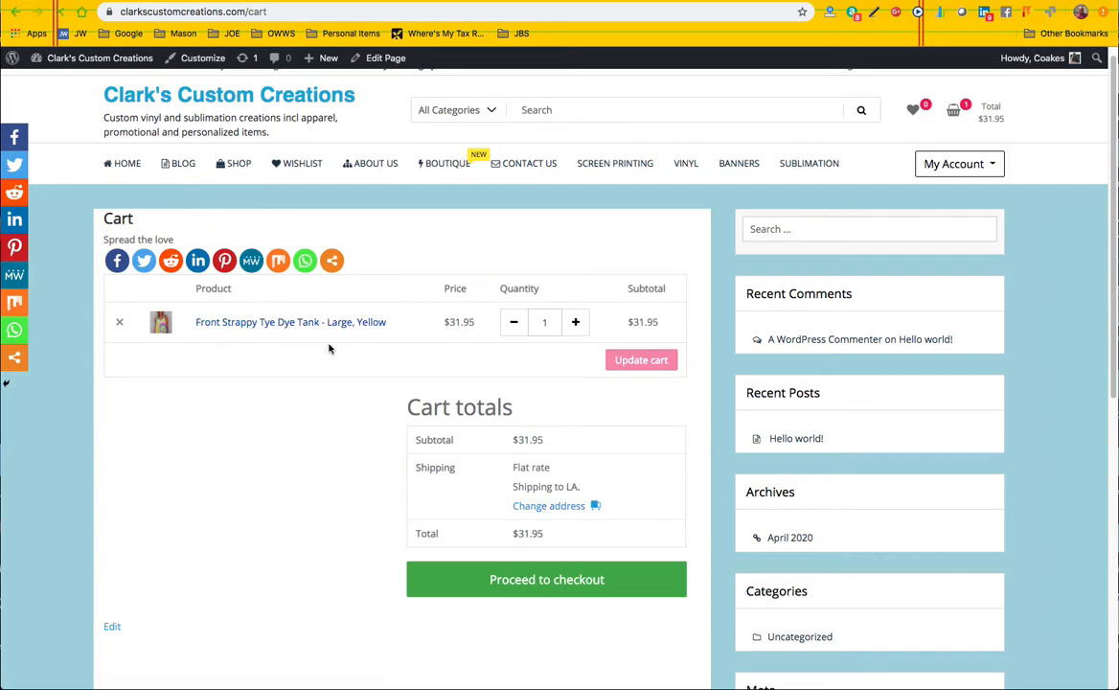
- Change the tank's size to Medium, keep the color Yellow, and add one to the cart
scroll(403, 369, "down", 5)
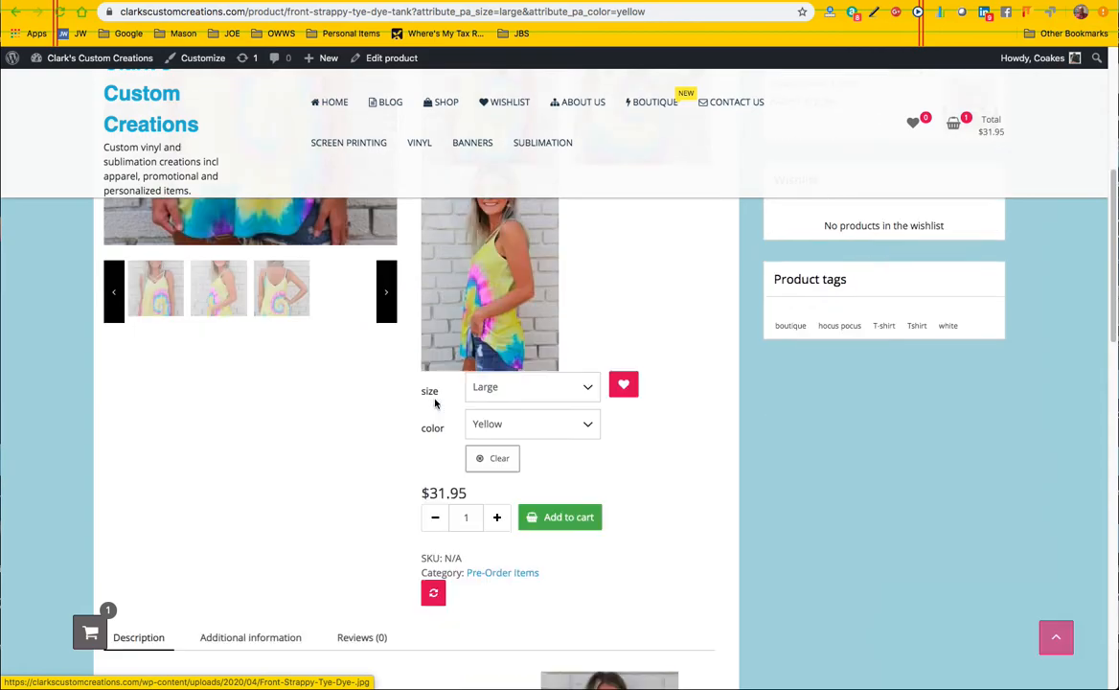
left_click(561, 390)
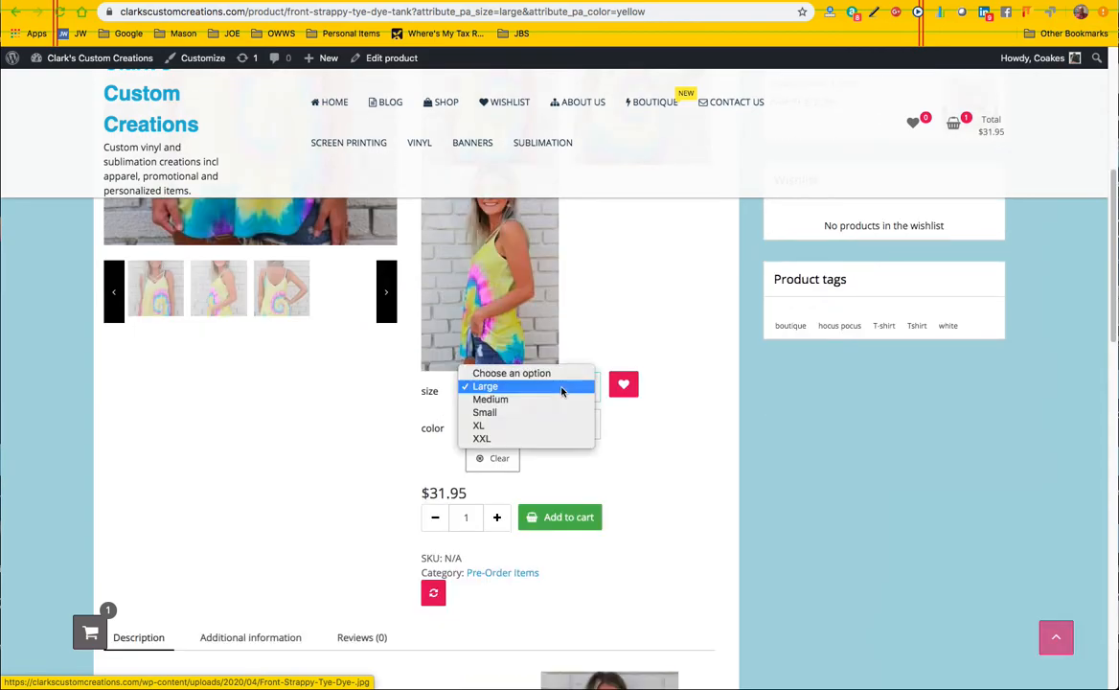
left_click(556, 398)
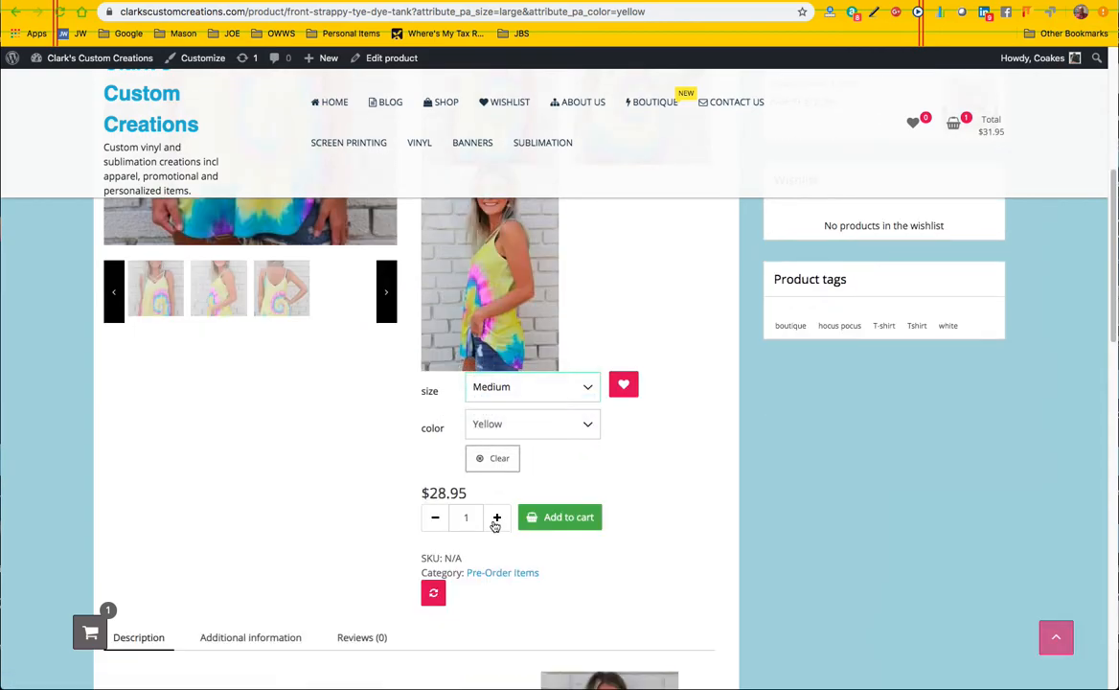
left_click(536, 517)
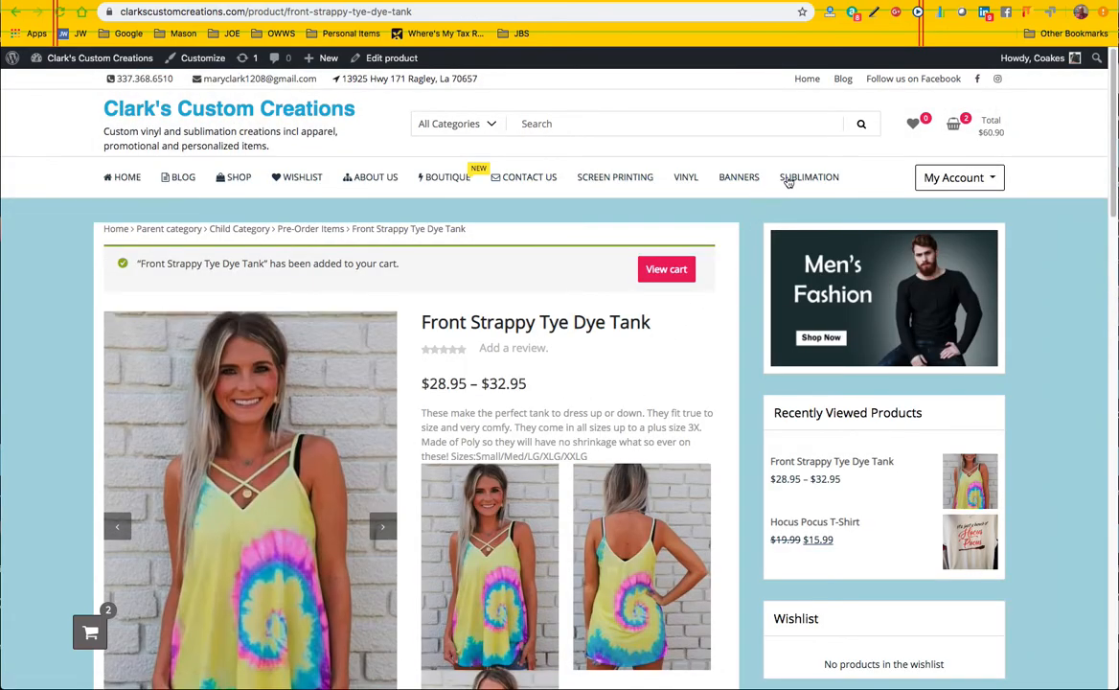
- Open the full cart and review its tank entries, prices and totals
mouse_move(956, 115)
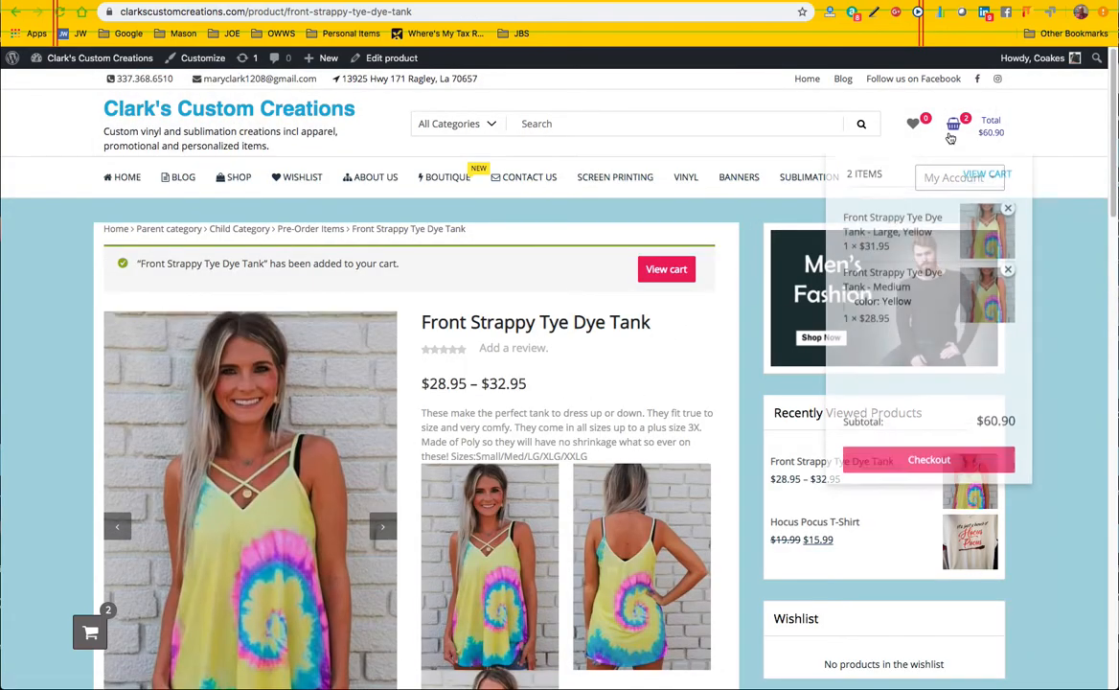
left_click(972, 165)
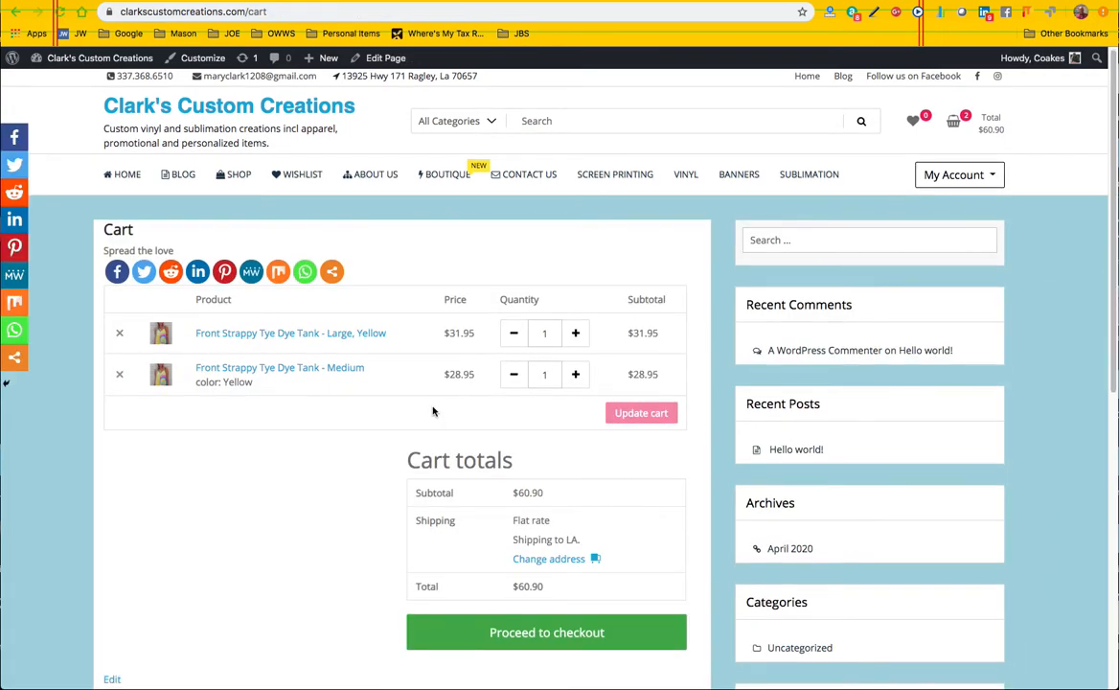
scroll(375, 415, "down", 3)
scroll(375, 414, "up", 3)
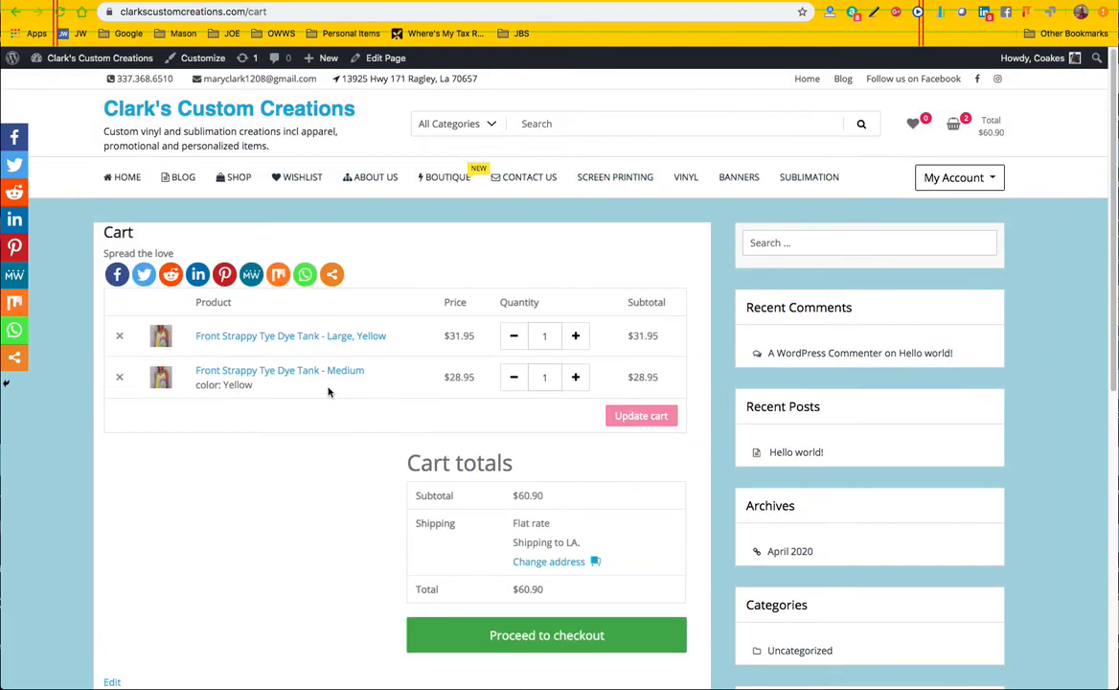
- Open the product page from the Large, Yellow cart entry and examine its size and color options and description
left_click(331, 337)
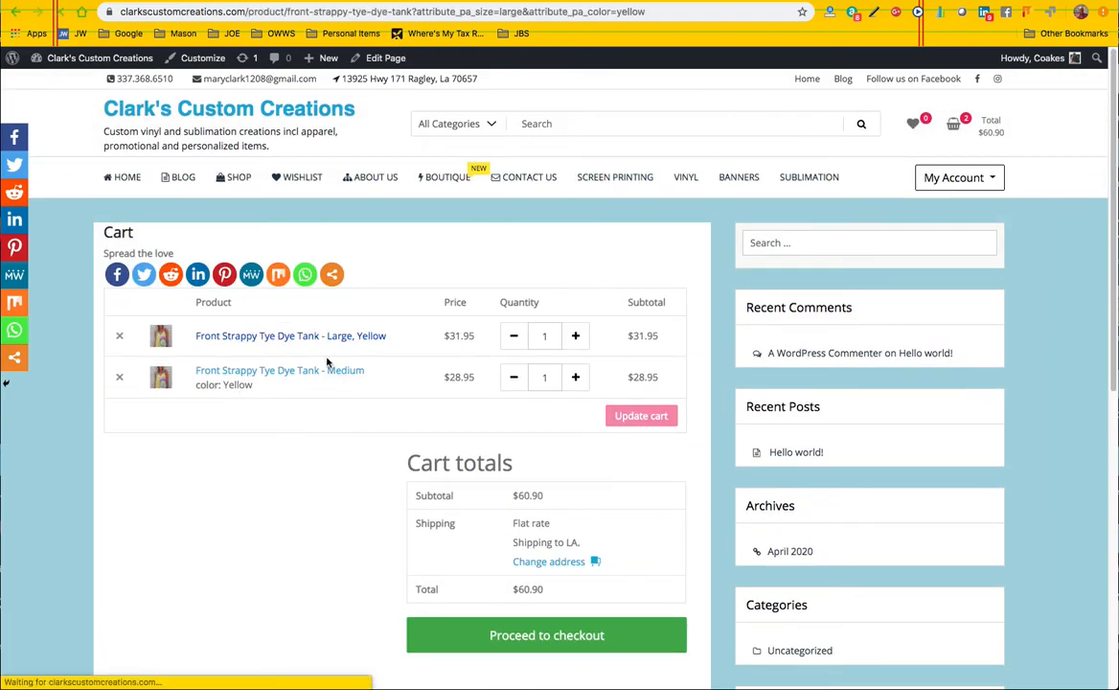
scroll(379, 489, "down", 5)
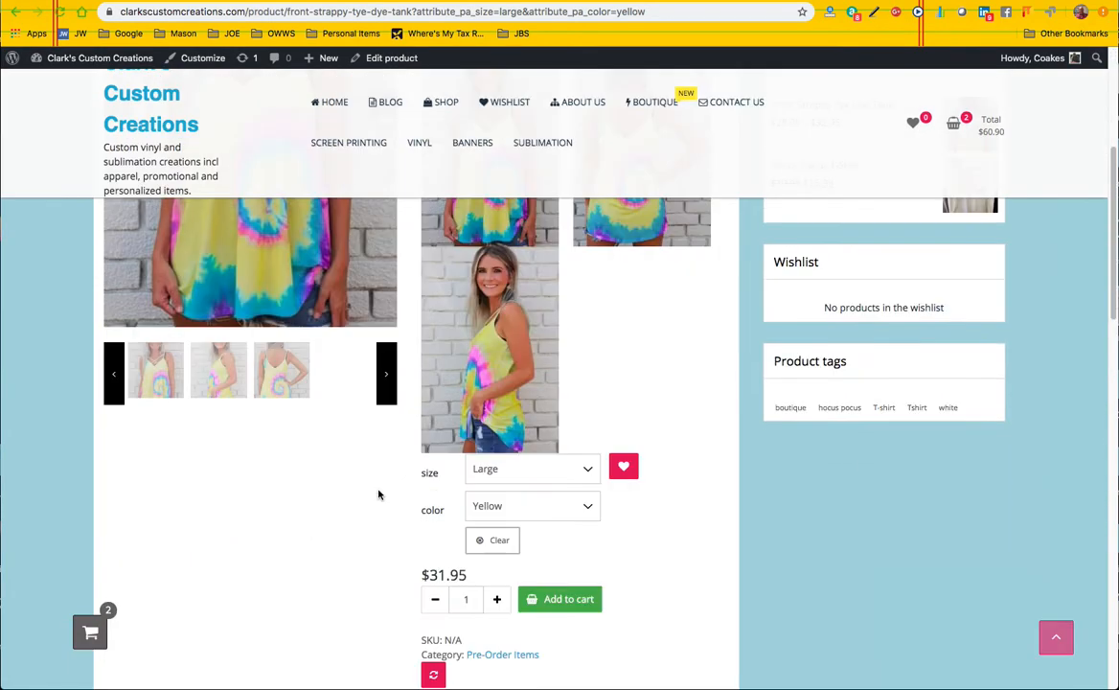
scroll(402, 500, "down", 2)
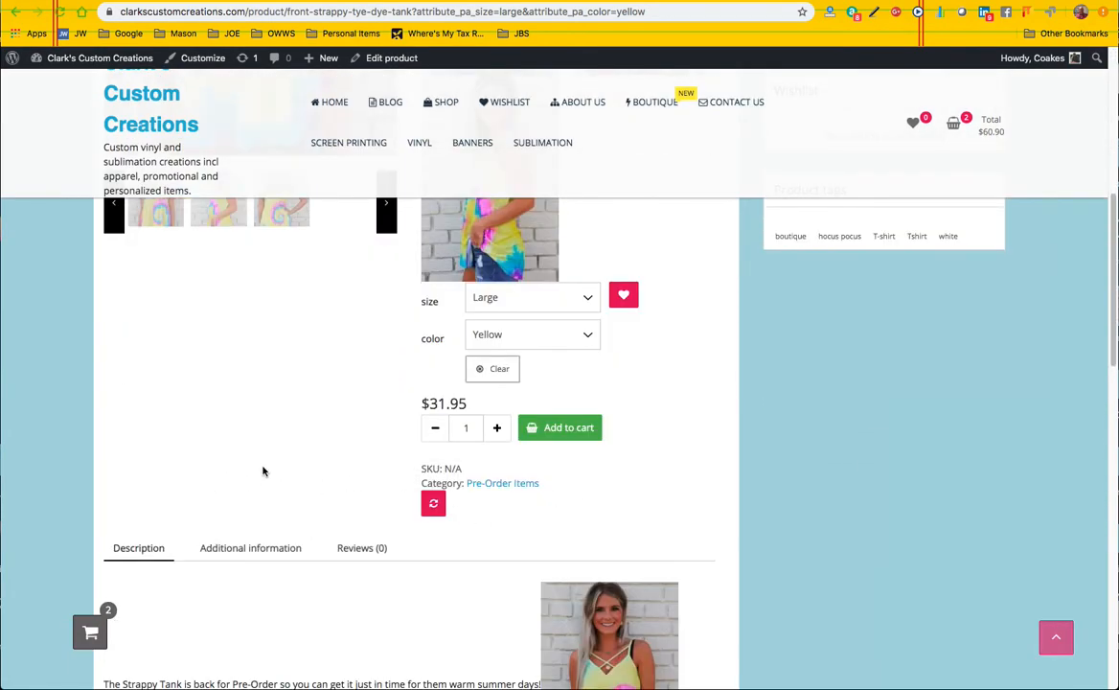
scroll(268, 467, "down", 3)
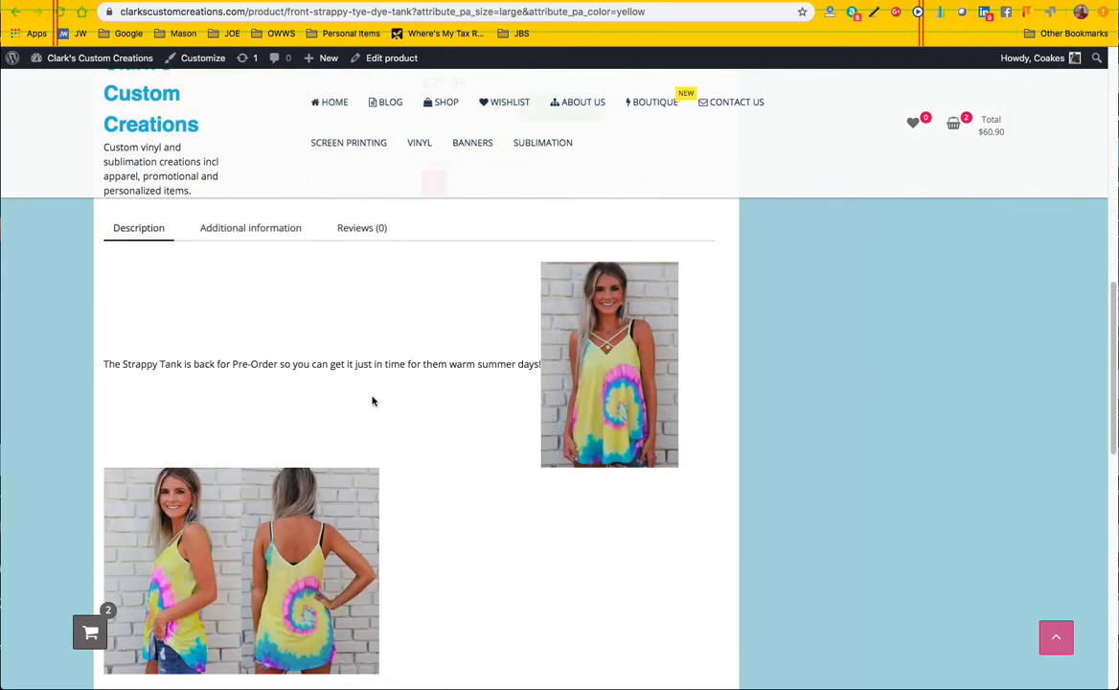
scroll(374, 401, "up", 2)
scroll(374, 401, "up", 5)
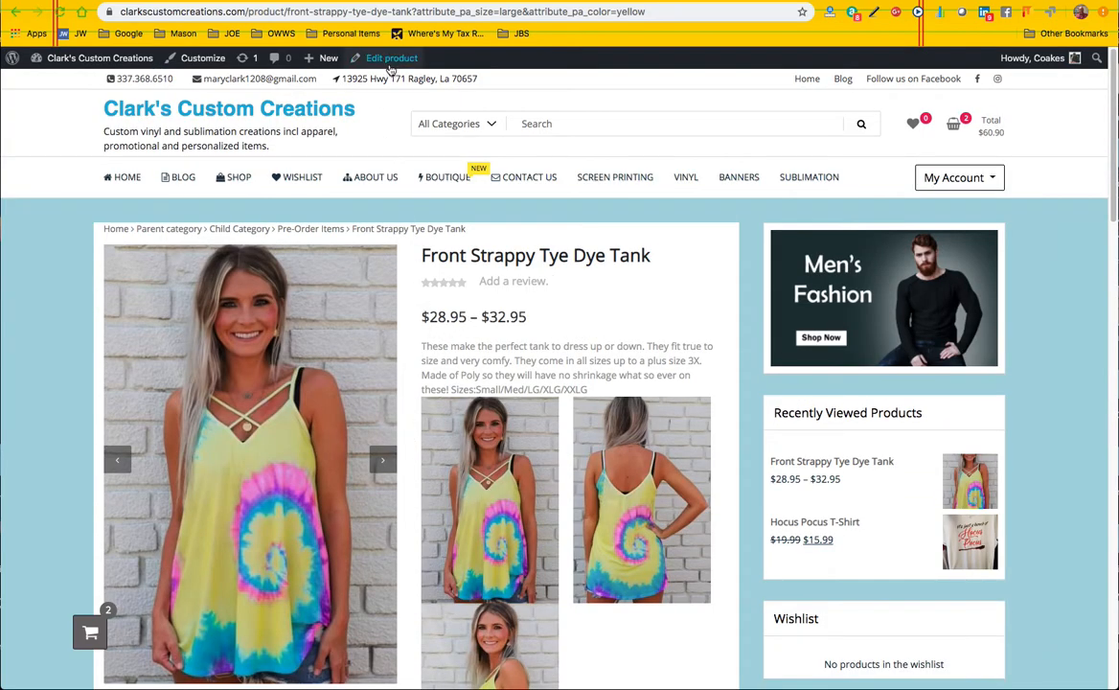
- Open the Front Strappy Tye Dye Tank for editing and display its inventory settings
left_click(388, 60)
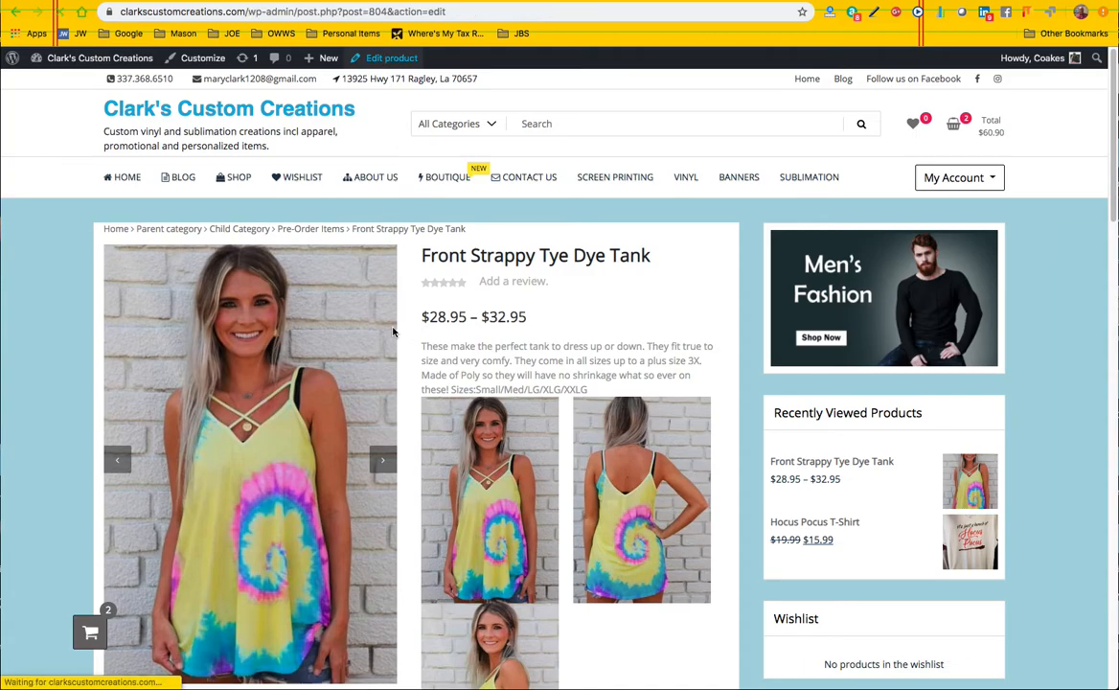
scroll(411, 421, "down", 2)
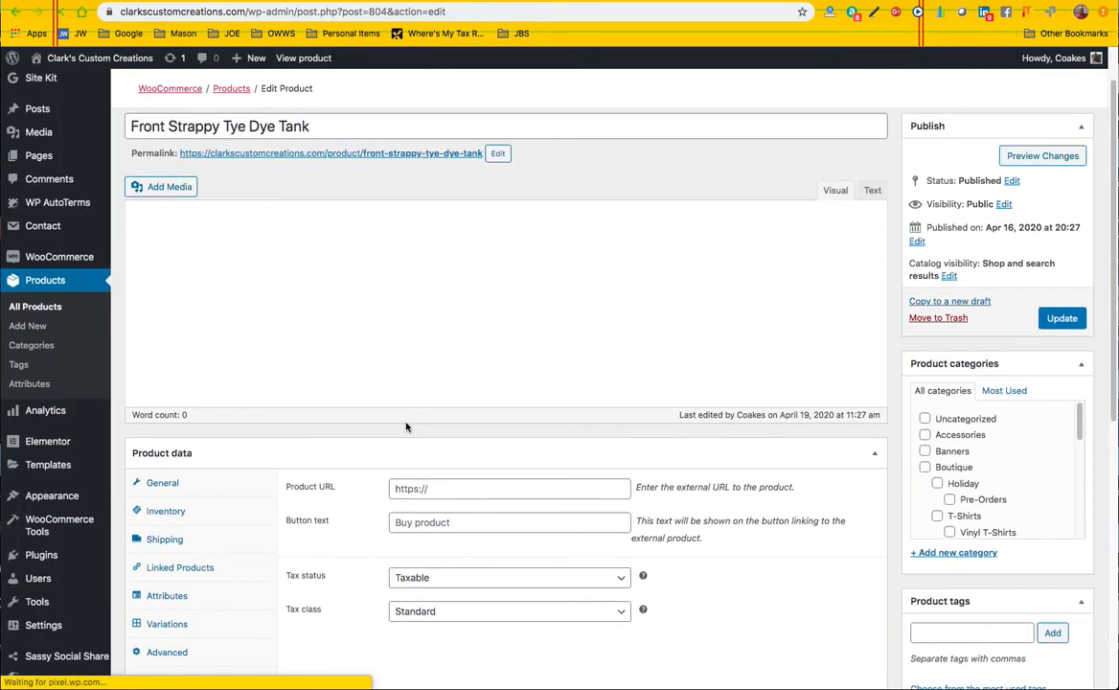
scroll(167, 398, "down", 1)
scroll(167, 398, "down", 5)
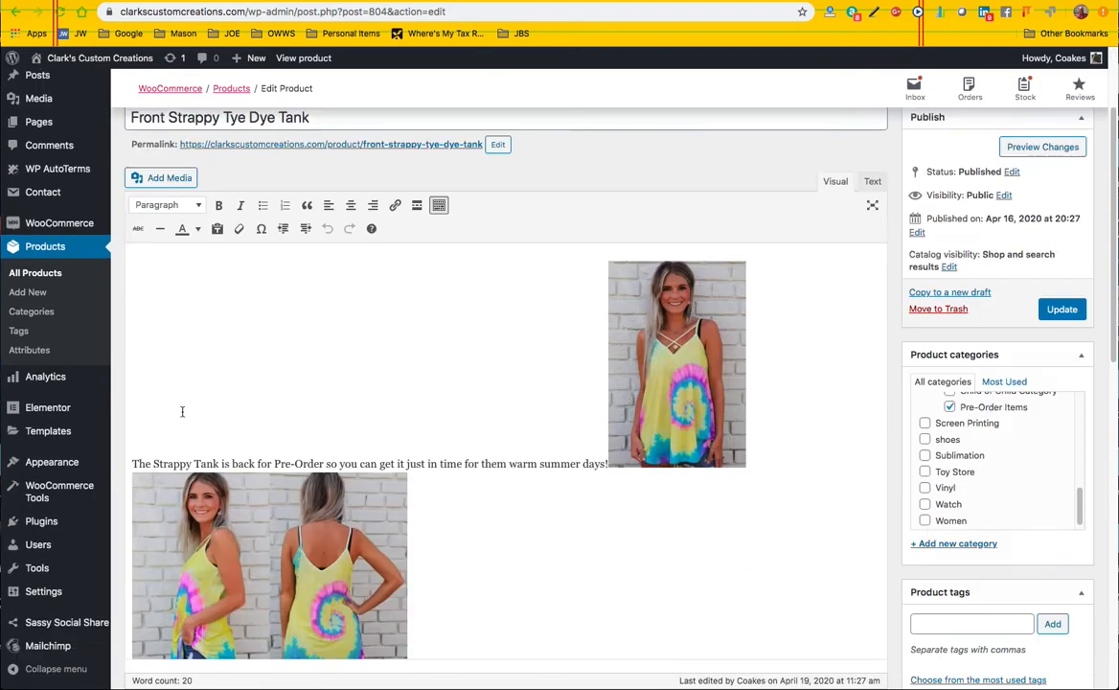
left_click(166, 353)
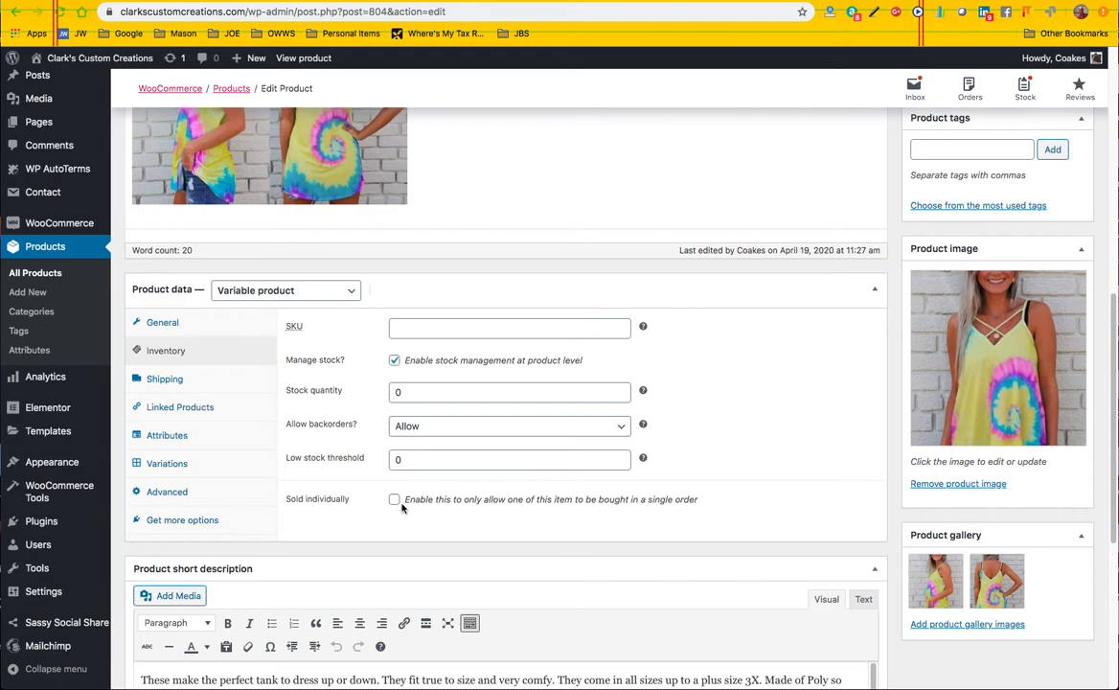
scroll(391, 484, "down", 3)
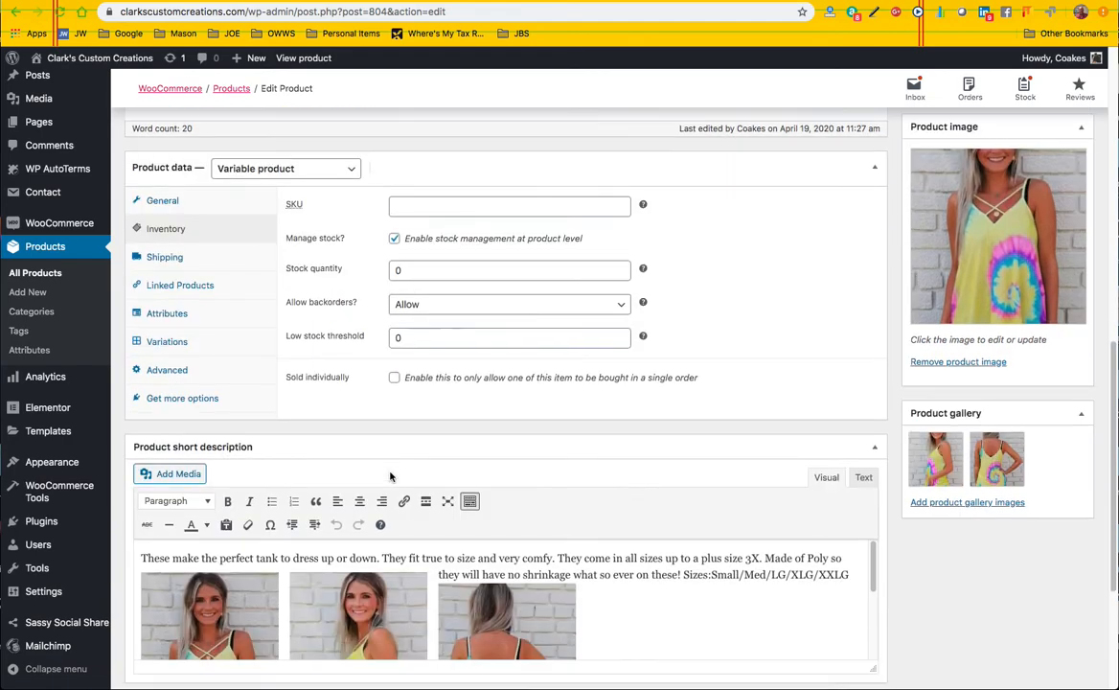
- Open the SKU field in the tank's inventory settings for editing
scroll(721, 457, "up", 10)
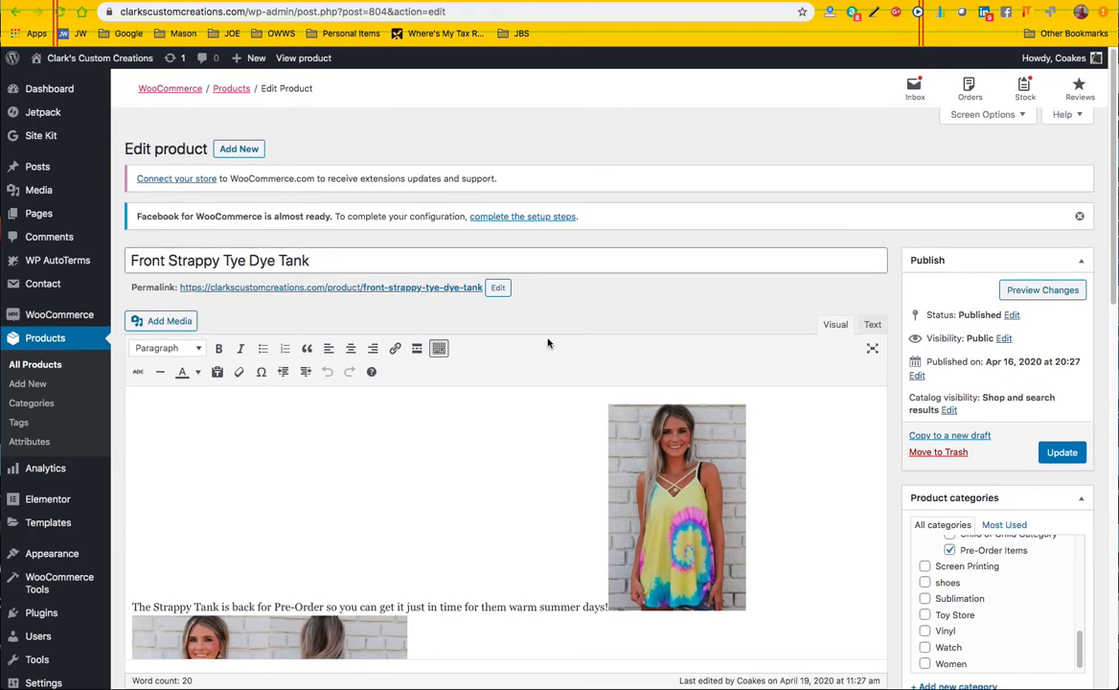
scroll(450, 465, "down", 10)
scroll(348, 460, "down", 3)
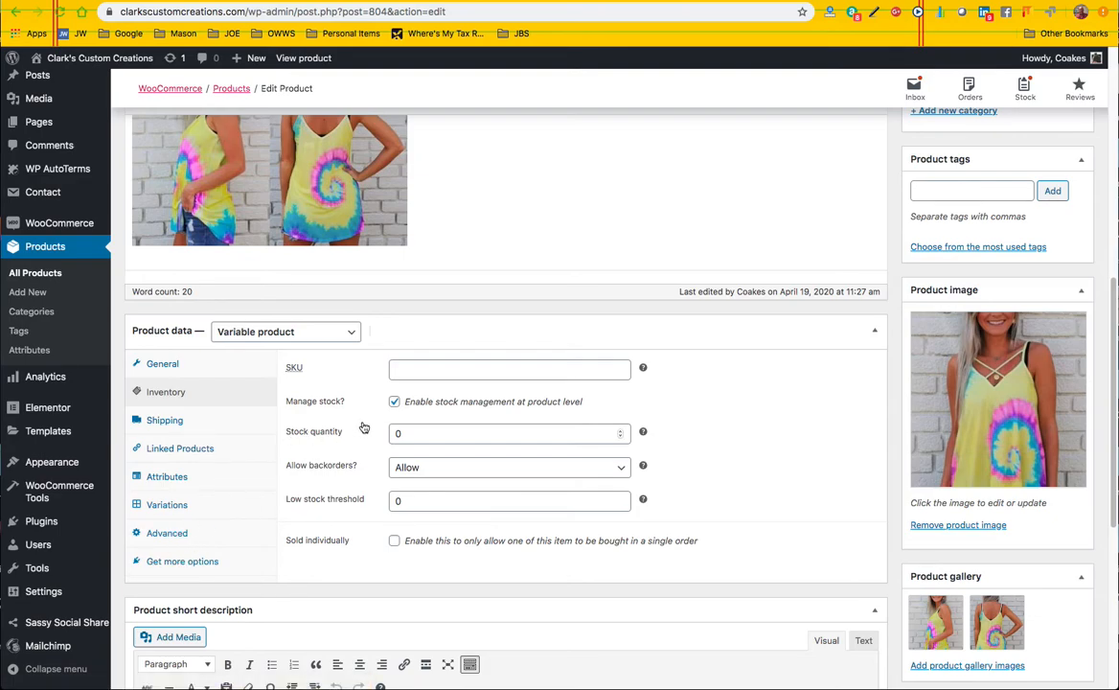
left_click(420, 372)
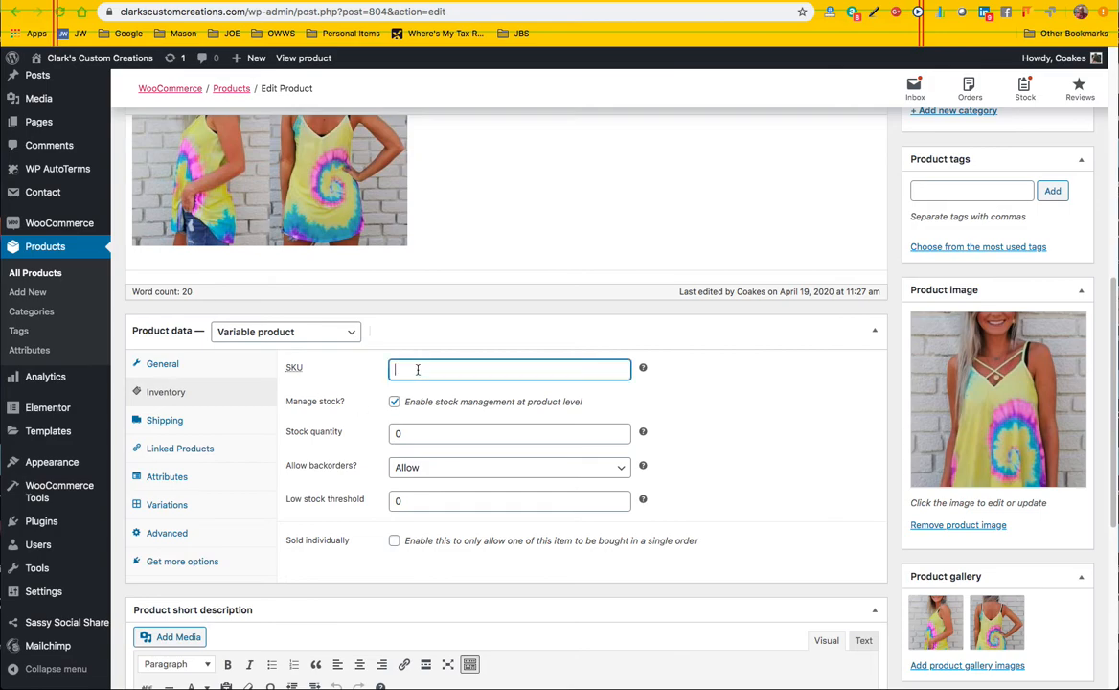